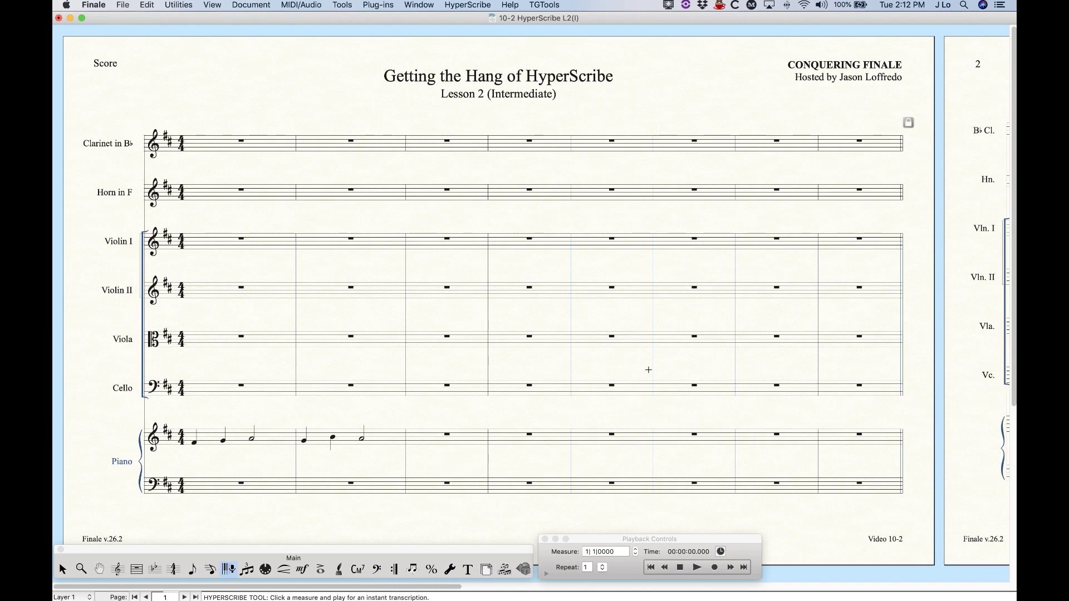
Step: Run a brief test take from the playback controls and another directly on Violin I measure 1, stopping each one
click(687, 538)
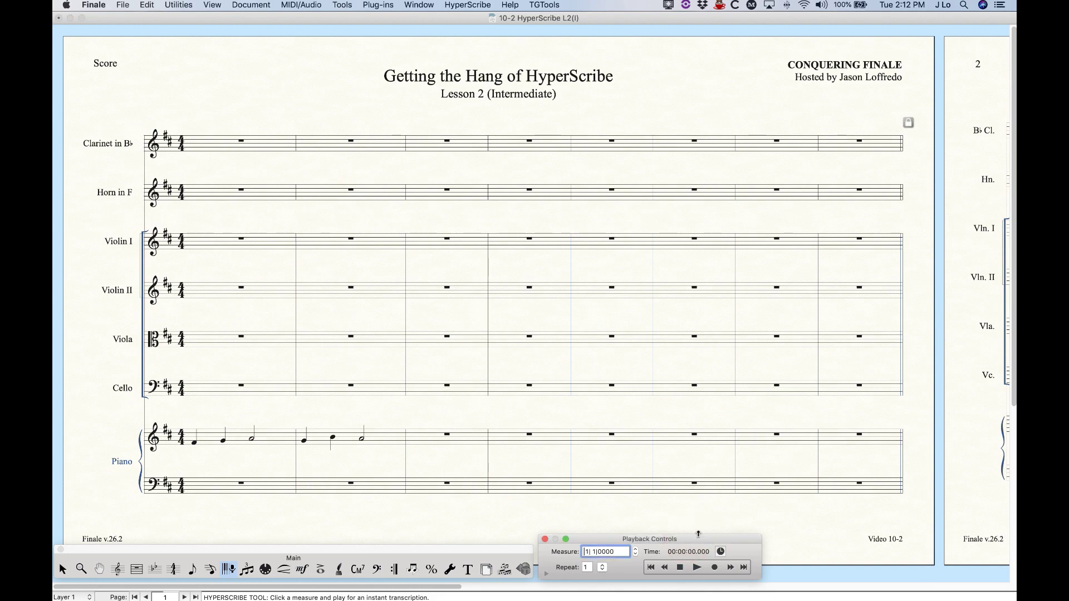
click(715, 568)
click(266, 219)
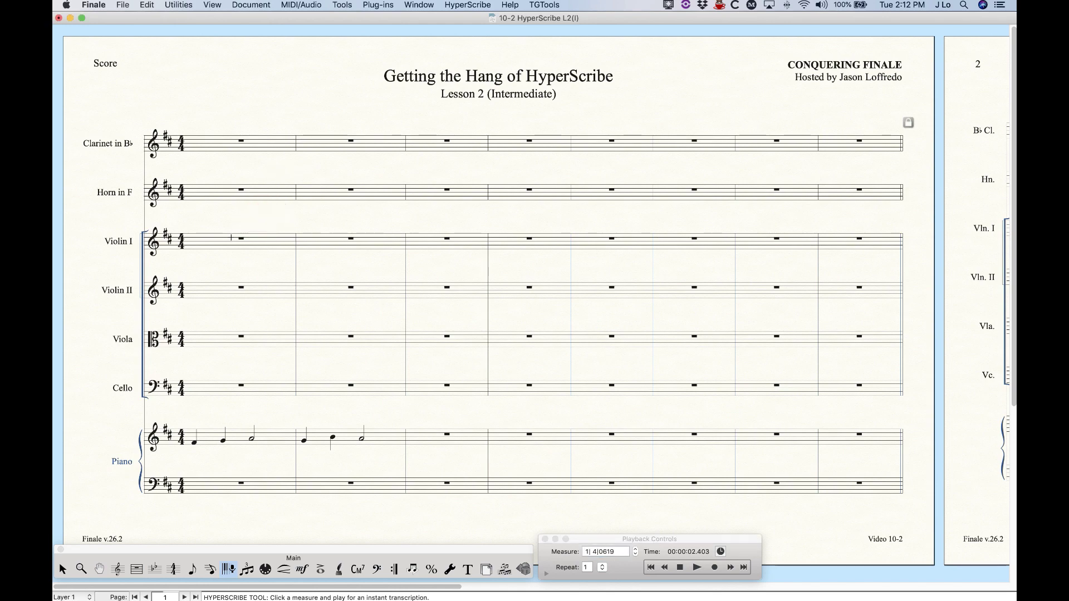
click(248, 236)
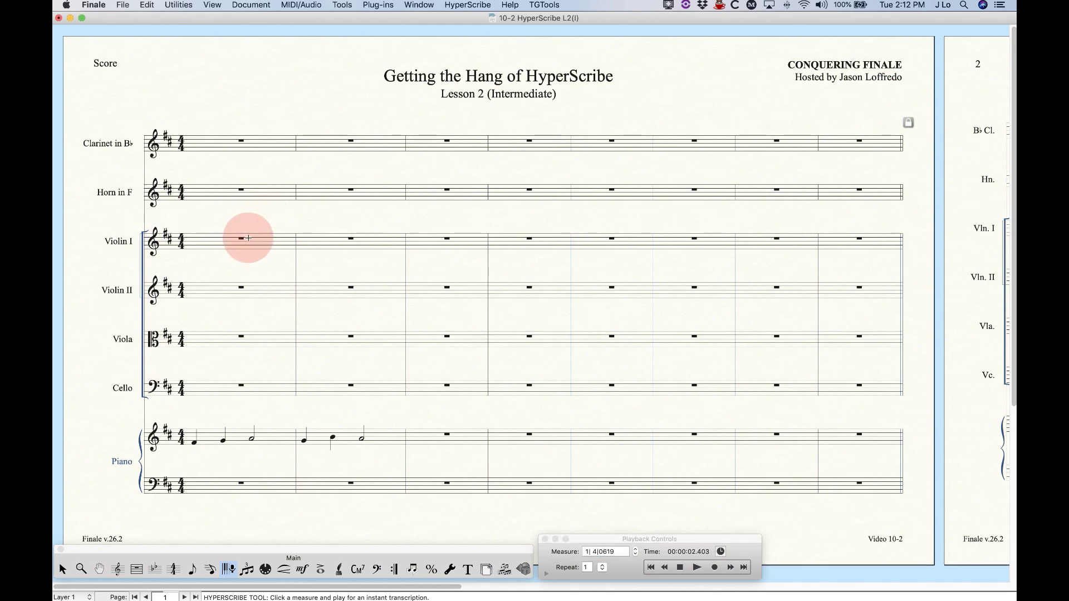
click(331, 219)
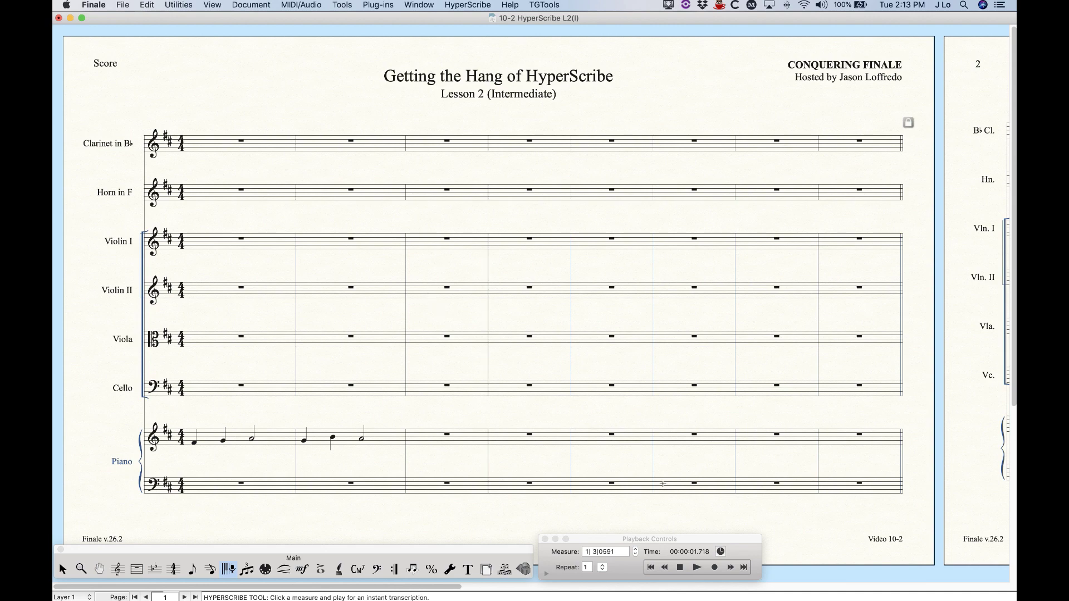
Step: Start a HyperScribe take on Violin I from measure 1 with the playback controls, and stop it
click(696, 541)
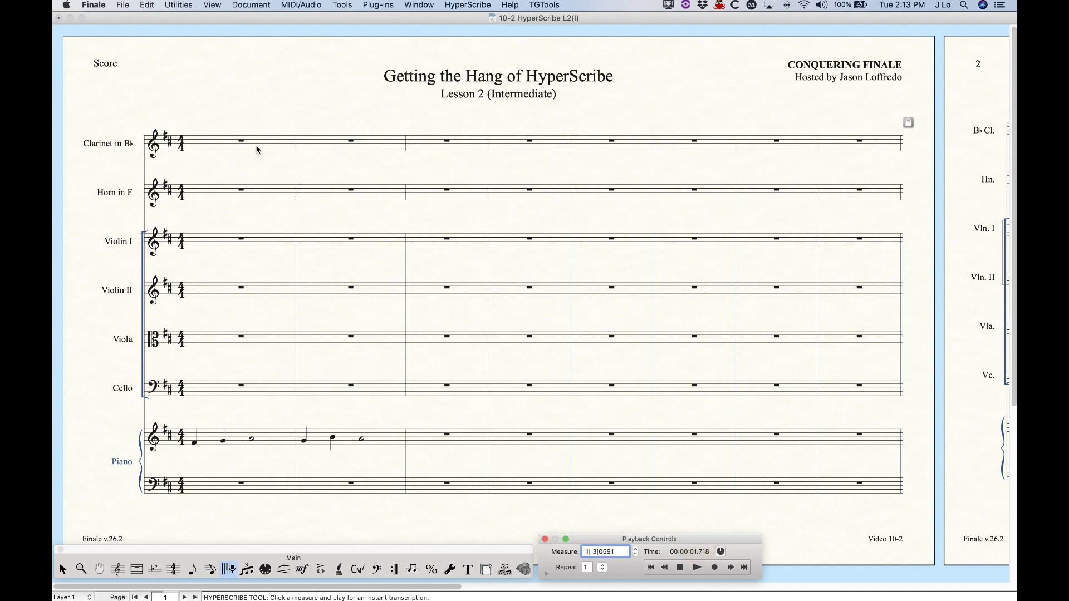
click(679, 567)
click(714, 568)
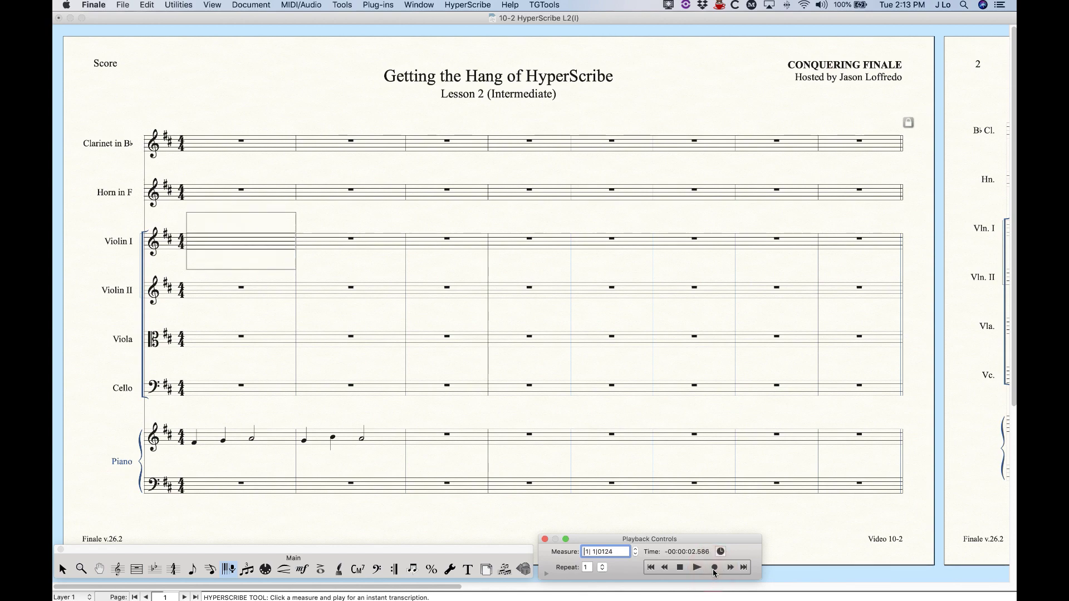
click(679, 568)
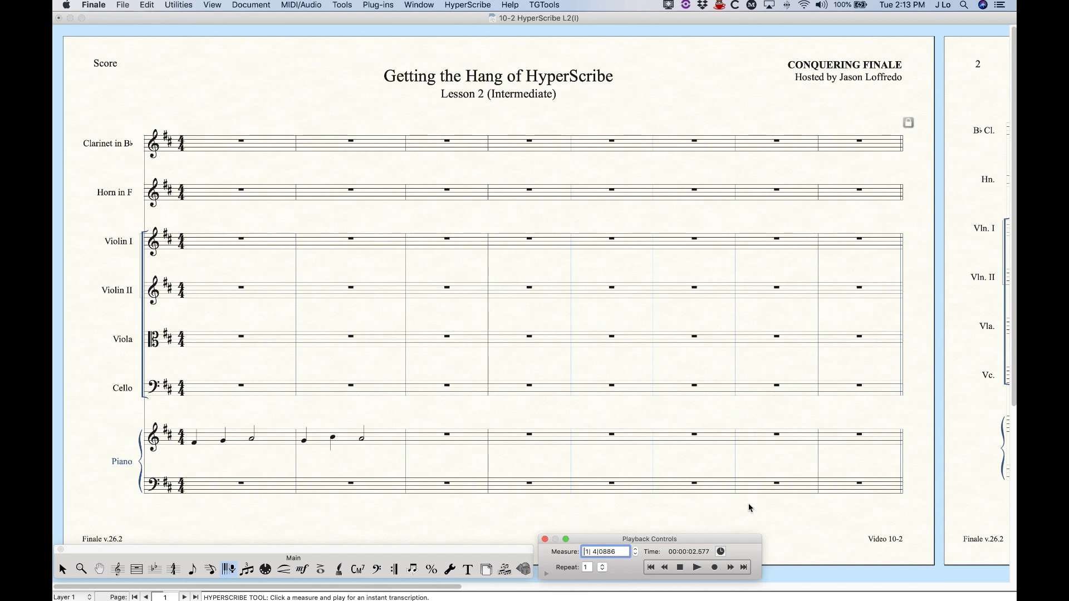
click(680, 568)
Step: Set the playback start to measure 3, run a test take on Violin I from there, and stop it
click(635, 548)
click(635, 549)
click(635, 548)
click(635, 554)
click(635, 549)
click(635, 554)
click(715, 568)
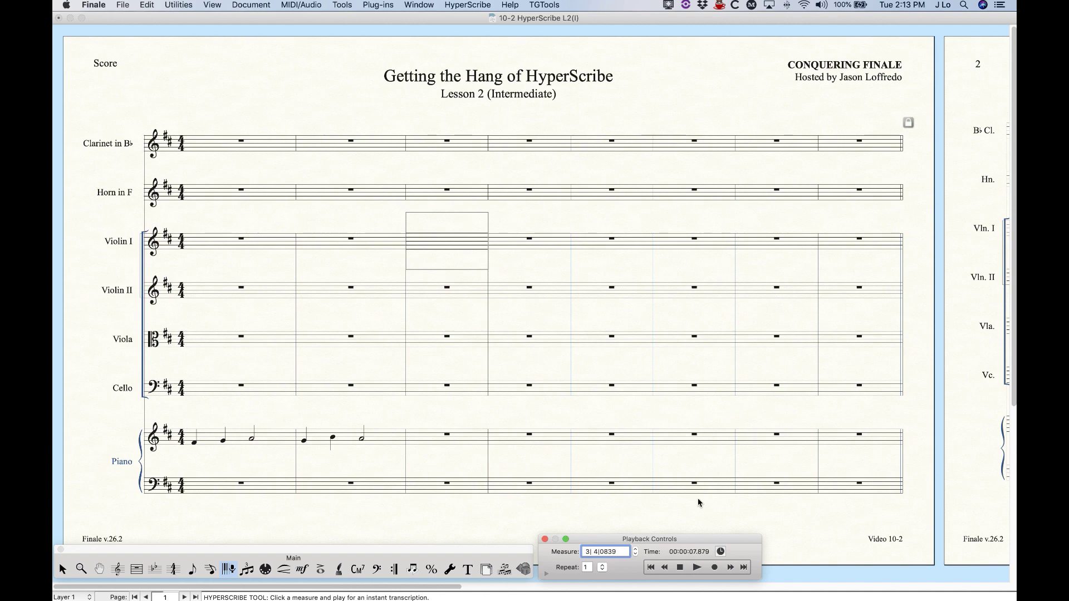
click(678, 569)
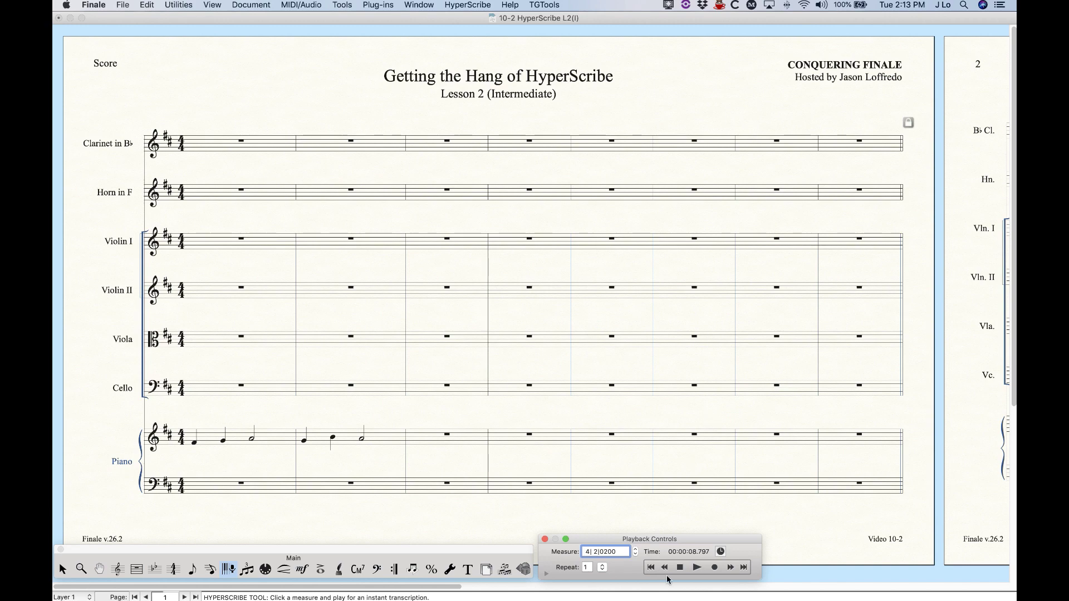
click(679, 568)
Step: Switch through the Selection, Staff, Chord and Expression tools, and run a brief Violin I take from the playback controls
click(62, 569)
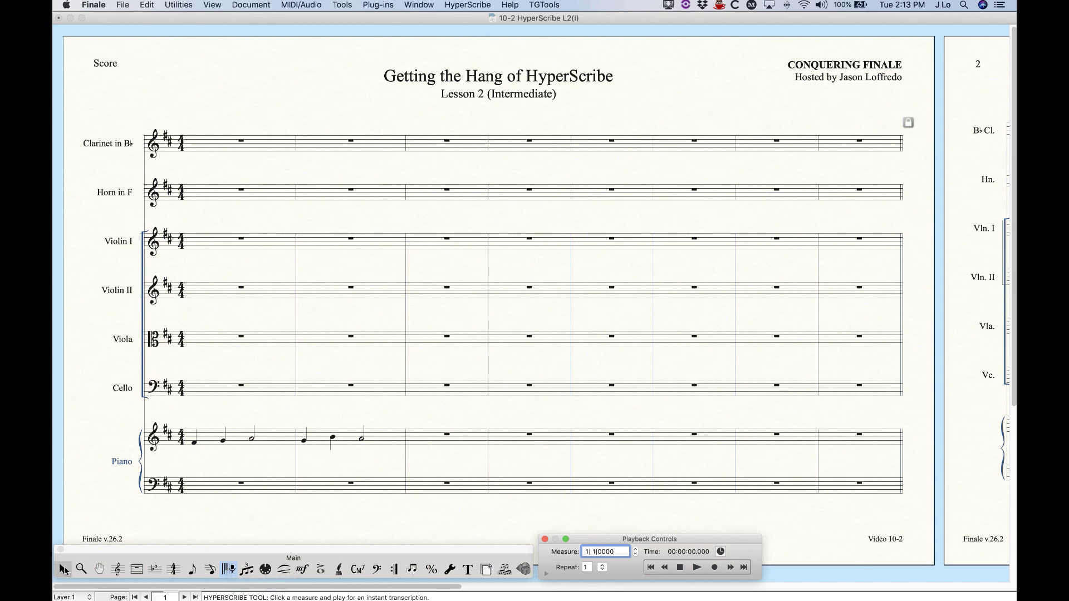
click(117, 569)
click(356, 569)
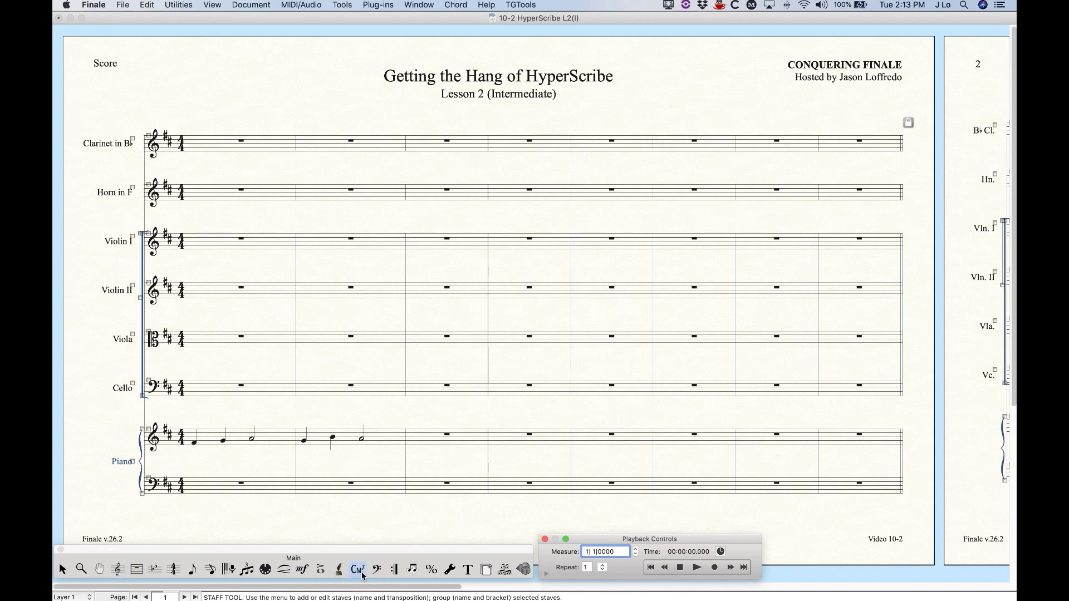
click(302, 569)
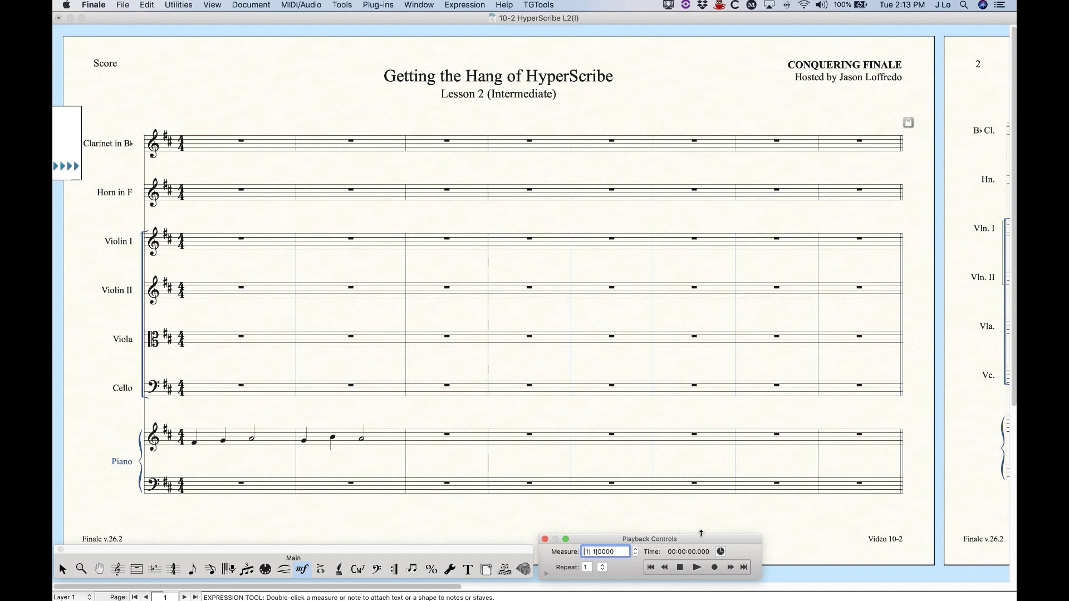
click(715, 568)
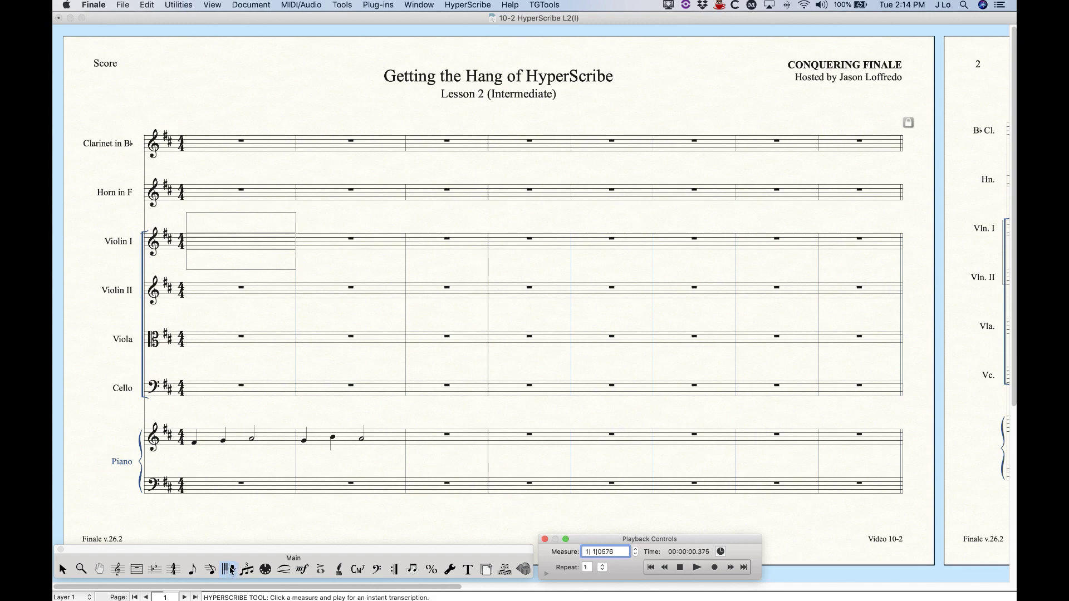
click(680, 568)
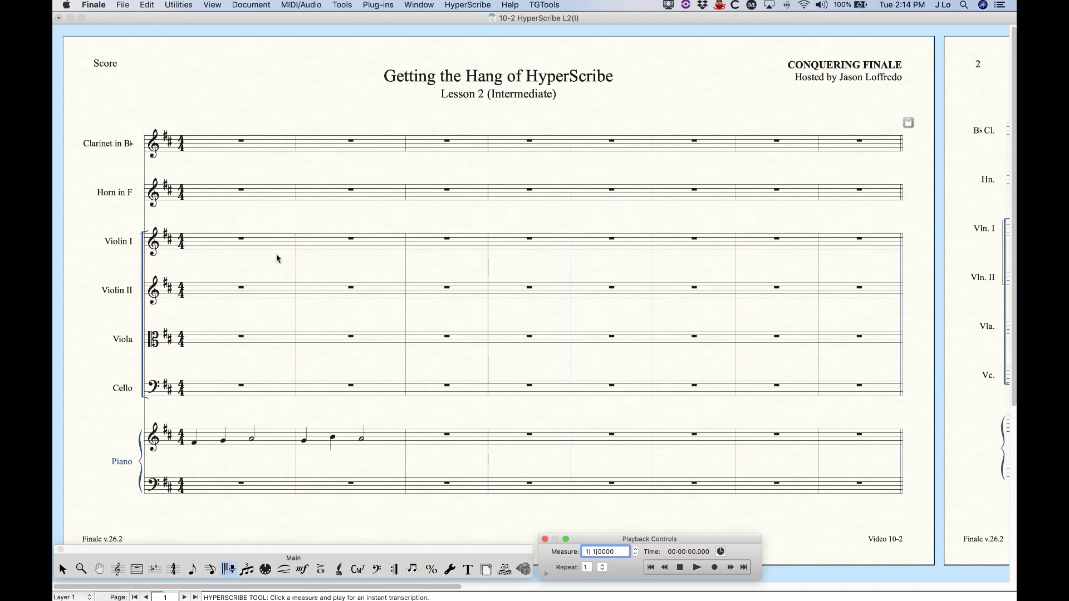
Step: Switch the active layer to Layer 2 and cycle through Layers 1 to 4
click(64, 598)
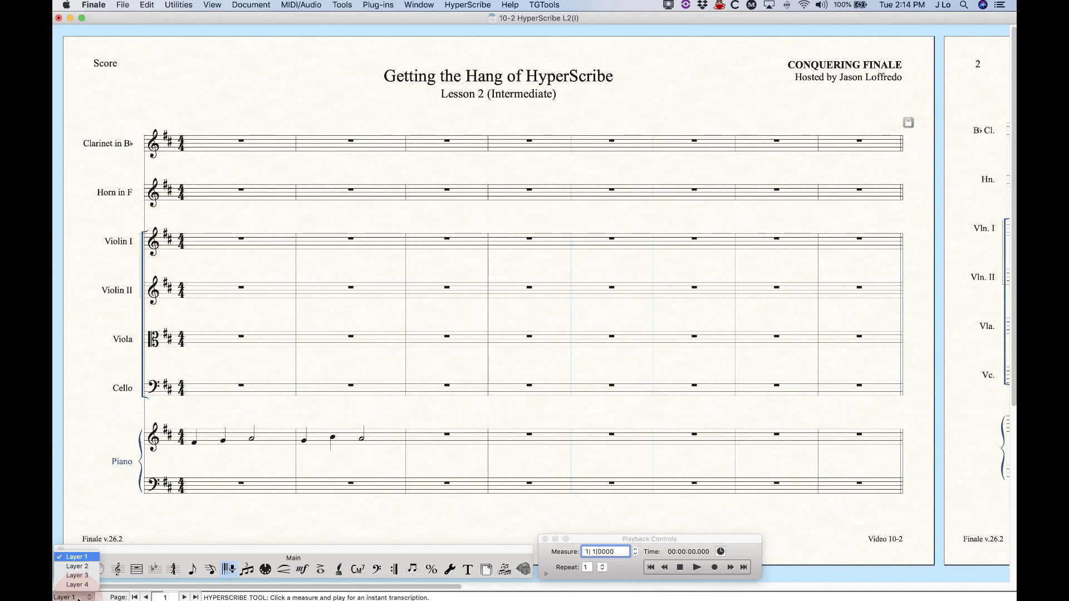
click(73, 567)
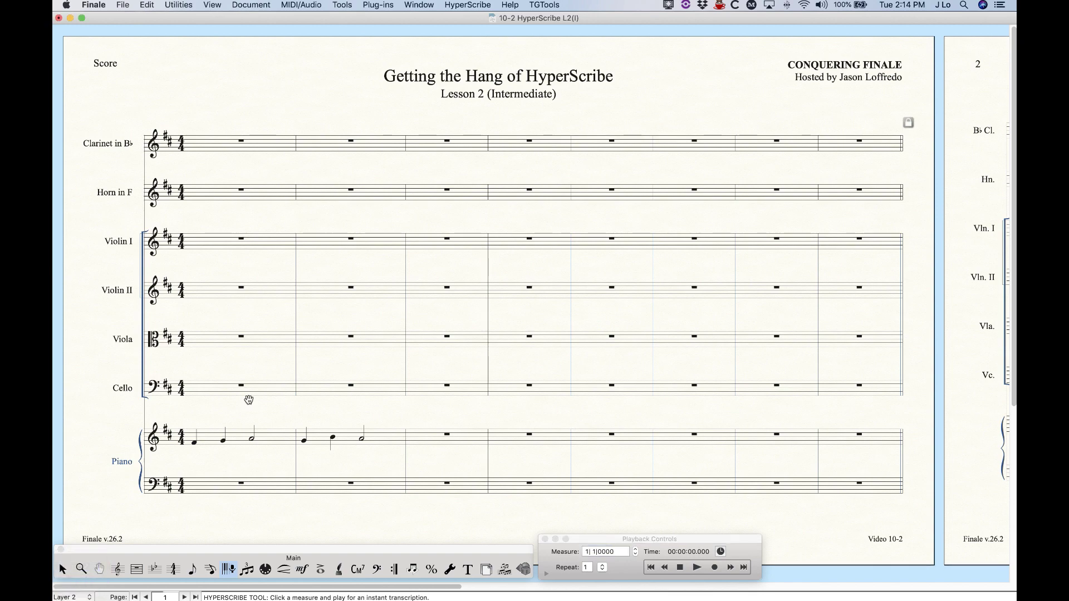
key(alt+super+1)
key(alt+super+2)
key(alt+super+3)
key(alt+super+4)
Step: Record two quarter notes and a half note in each of Clarinet measures 1 and 2, using Layer 2
key(alt+super+2)
click(254, 143)
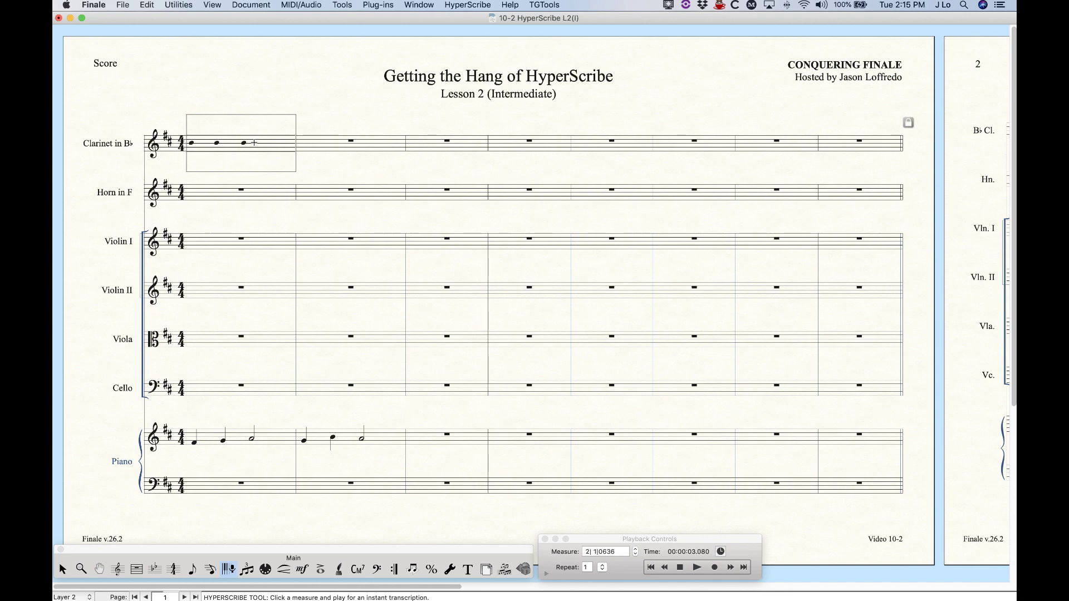
click(277, 101)
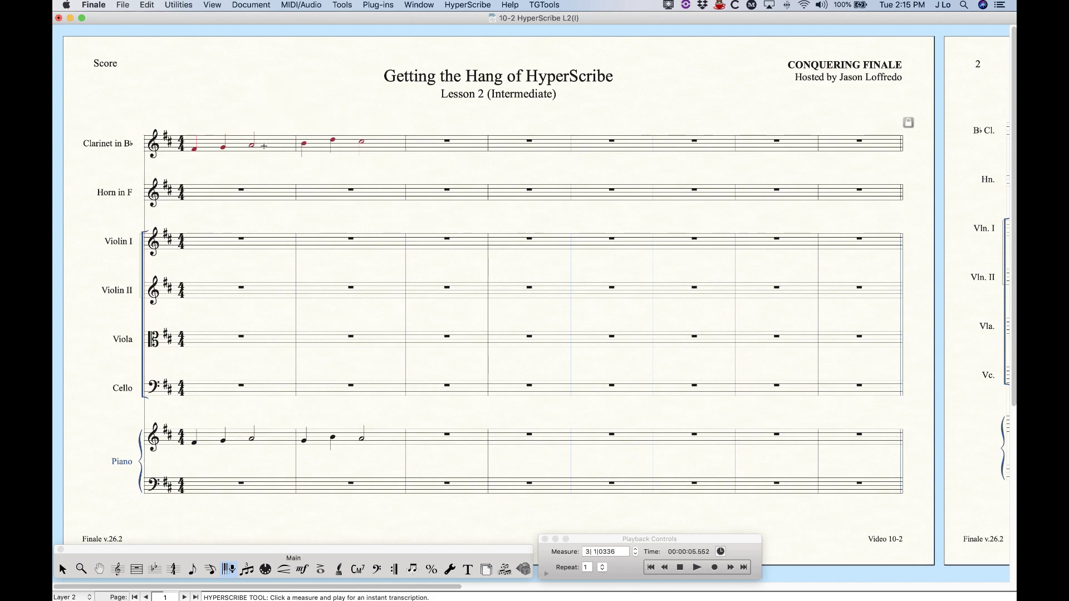
Step: Record two half notes in Horn measure 1 and two quarters and a half in measure 2, using Layer 3
key(alt+super)
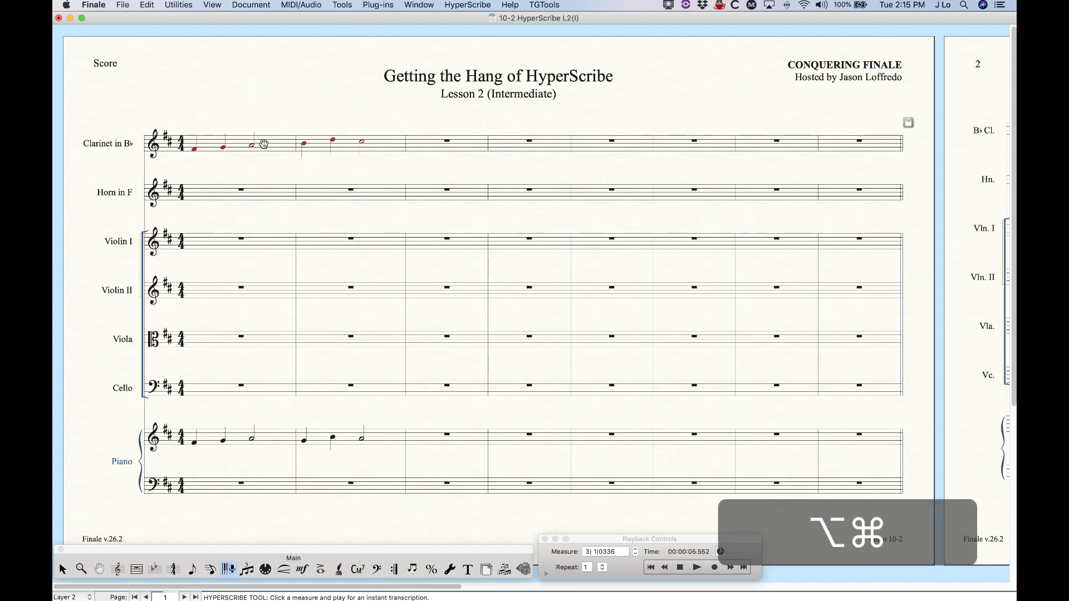
key(alt+super+3)
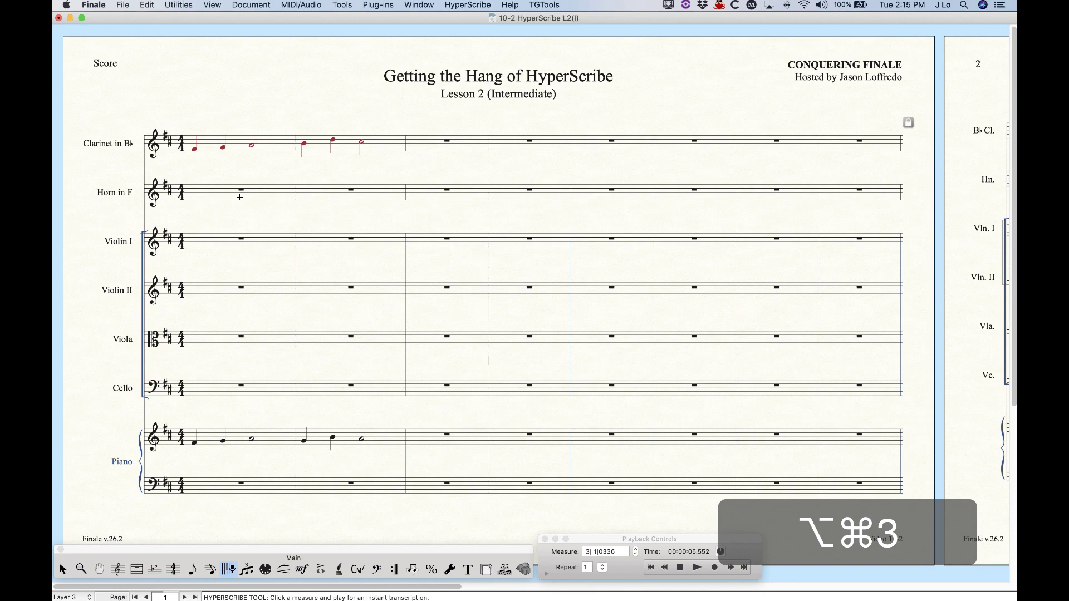
click(239, 197)
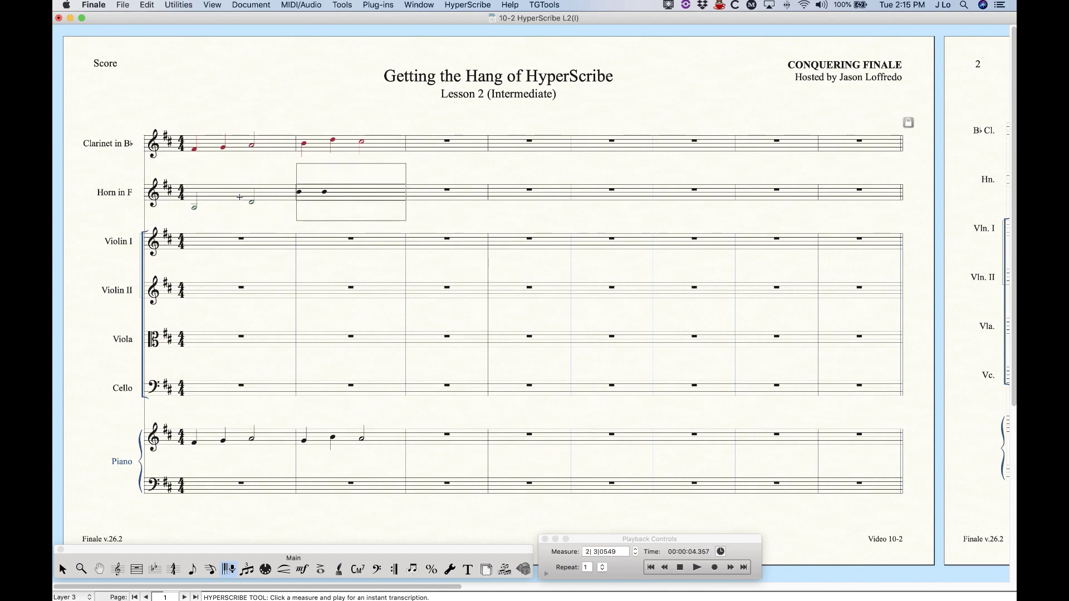
click(262, 89)
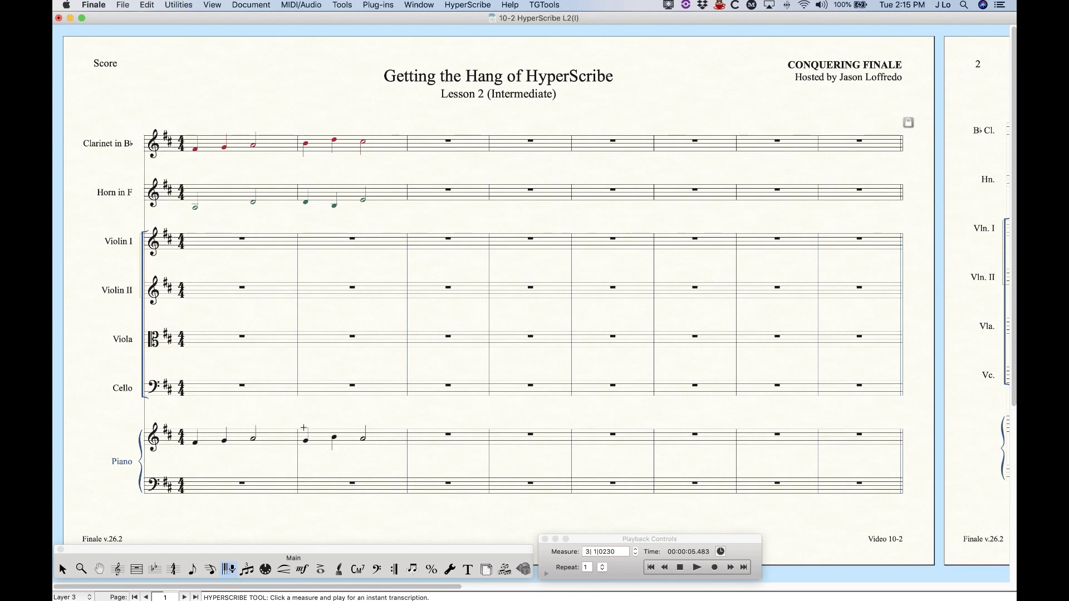
Step: Record a Layer 2 voice in the piano's treble staff: a half and two quarters in measure 1, a whole note in measure 2
key(alt+super+2)
click(237, 437)
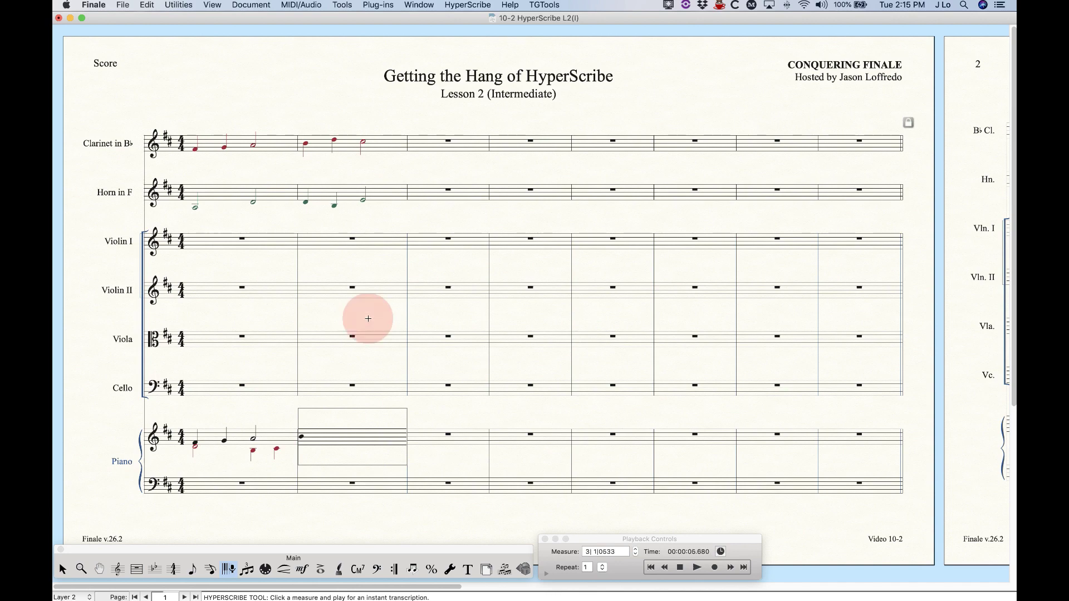
click(453, 404)
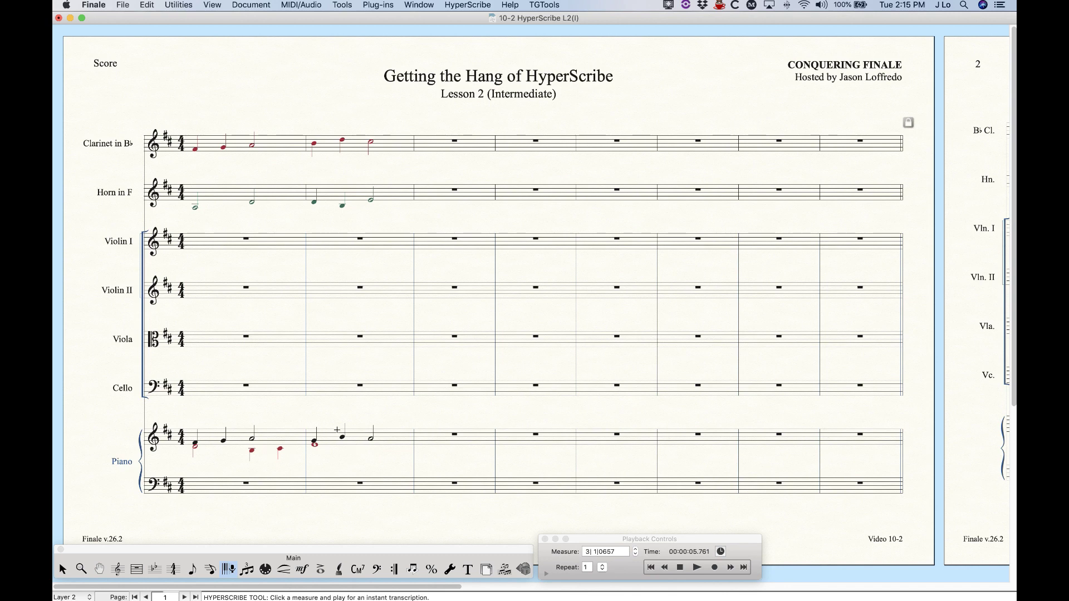
click(266, 413)
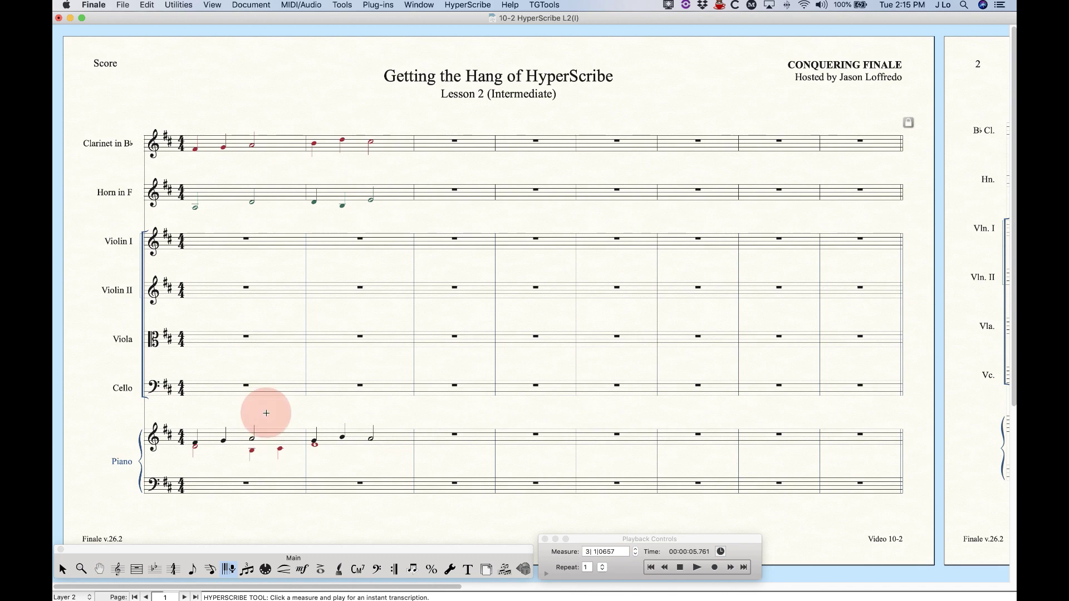
Step: Clear measures 1 and 2 of the Clarinet and Horn staves and deselect them
key(Escape)
click(275, 150)
shift+click(393, 194)
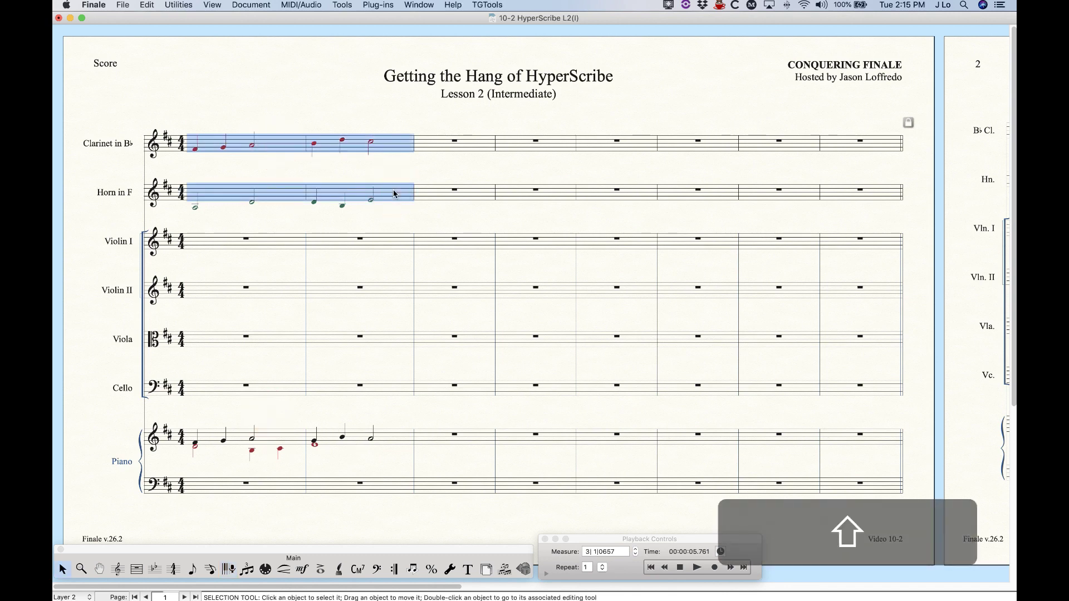
key(BackSpace)
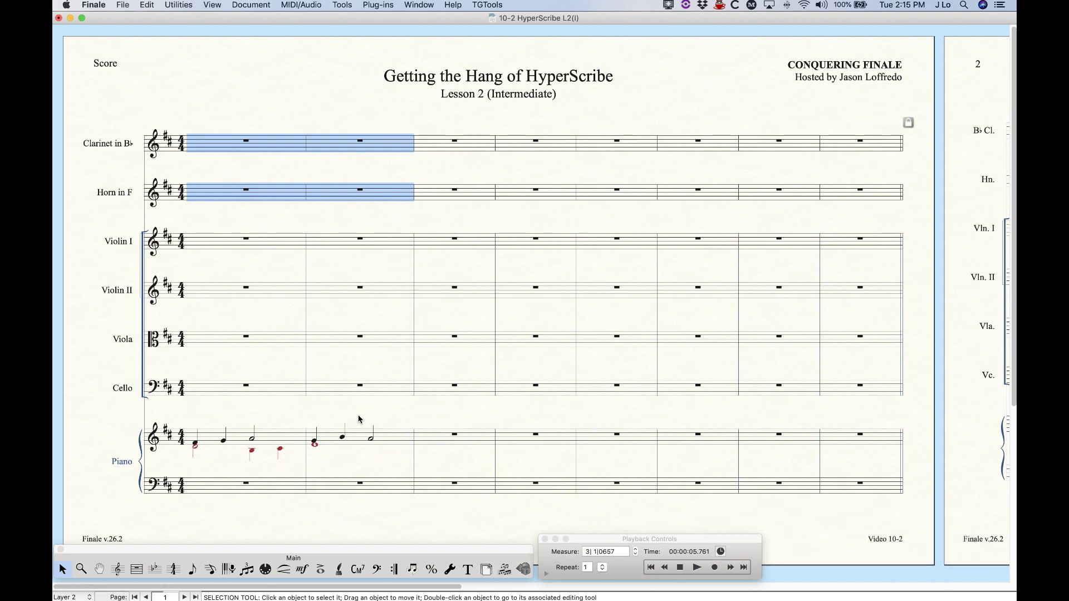
click(358, 418)
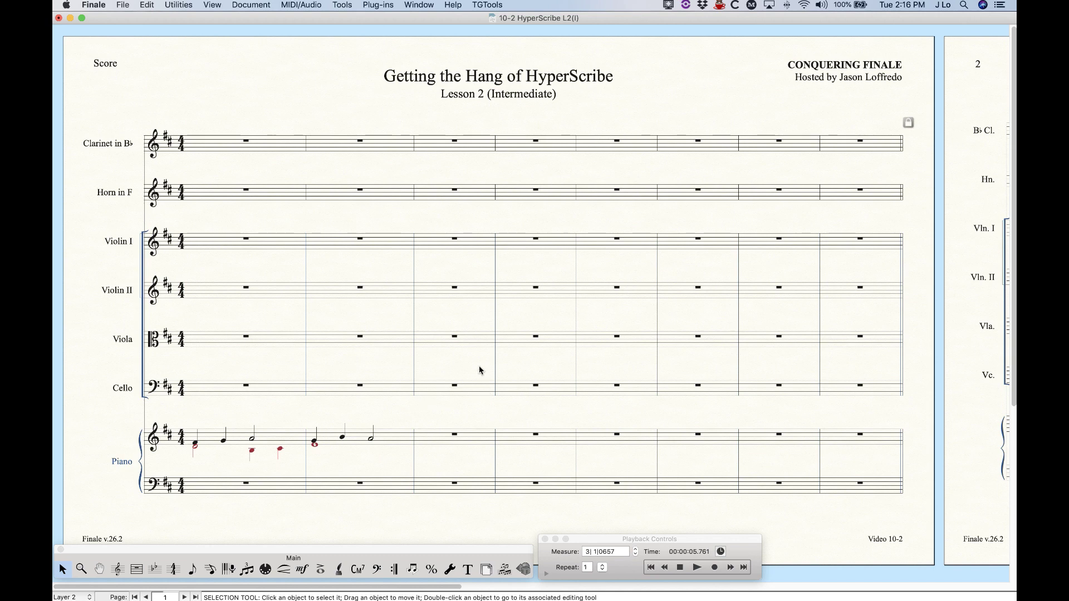
Step: With the HyperScribe tool, enable Include Voice Two in the additional quantization settings and accept all the open option dialogs
click(228, 569)
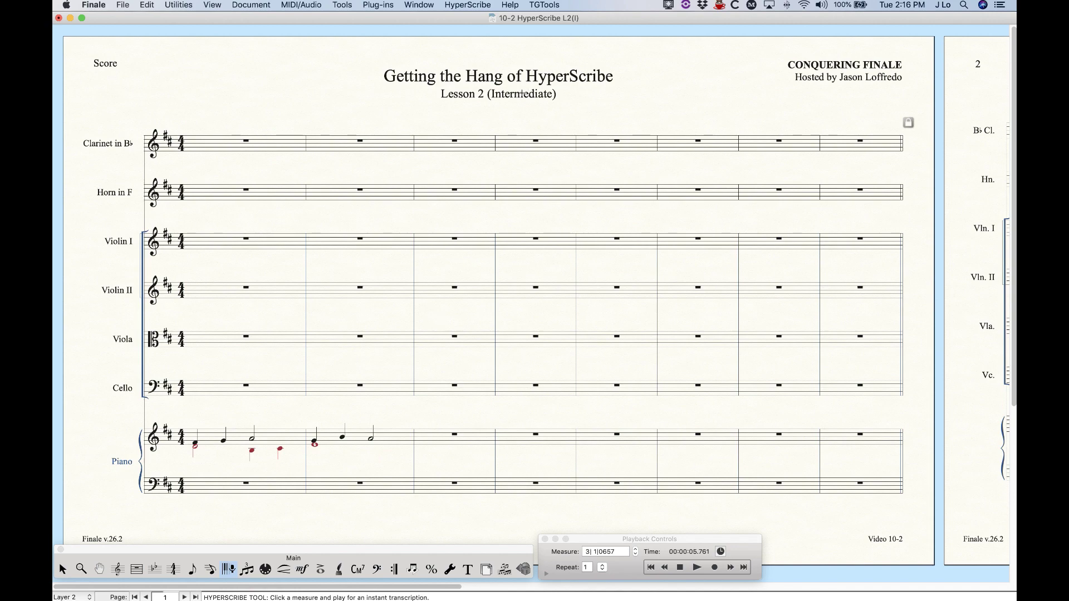
click(462, 4)
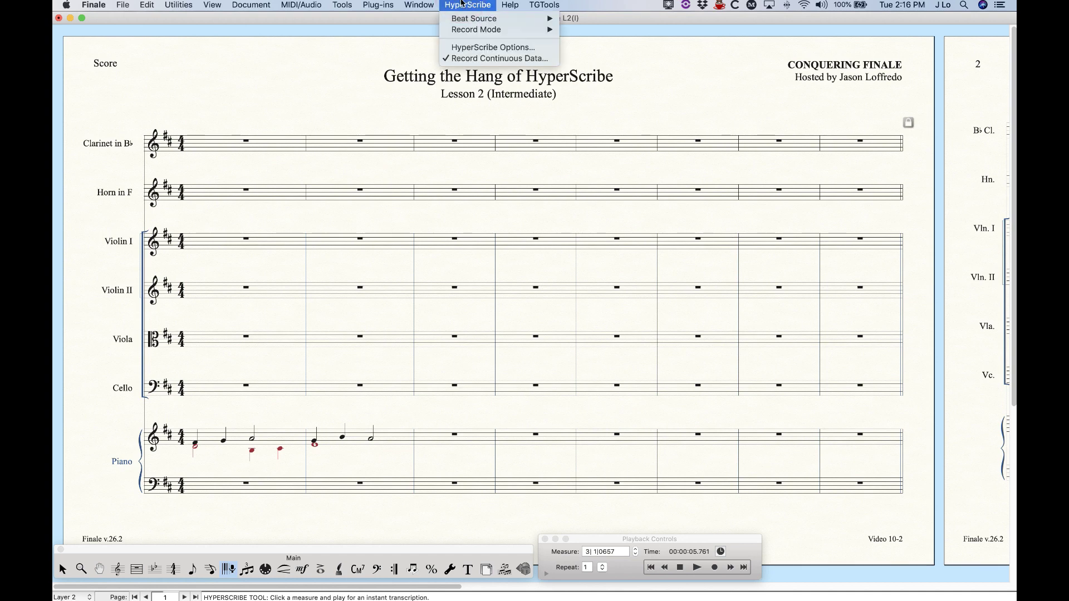
click(463, 4)
click(464, 3)
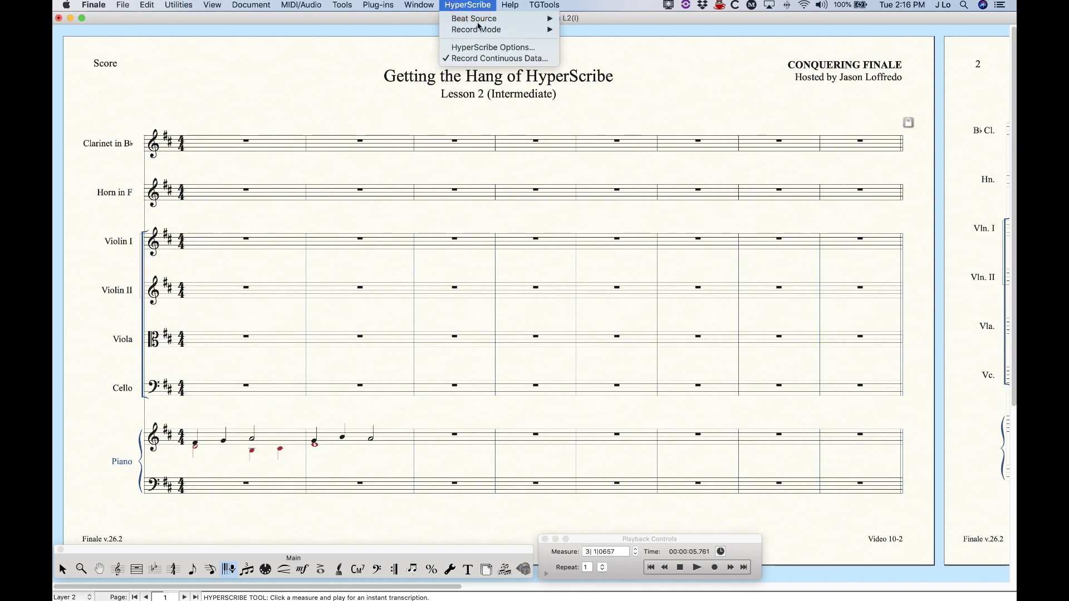
click(484, 49)
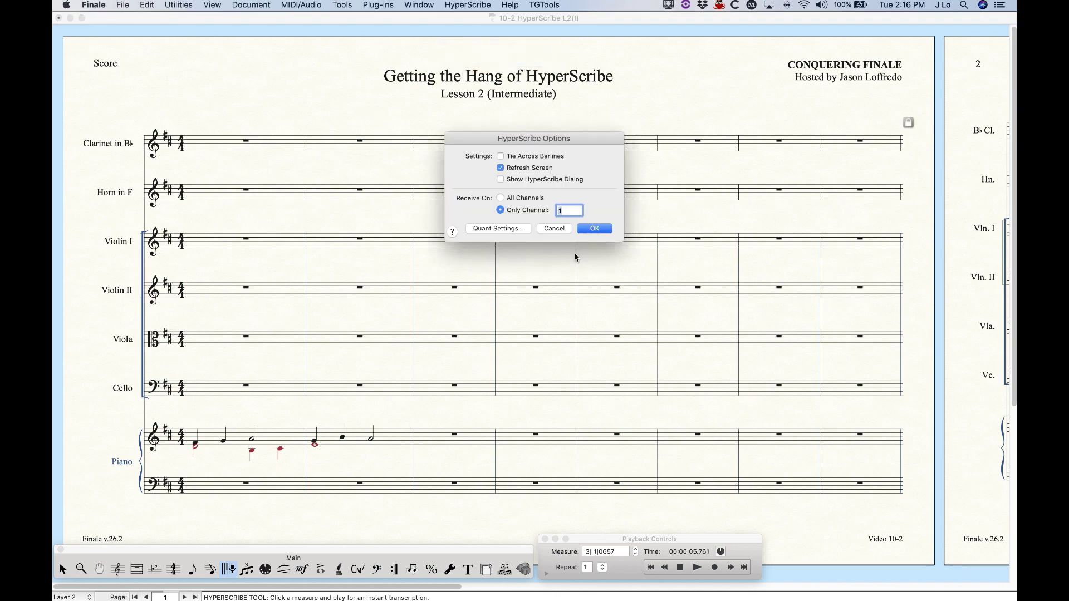
click(504, 233)
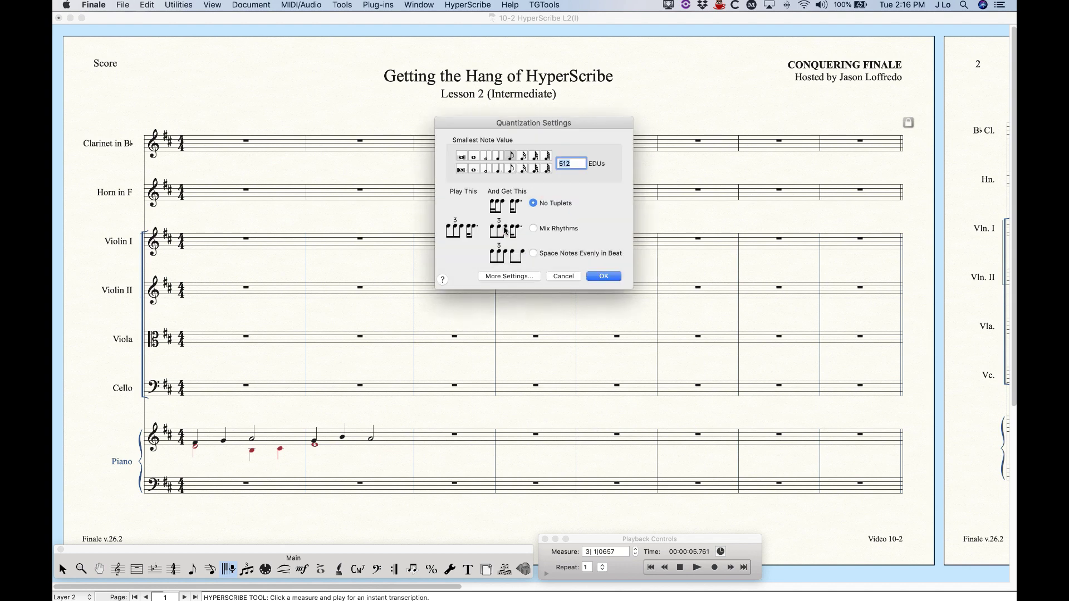
click(508, 277)
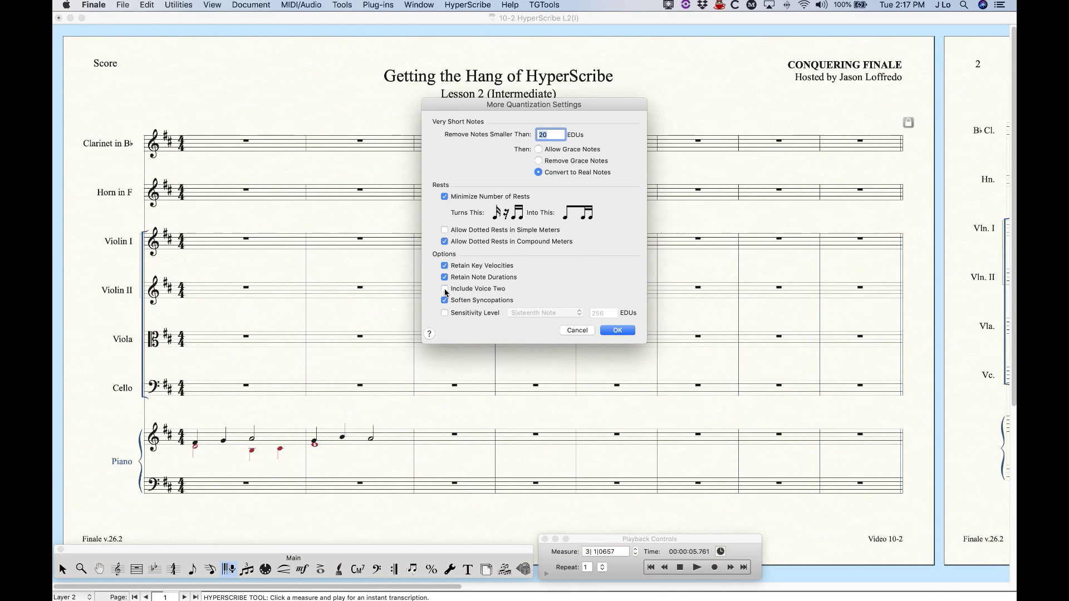
click(618, 331)
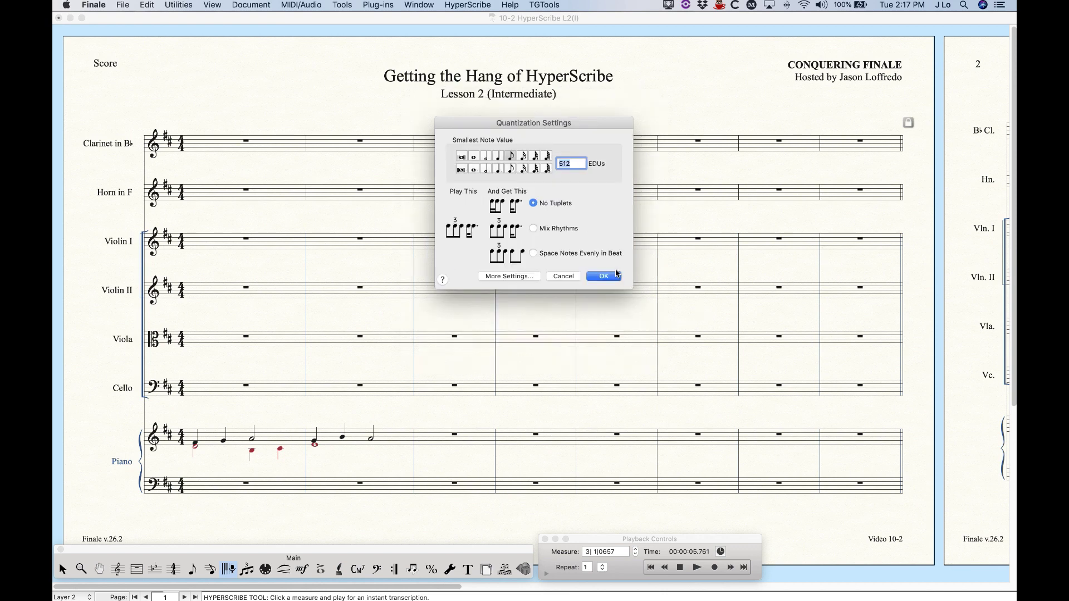
click(606, 276)
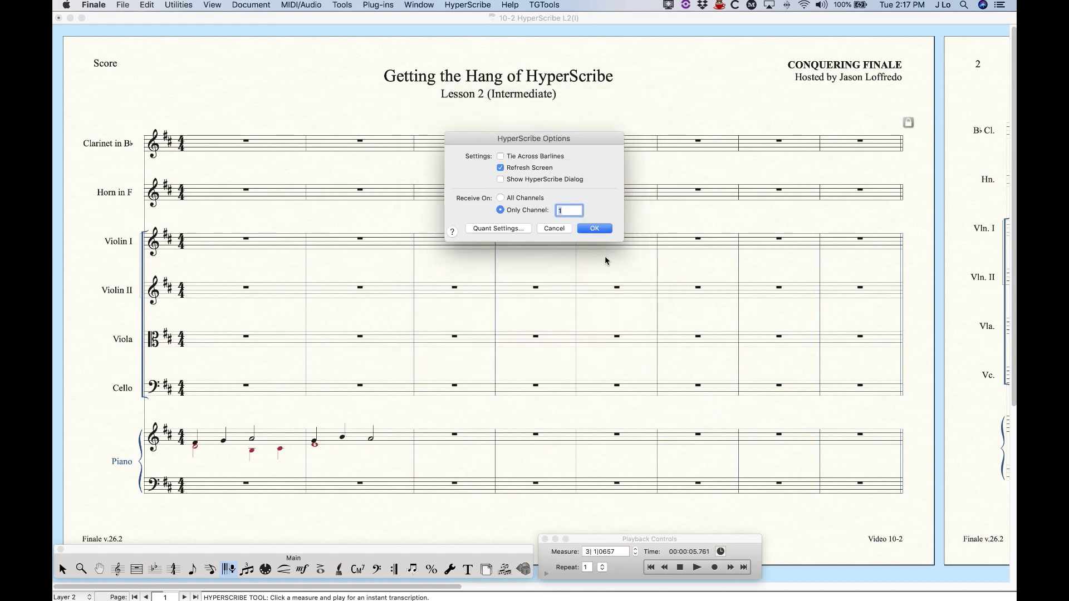
click(593, 229)
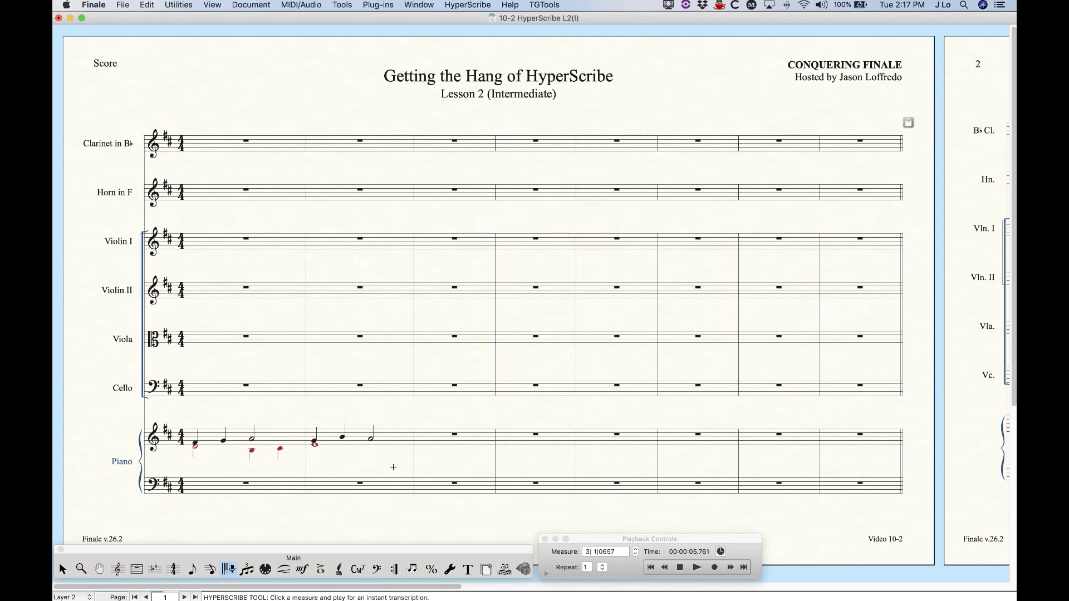
Step: Record three measures of quarter-note chords, each ending with eighth notes, in Layer 1 of the piano's treble staff from measure 3
key(alt+super+1)
click(455, 438)
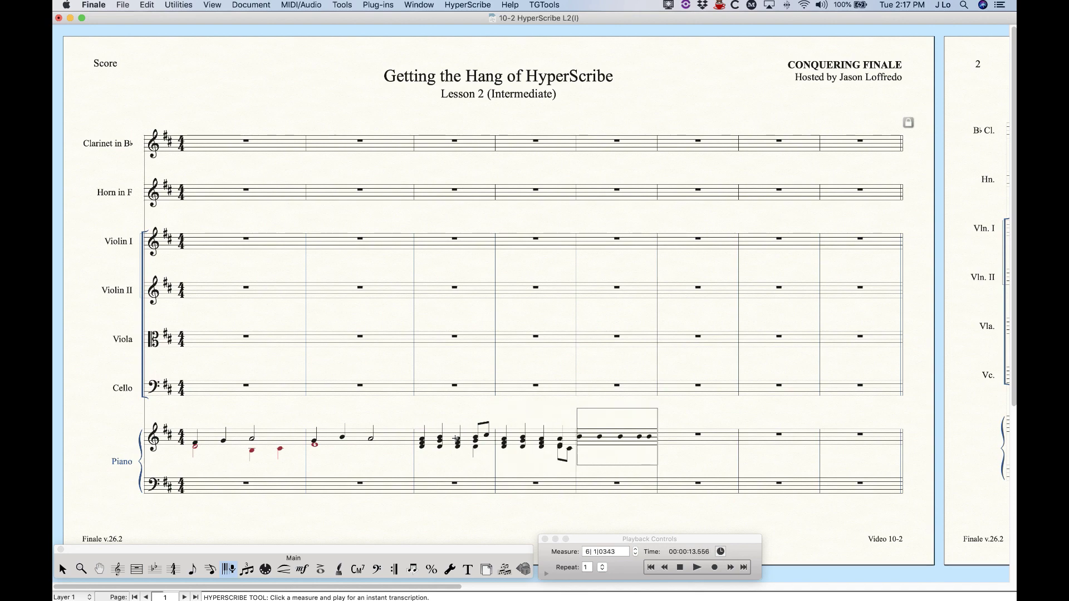
click(543, 366)
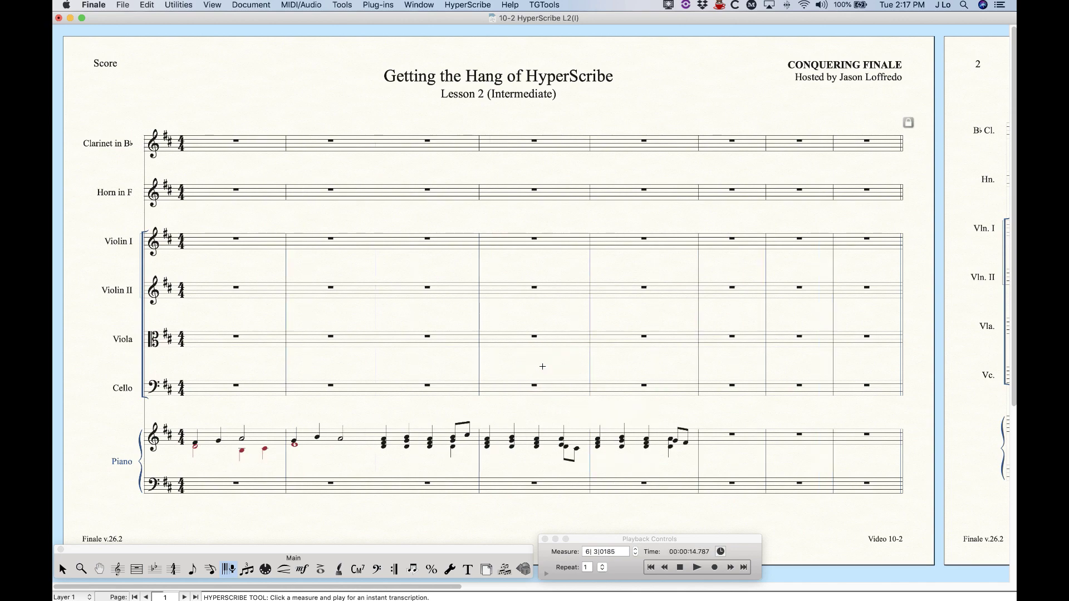
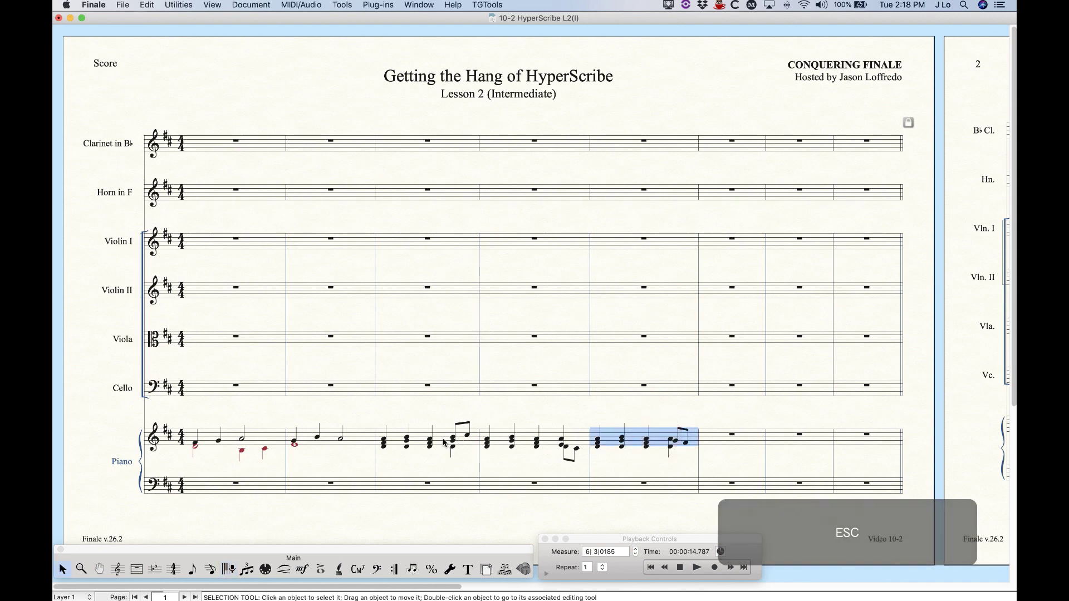
Step: Clear measures 3 to 5 of the piano's treble staff
shift+click(445, 442)
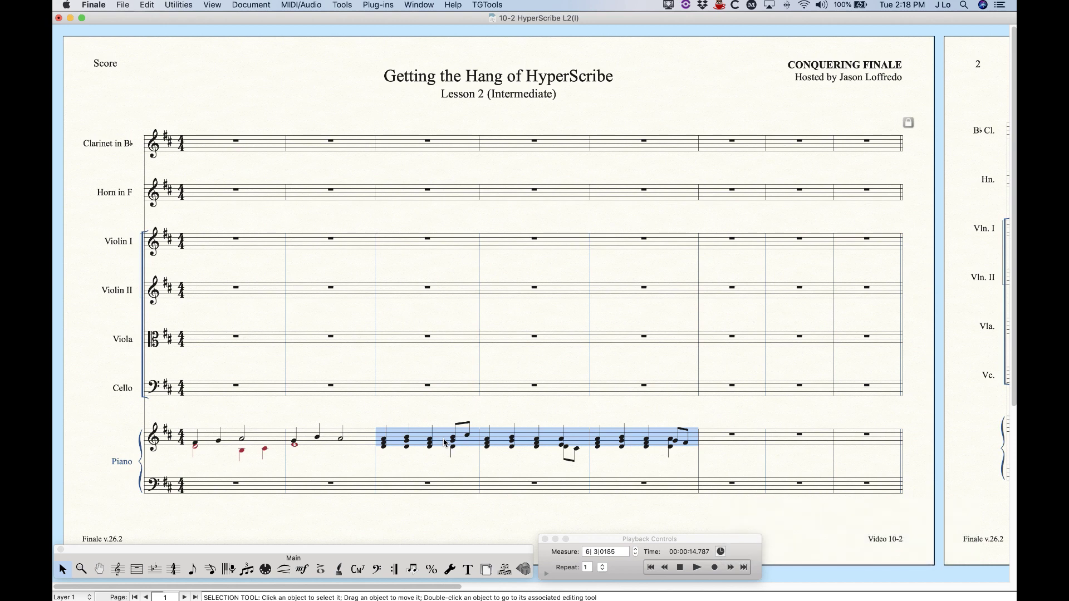
key(BackSpace)
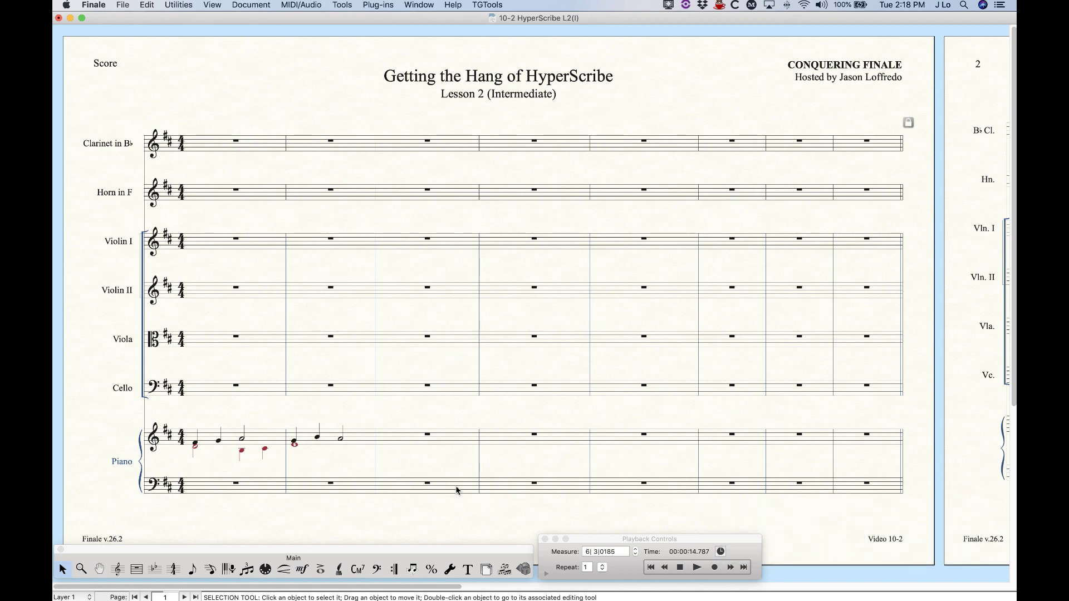
Step: On page 2, review the HyperScribe tool's Playback and/or Click beat source settings, checking the input tempo and beat value, and accept them
drag(432, 588, 807, 588)
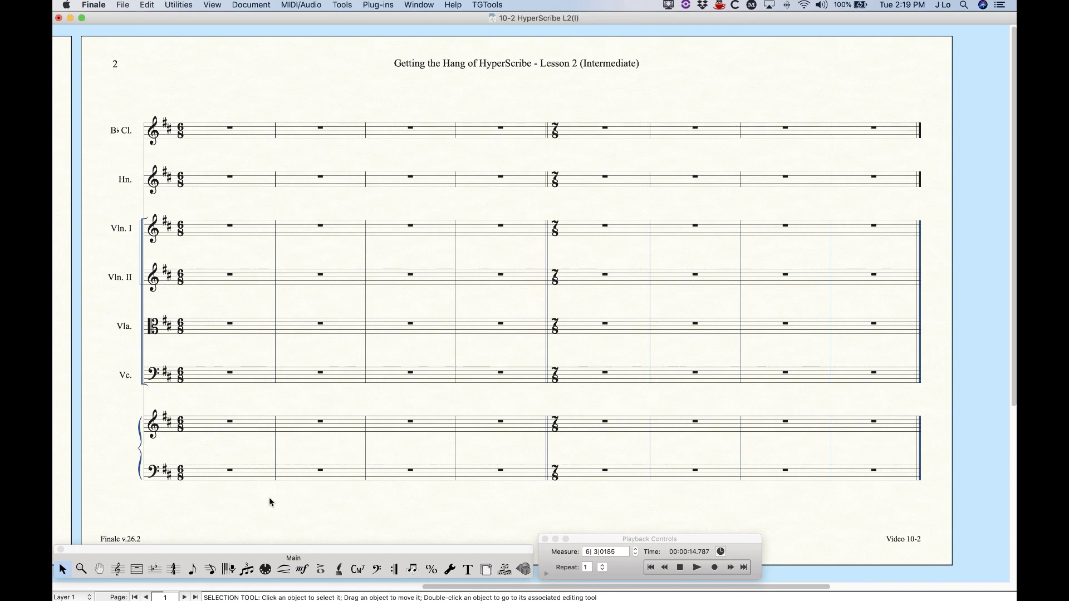
click(229, 569)
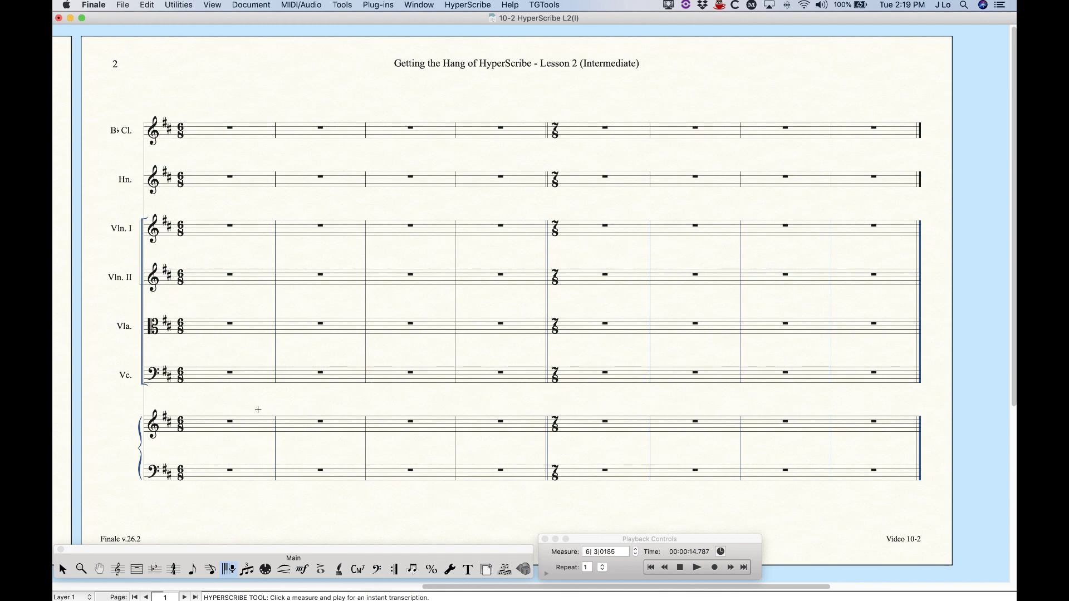
click(468, 4)
mouse_move(477, 20)
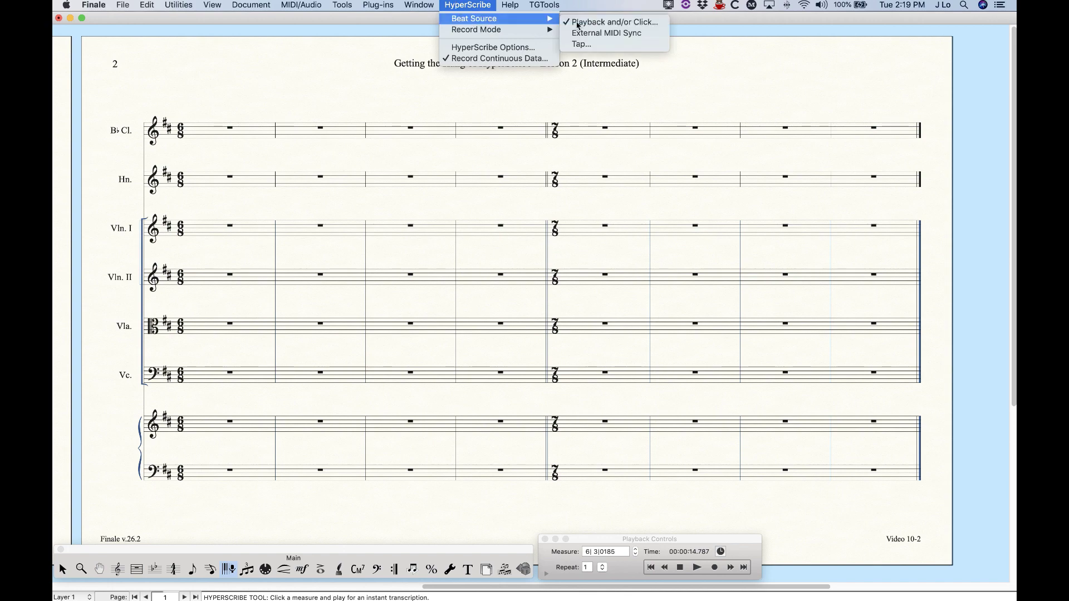
click(653, 22)
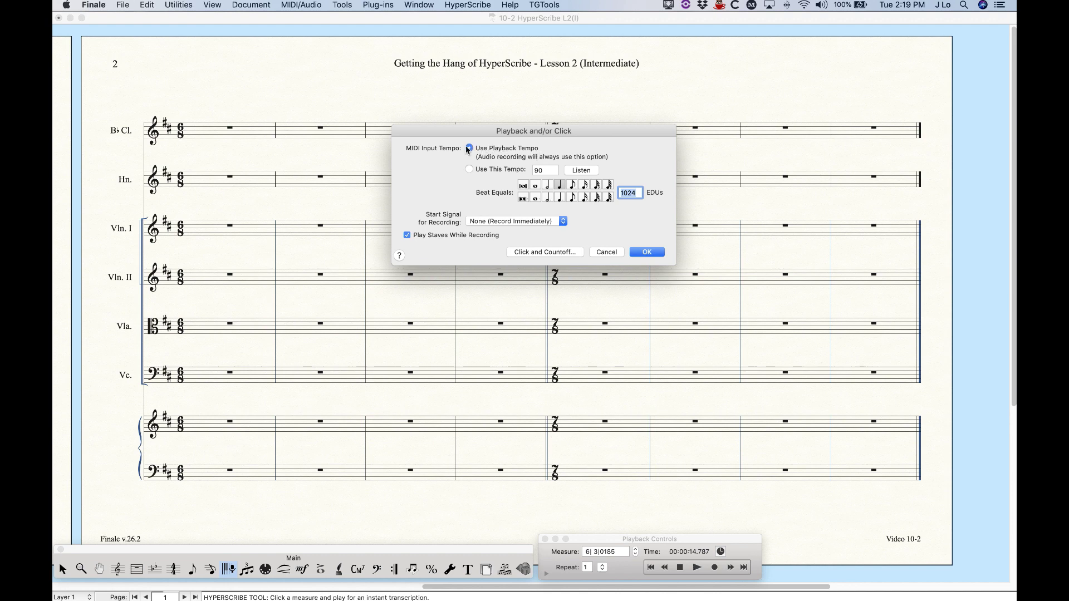
click(648, 254)
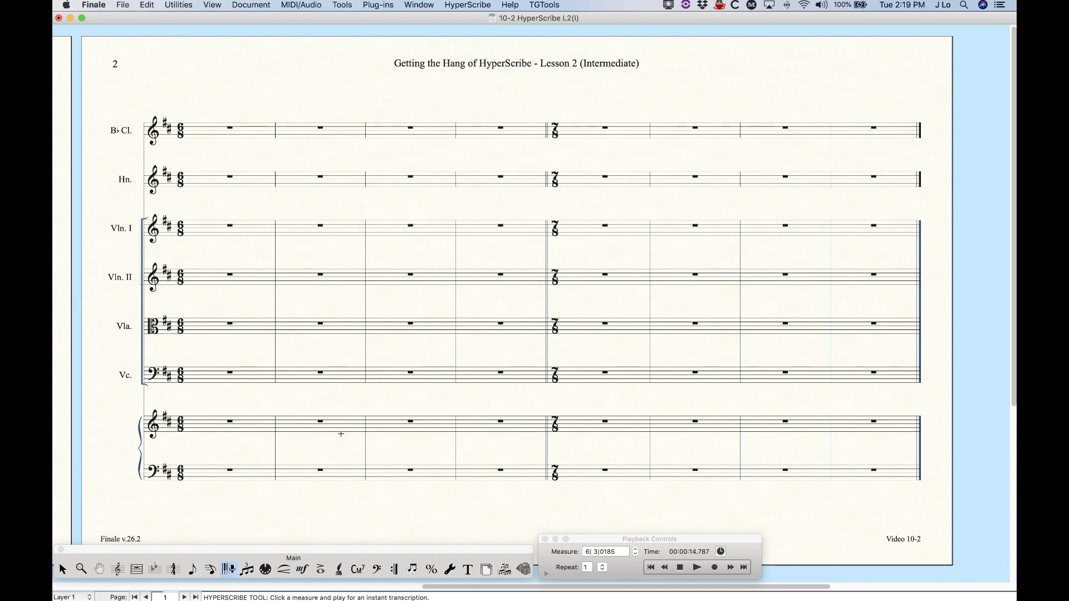
Step: Try to record into the first 6/8 measure of the piano's treble staff, and stop the take
click(218, 423)
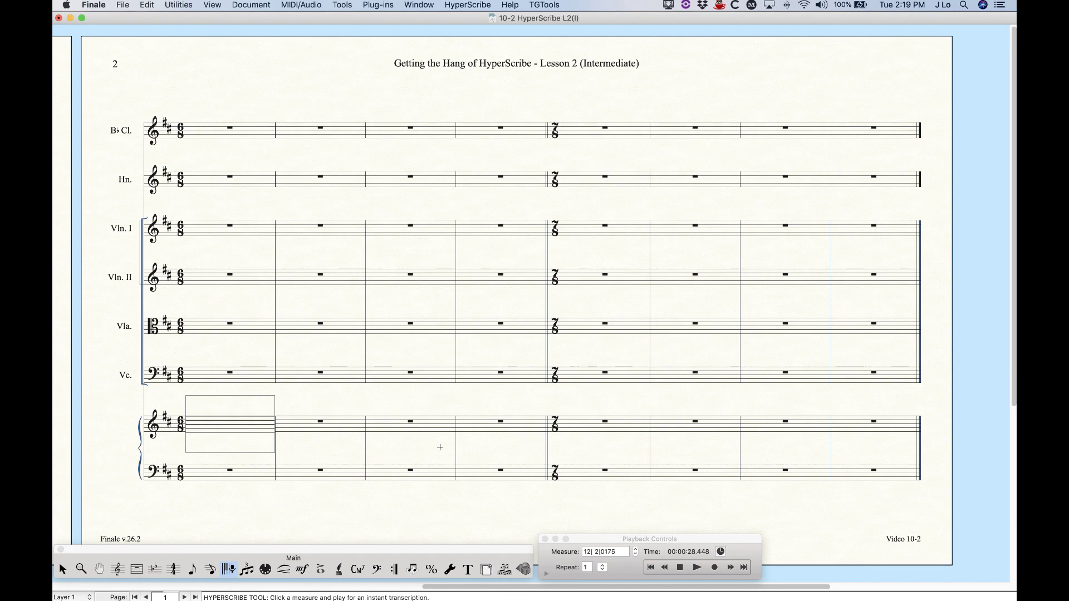
click(681, 571)
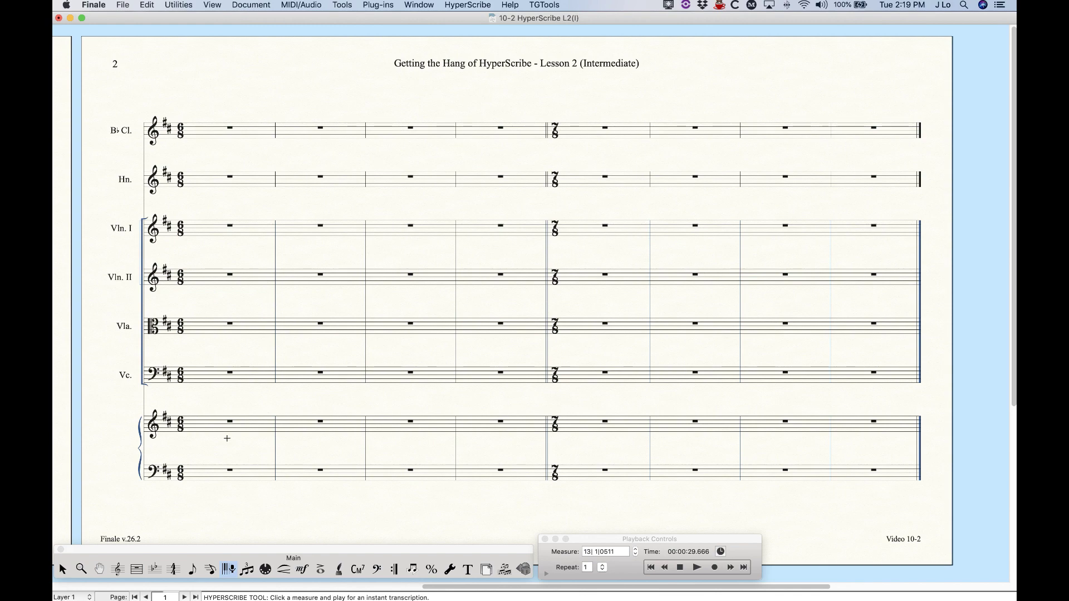
Step: Set the recording beat to a dotted quarter and record two 6/8 measures of eighths and a dotted half in the piano's treble staff
click(464, 3)
mouse_move(470, 20)
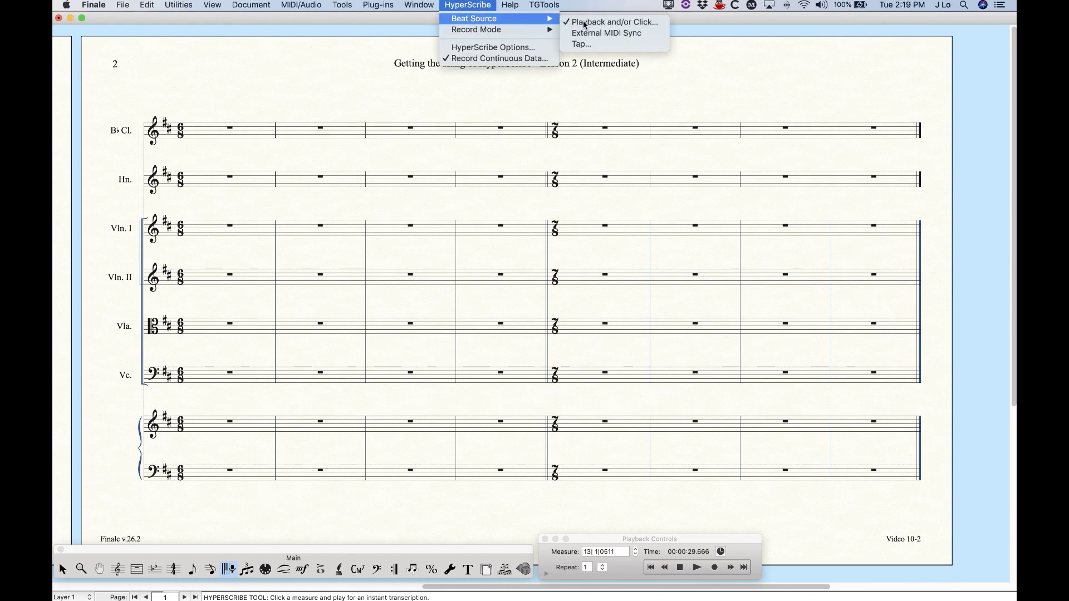
click(605, 22)
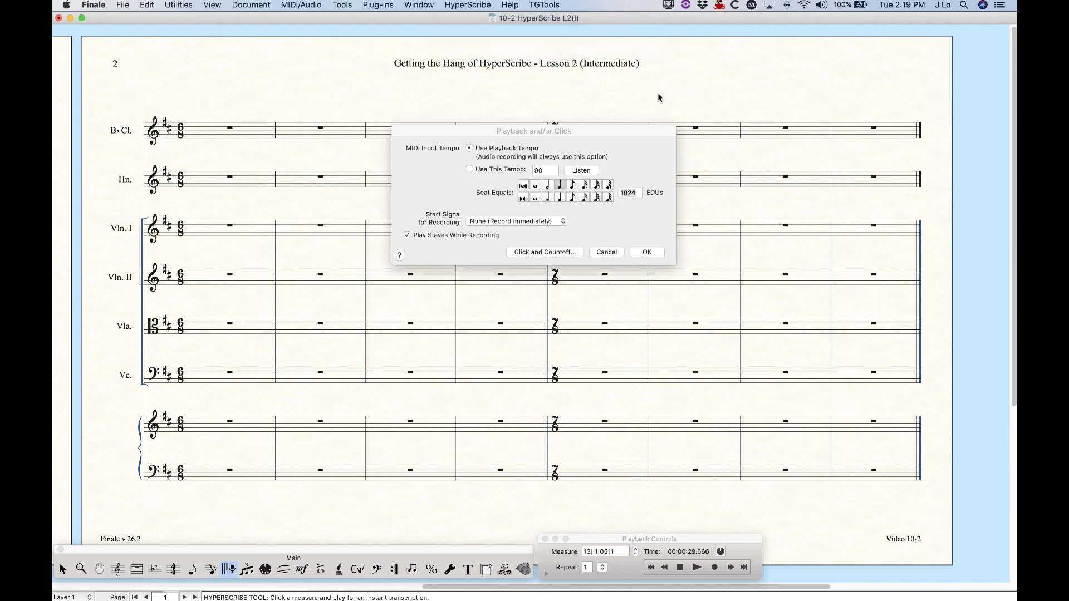
click(559, 198)
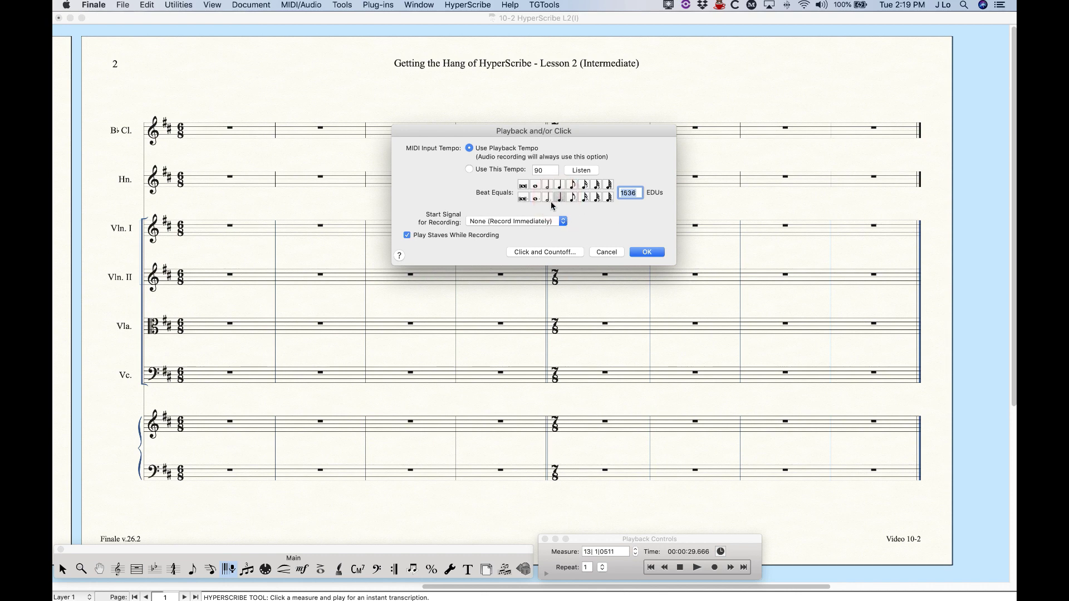
click(647, 251)
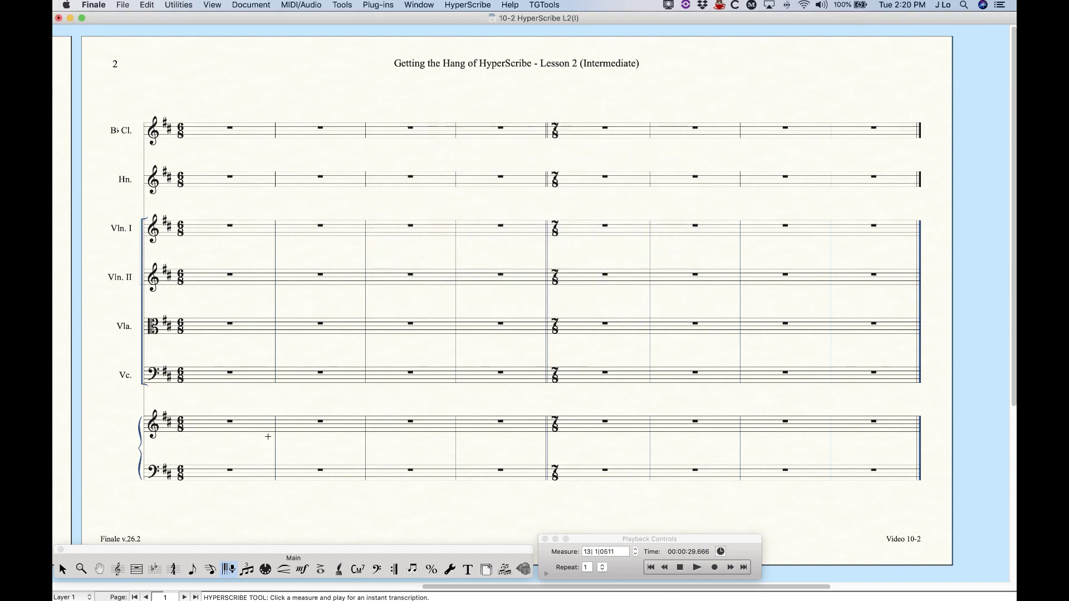
click(219, 422)
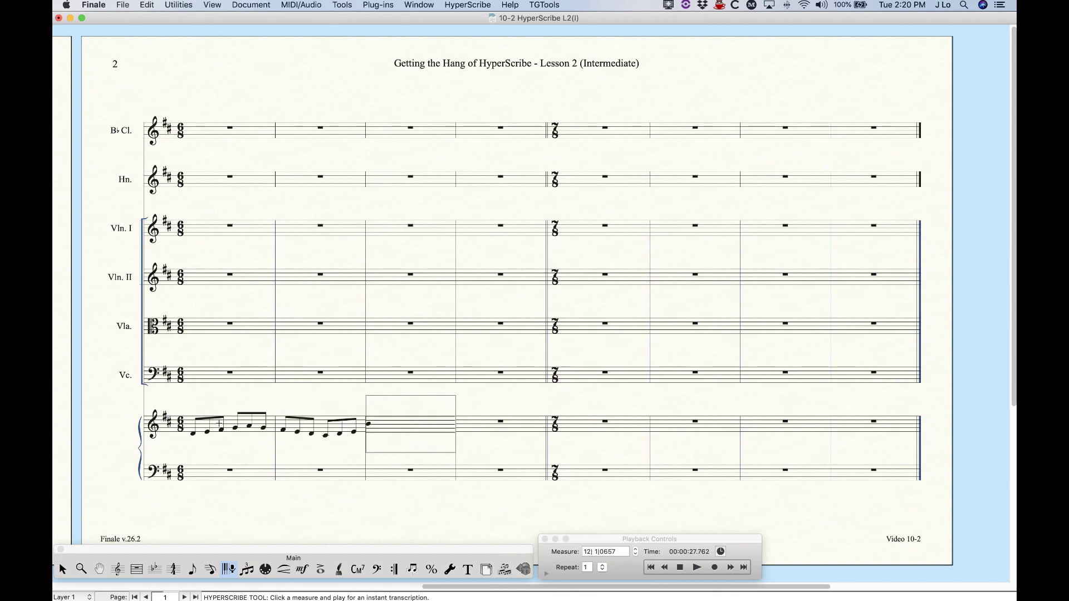
click(300, 355)
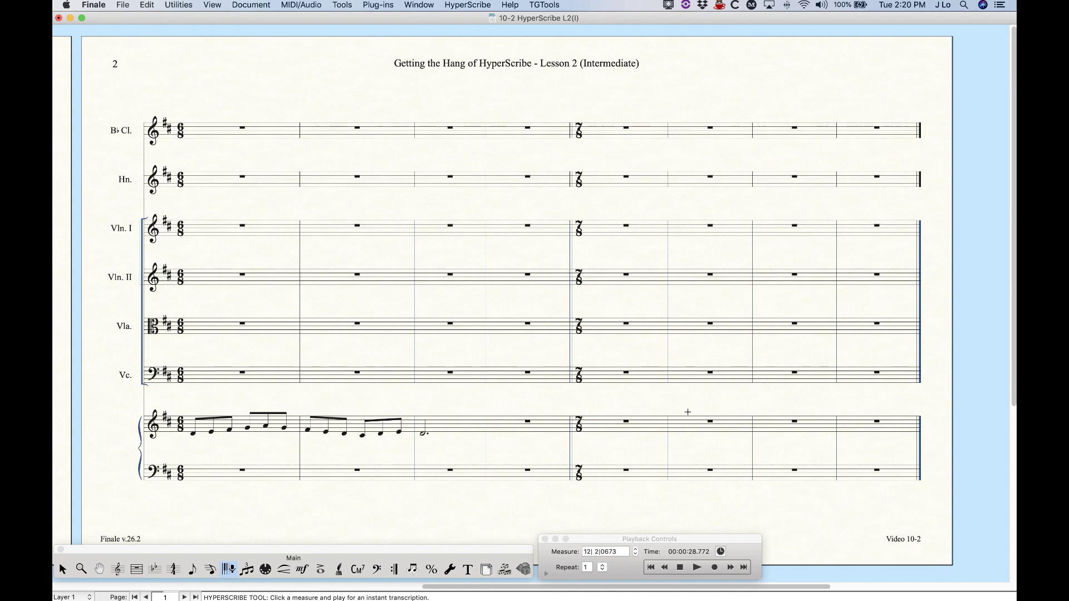
Step: Try to record into the first 7/8 measure of the piano's treble staff, and stop the take
click(638, 425)
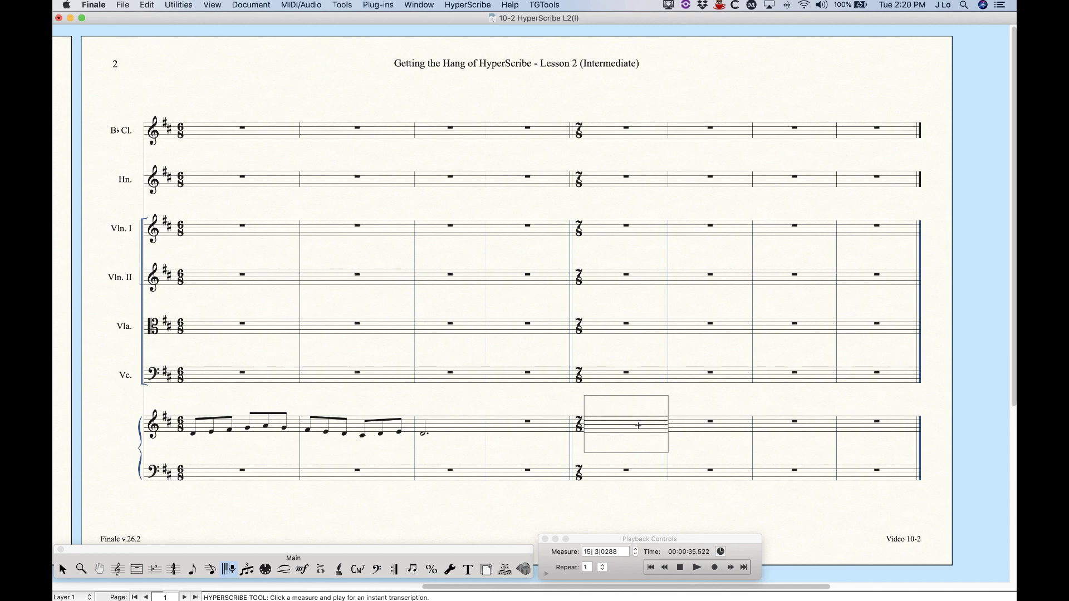
click(718, 405)
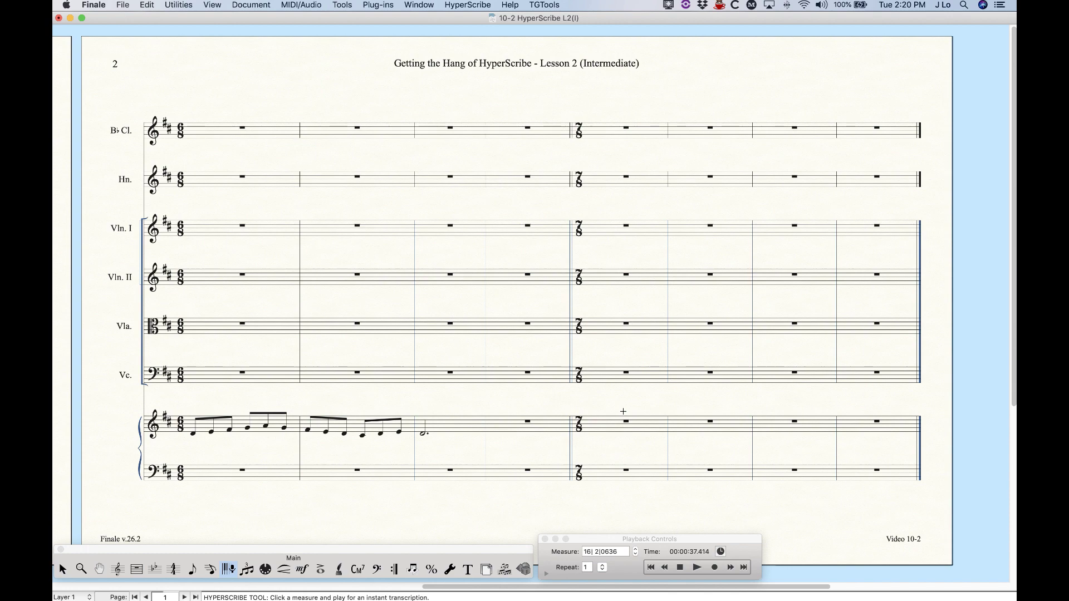
Step: Set the recording beat to an eighth note and record a two-measure phrase in the first two 7/8 measures of the piano's treble staff
click(468, 6)
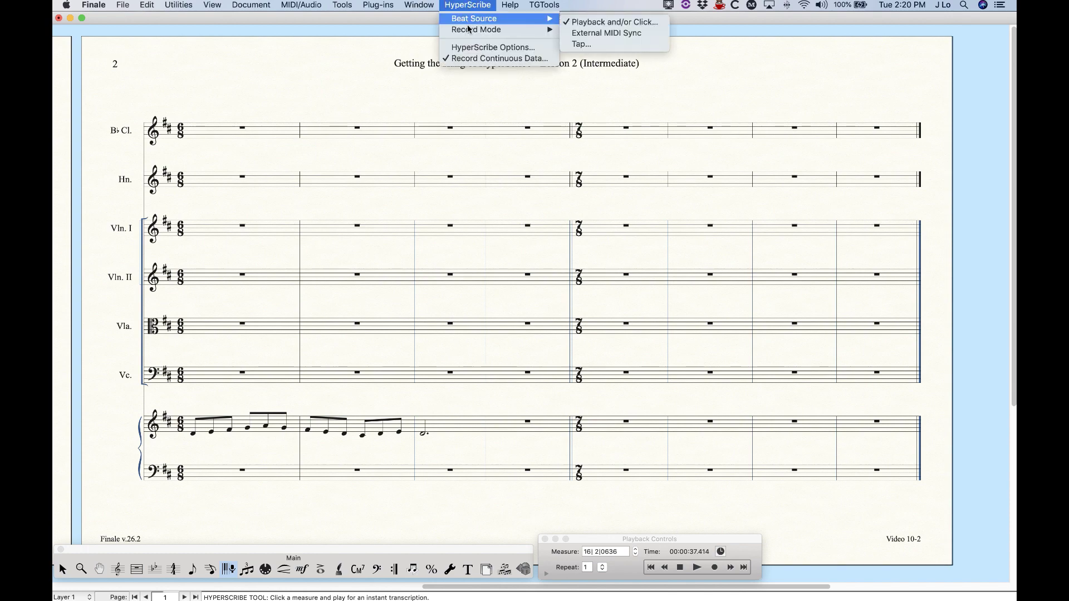
mouse_move(501, 18)
click(612, 23)
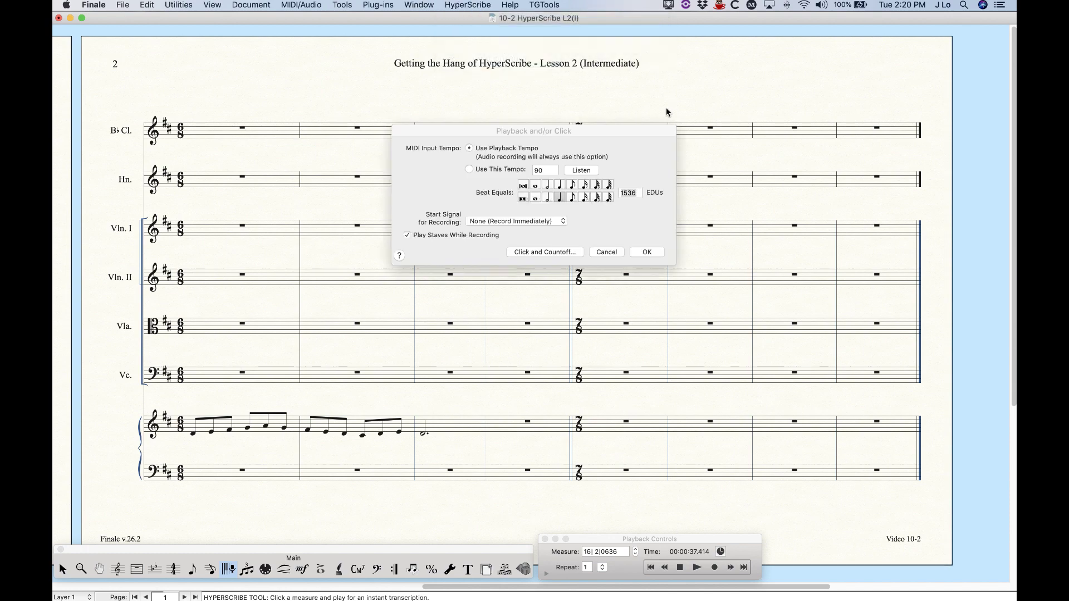
click(573, 186)
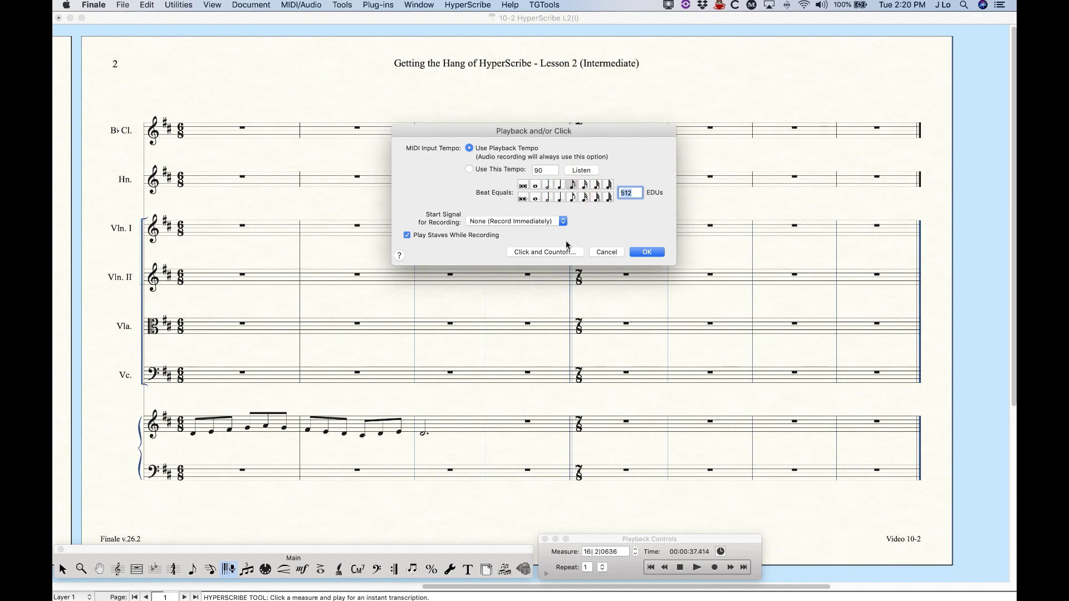
click(647, 254)
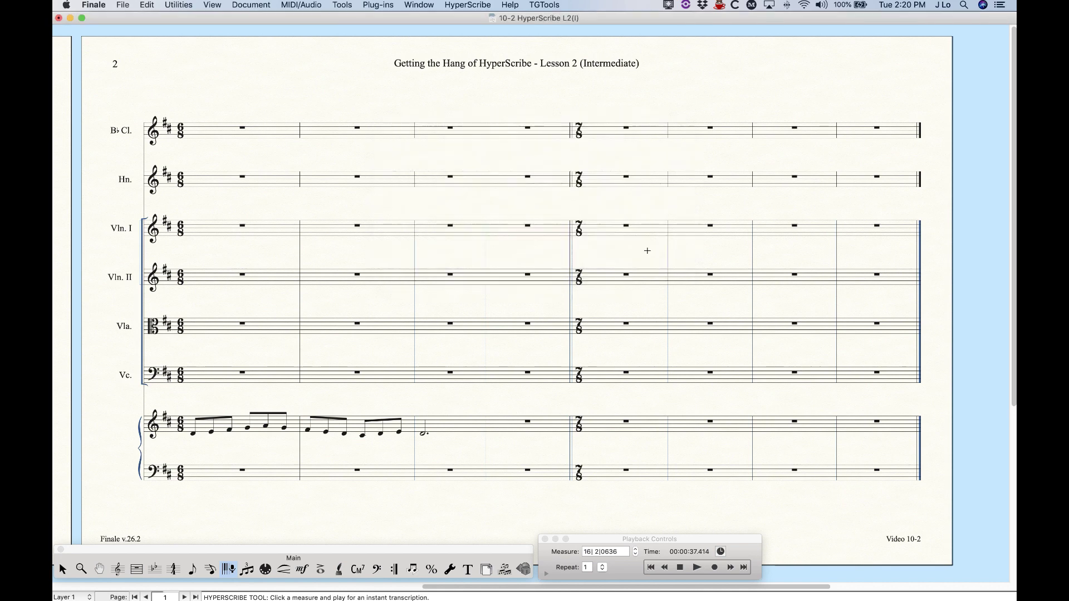
click(605, 425)
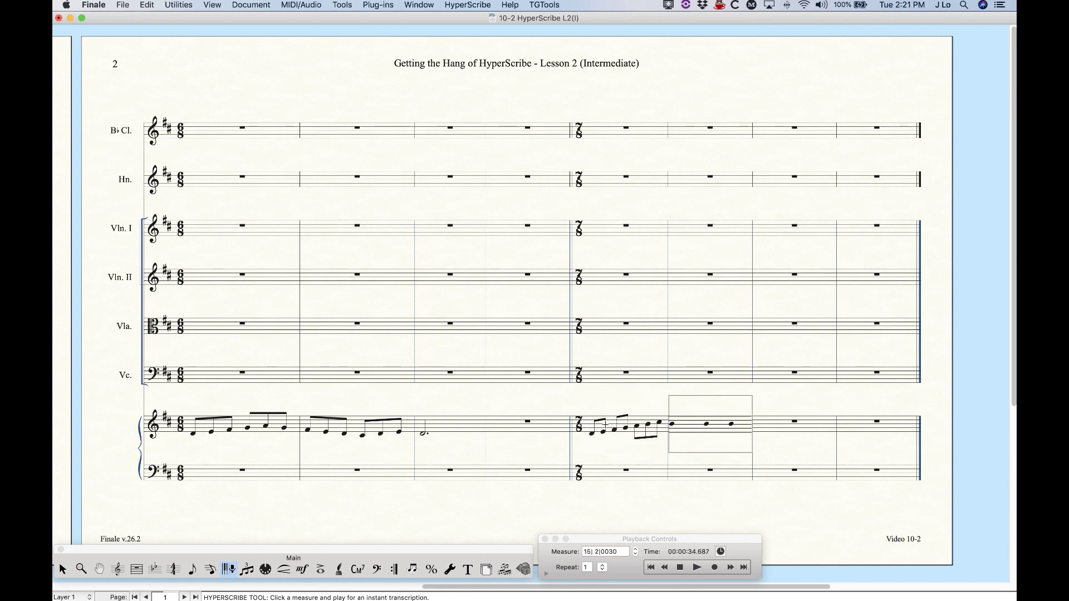
click(707, 338)
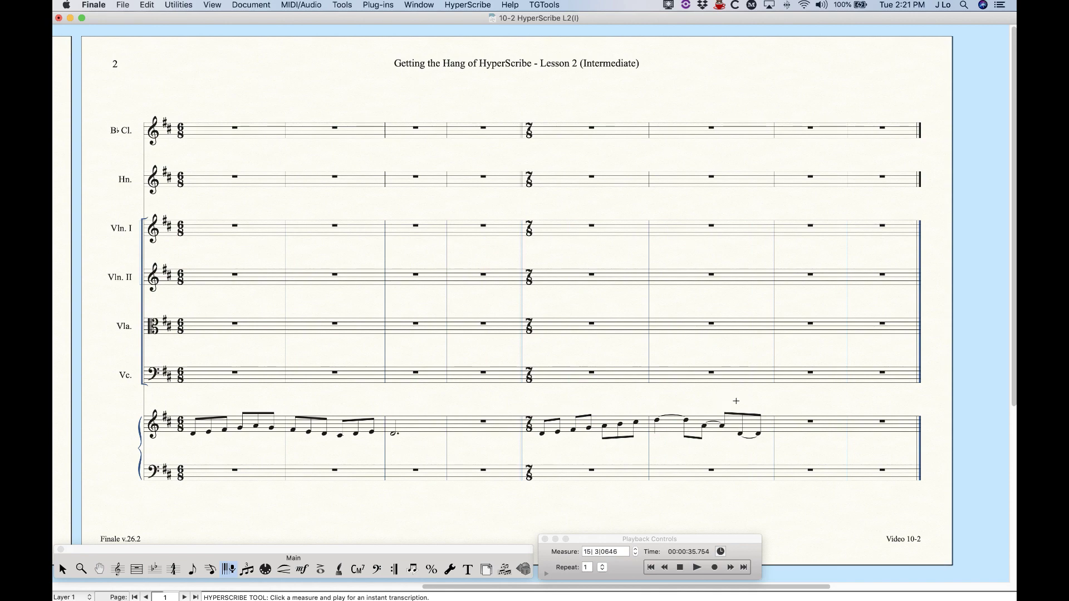
Step: Set the recording beat for playback and click to a quarter note
click(471, 7)
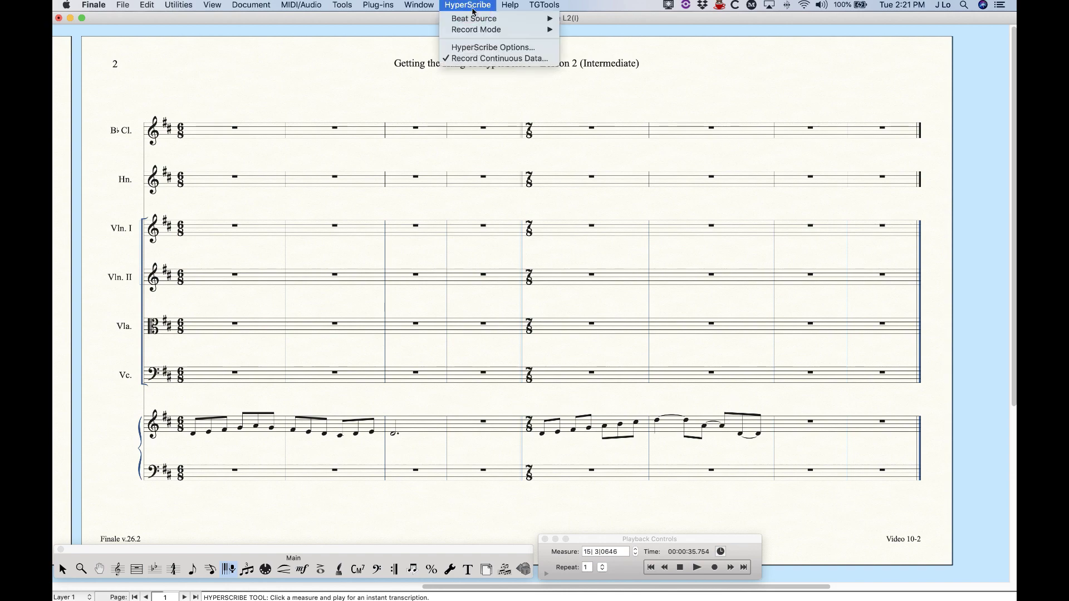
mouse_move(501, 18)
click(619, 25)
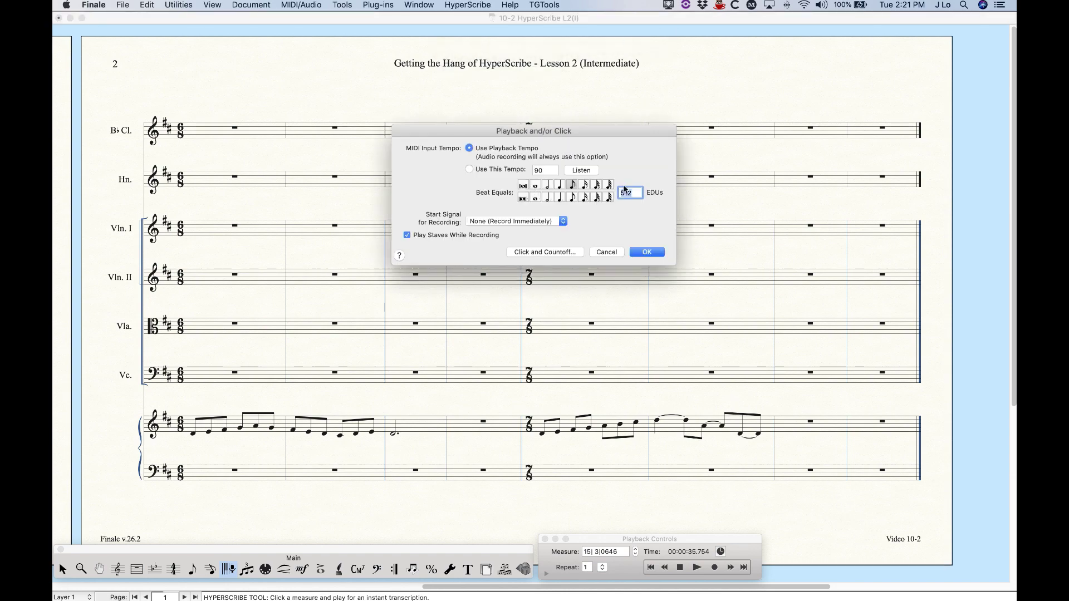
click(559, 186)
click(644, 251)
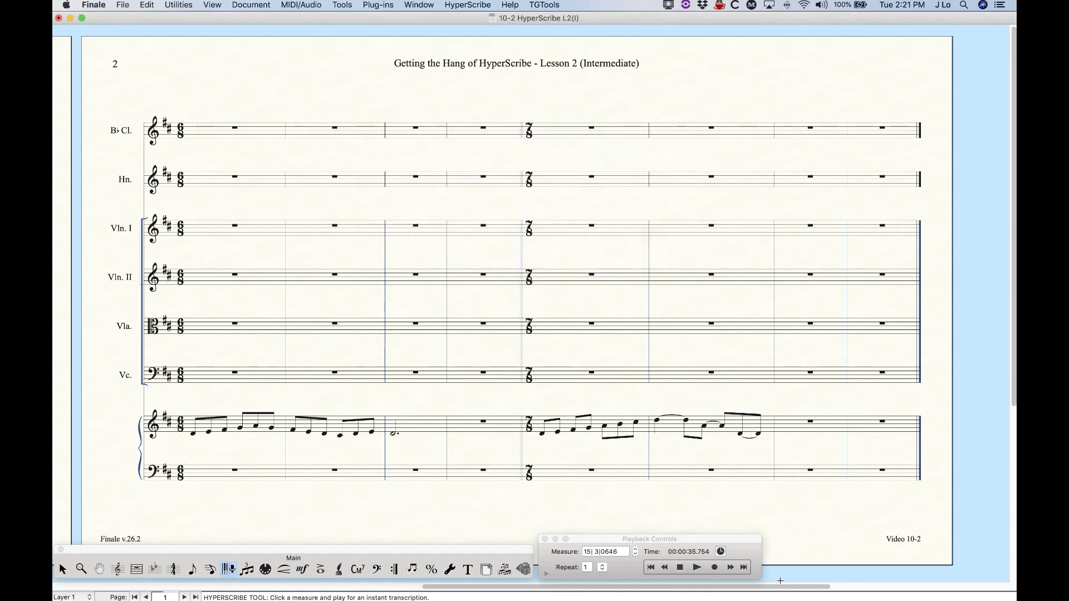
Step: Set the HyperScribe record mode to Split into Two Staves with a fixed split point at MIDI note 57
drag(786, 588, 425, 588)
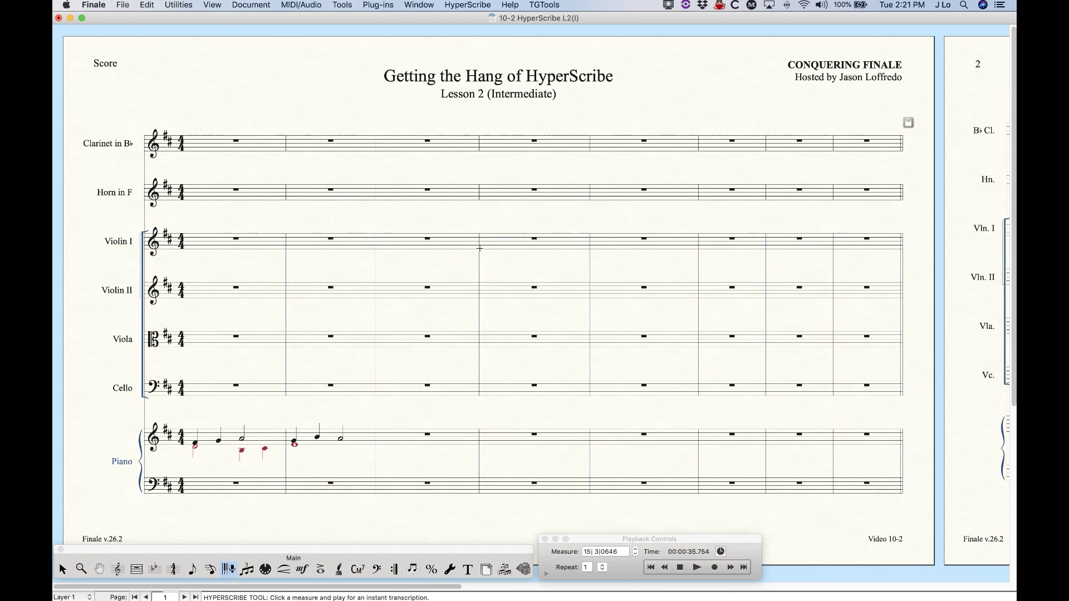
click(471, 4)
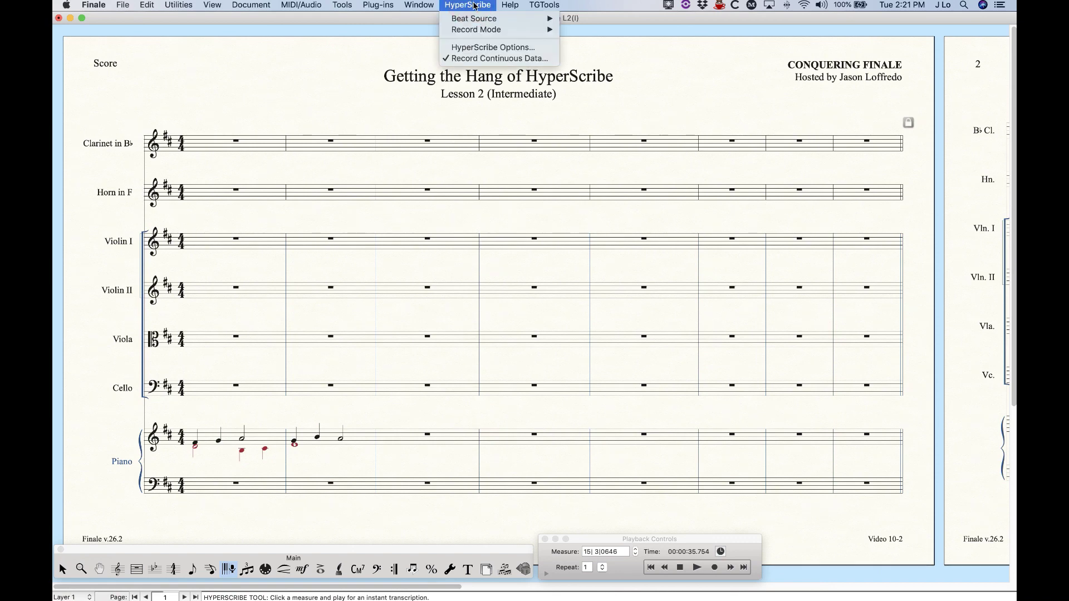
mouse_move(476, 32)
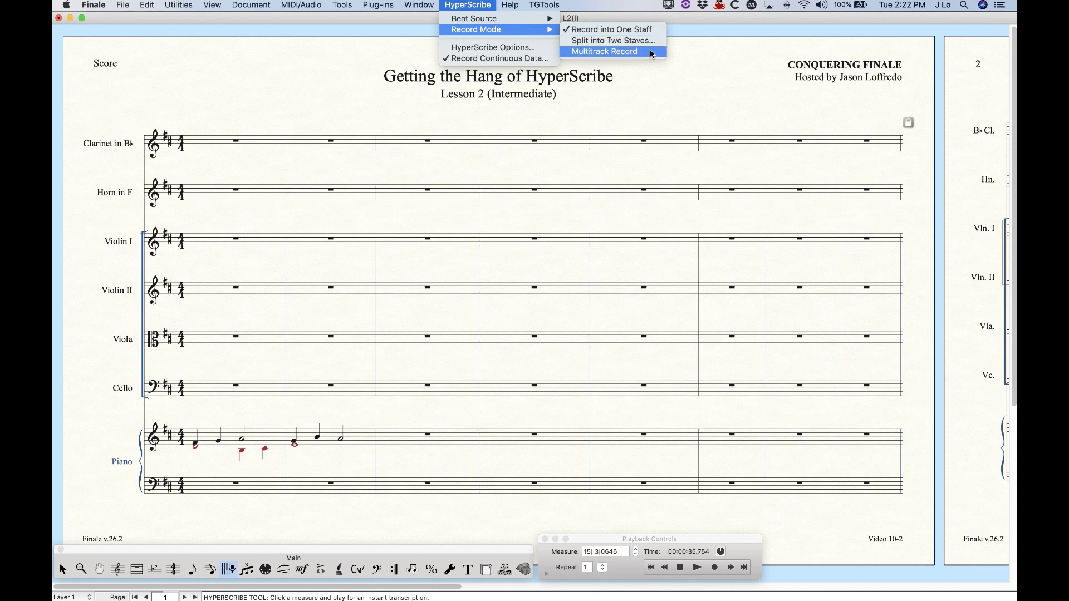
click(598, 41)
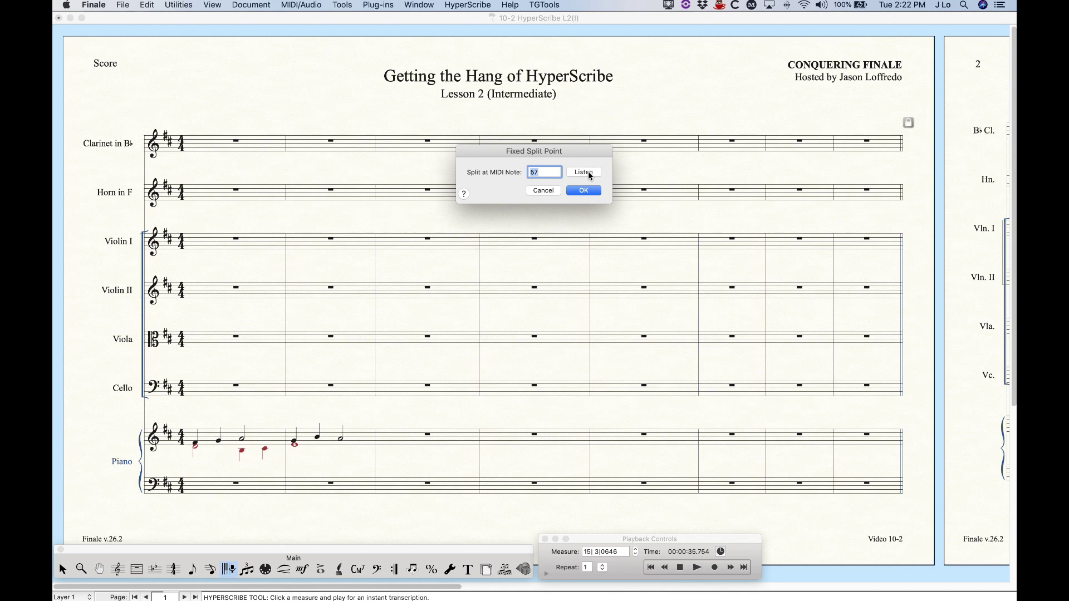
click(539, 172)
drag(539, 172, 521, 170)
text(60)
click(583, 172)
click(584, 191)
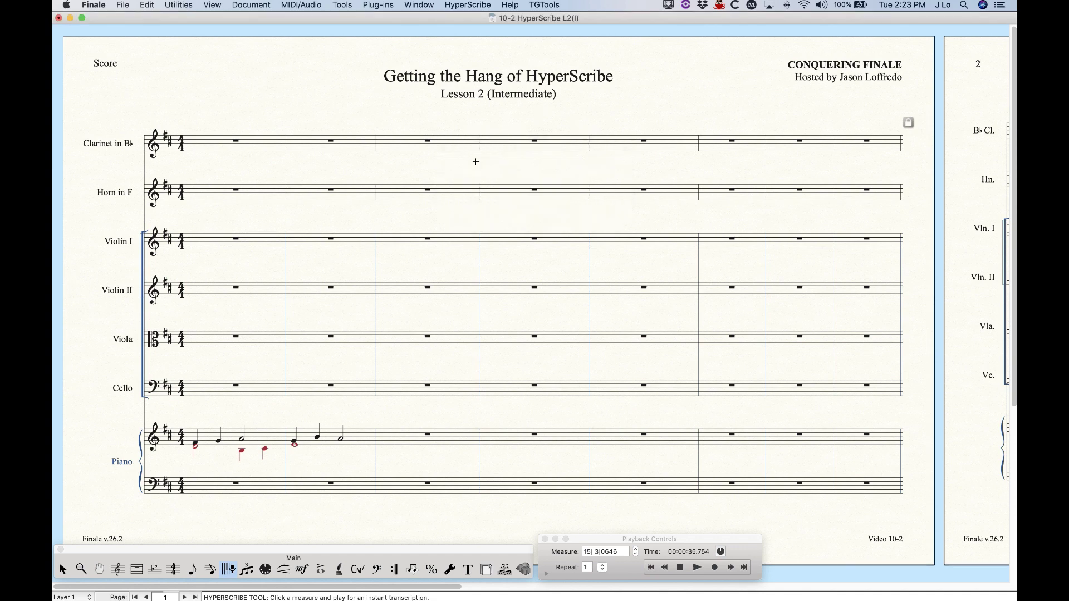
click(467, 4)
mouse_move(477, 31)
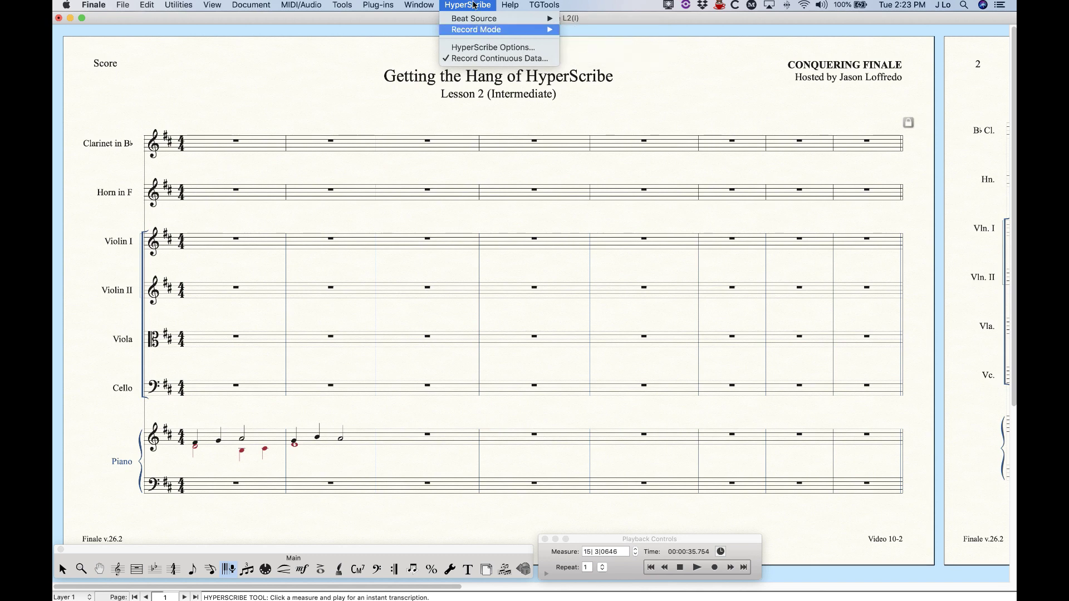
click(477, 167)
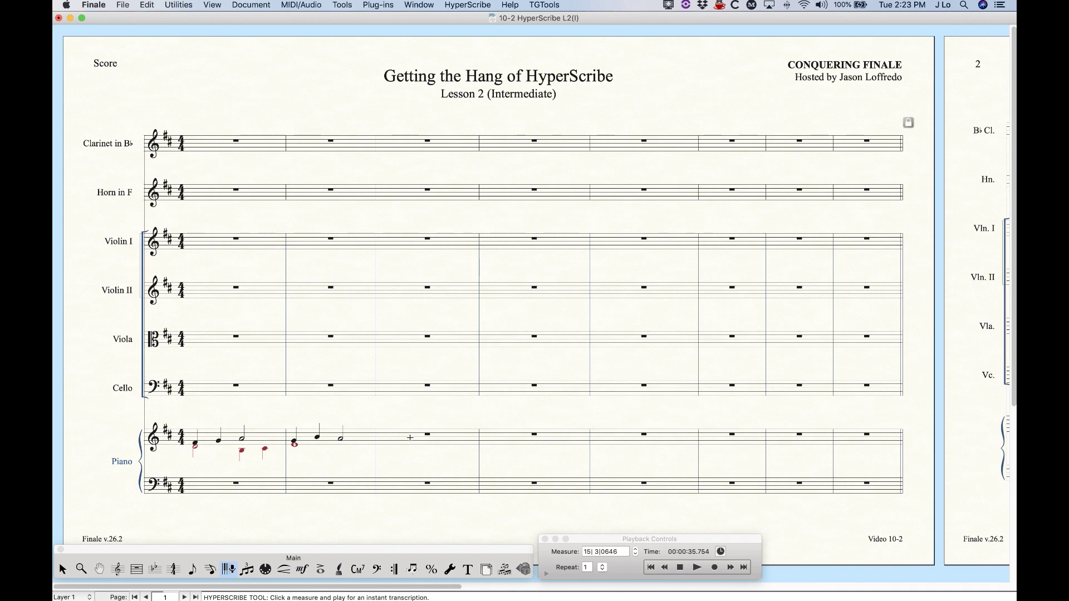
Step: Record chords over a bass line across both piano staves in measures 3 to 6
click(414, 486)
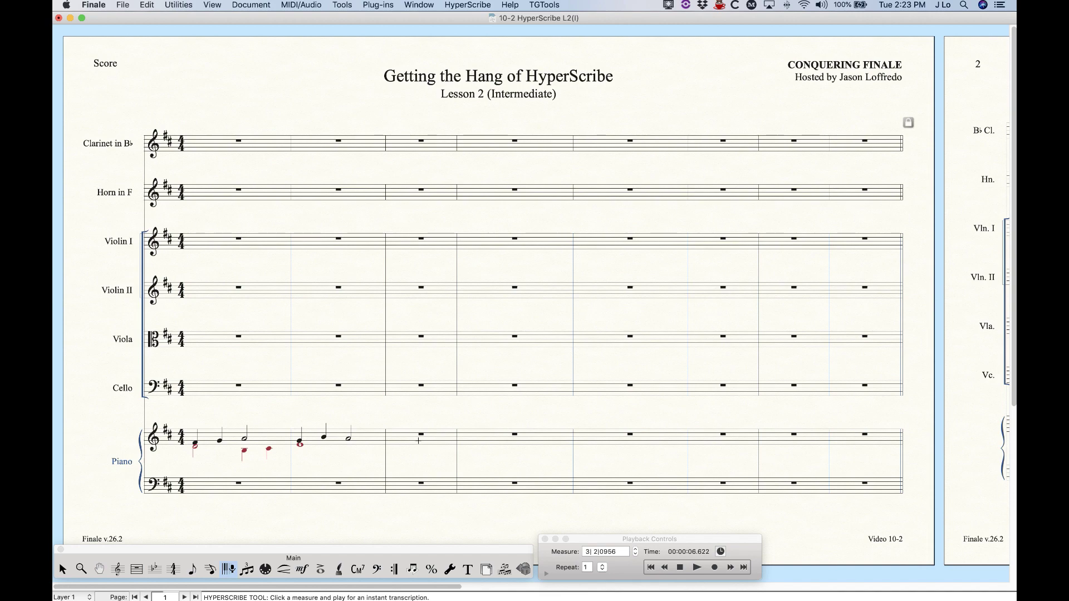
click(415, 440)
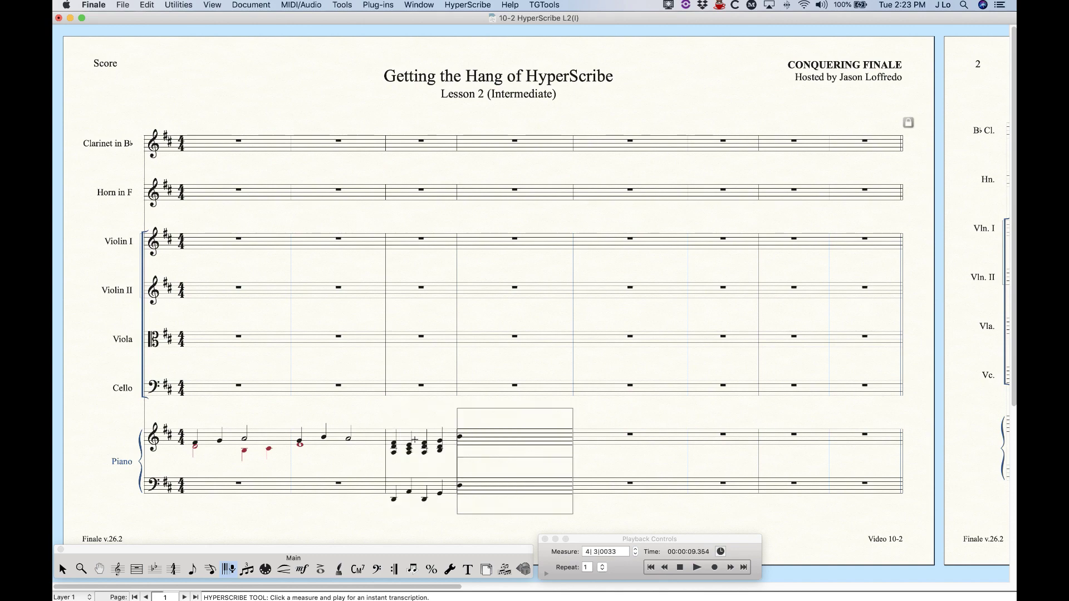
click(534, 357)
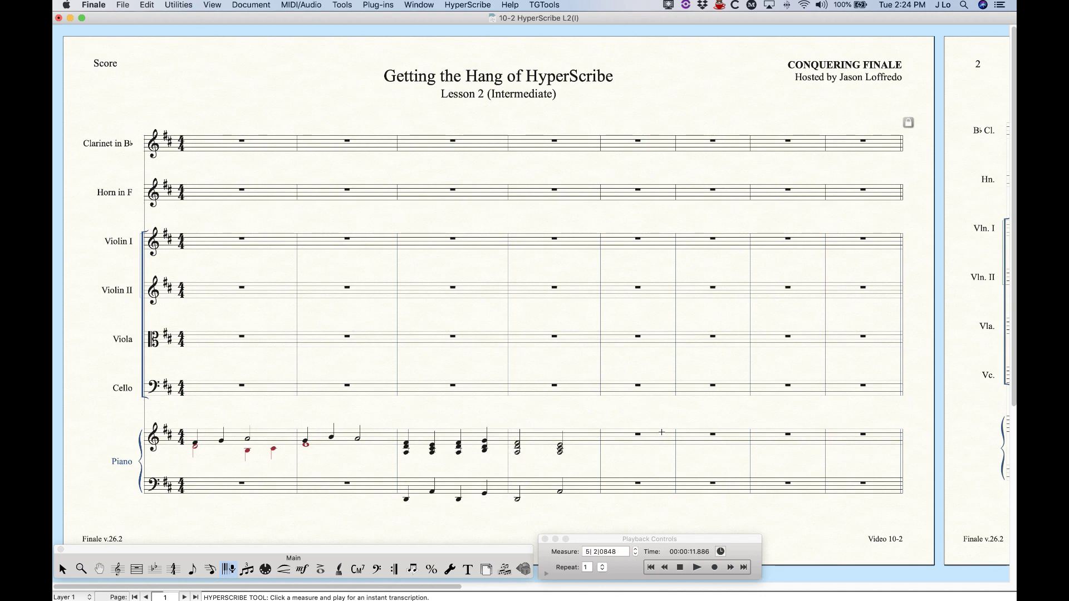
click(618, 440)
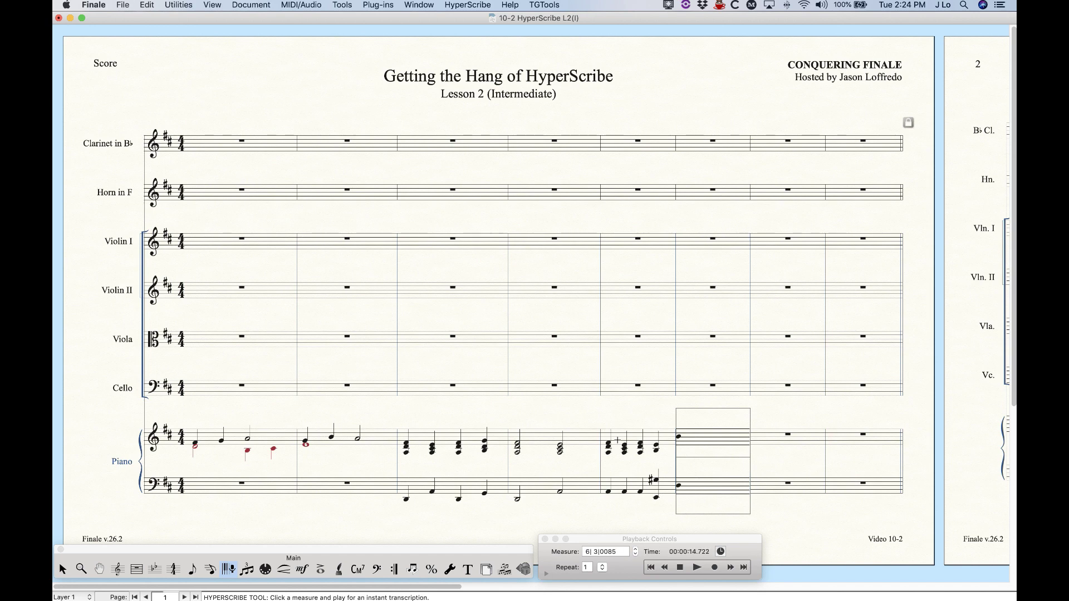
click(615, 354)
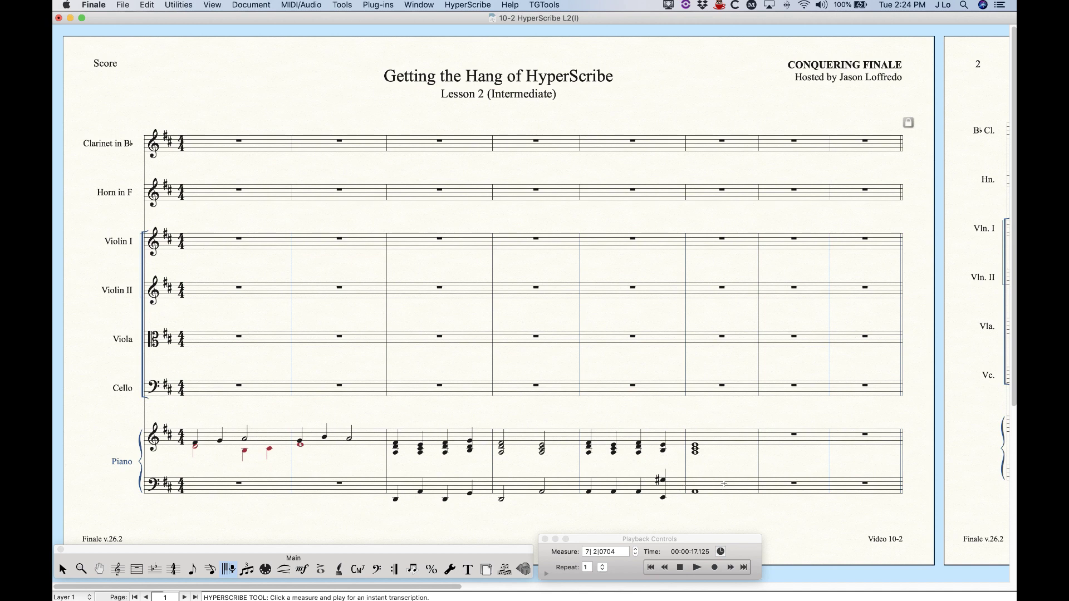
Step: Clear the recorded music from measures 3 to 6 in both piano staves
key(Escape)
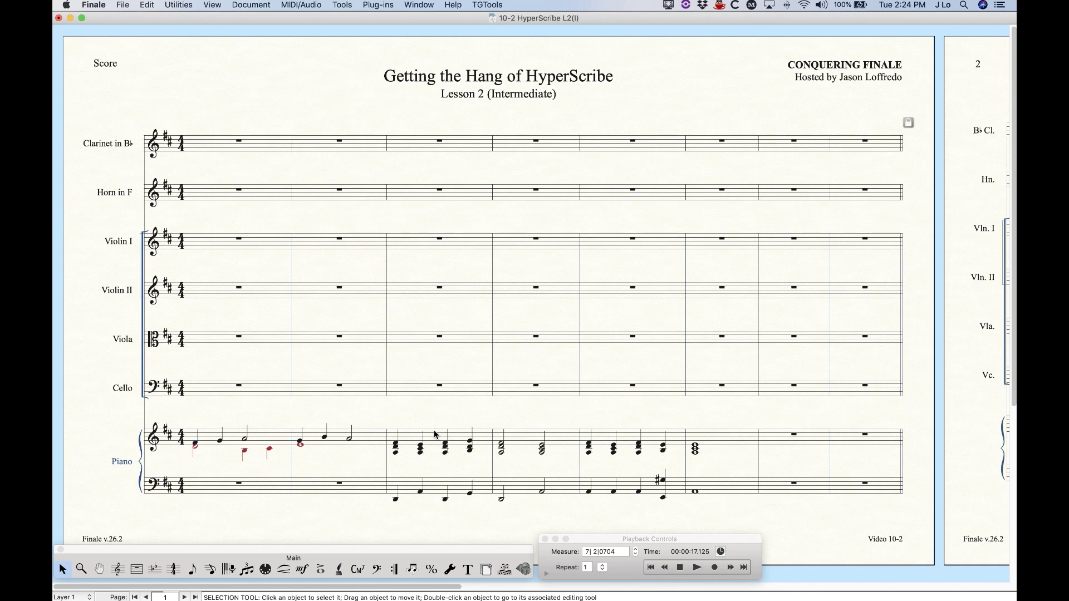
click(714, 490)
shift+click(472, 444)
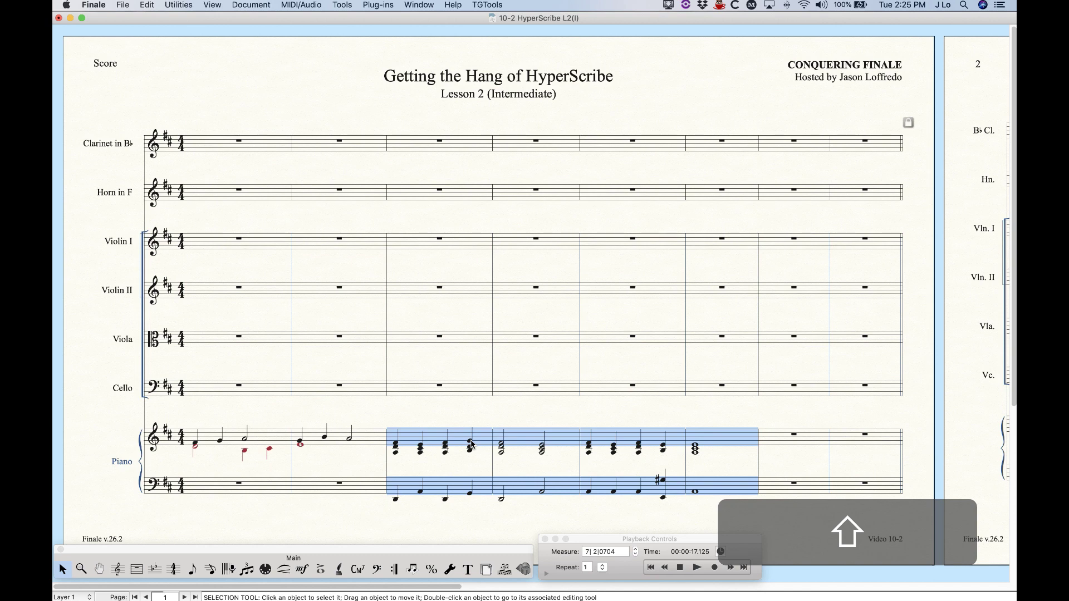
key(BackSpace)
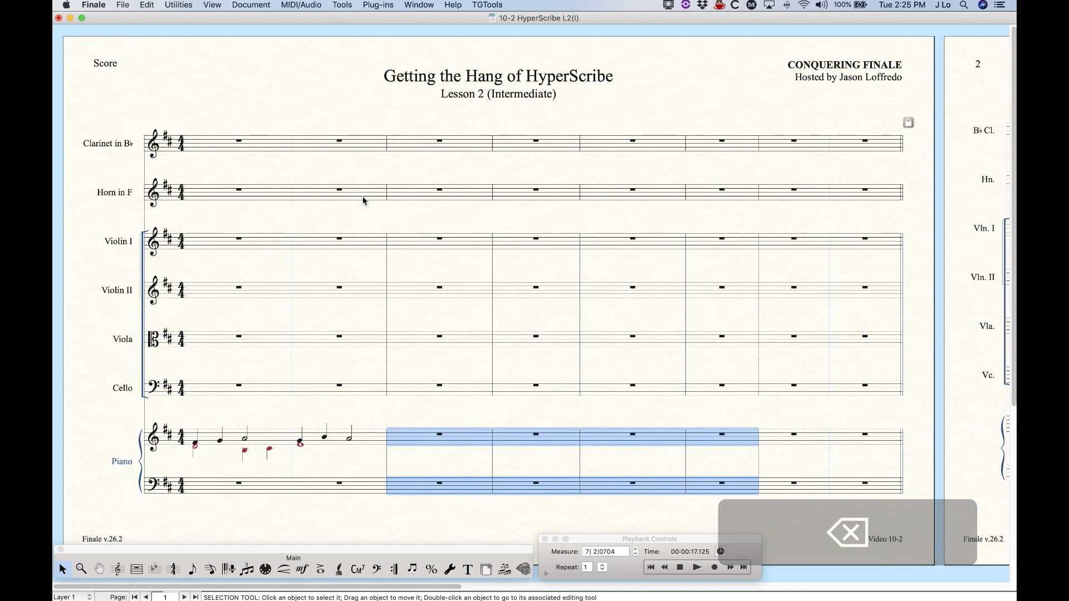
click(371, 123)
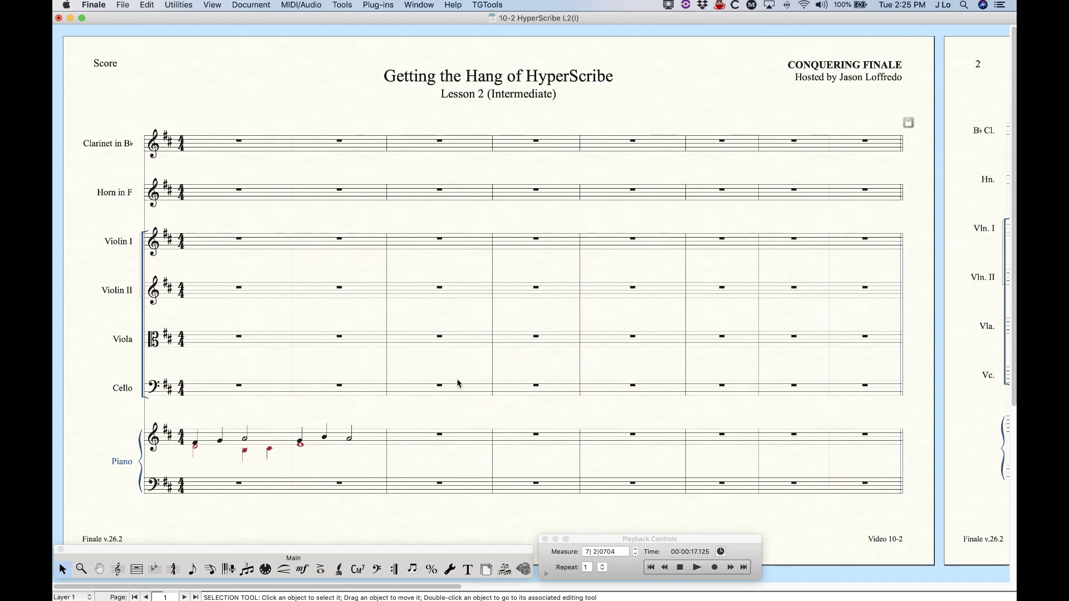
Step: Redefine the fixed split point for Split into Two Staves by having HyperScribe listen for a played MIDI note
click(226, 570)
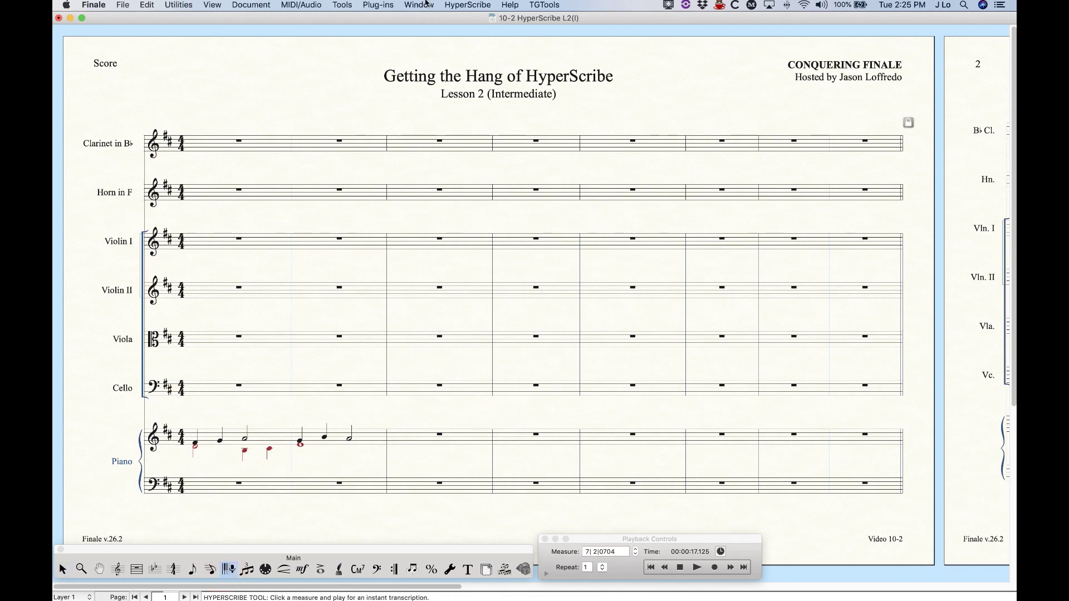
click(470, 5)
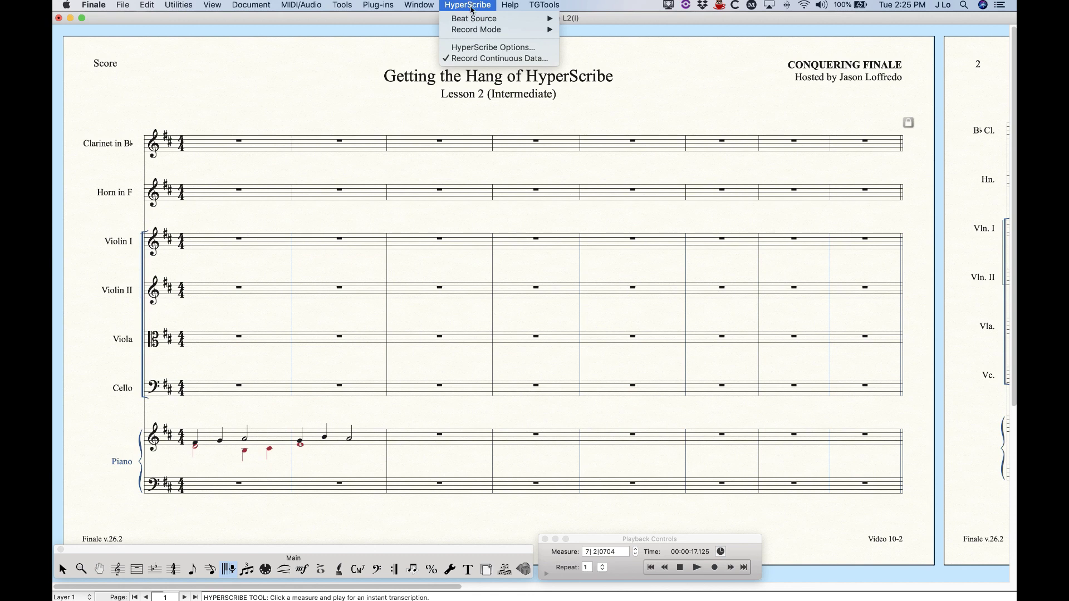
mouse_move(476, 29)
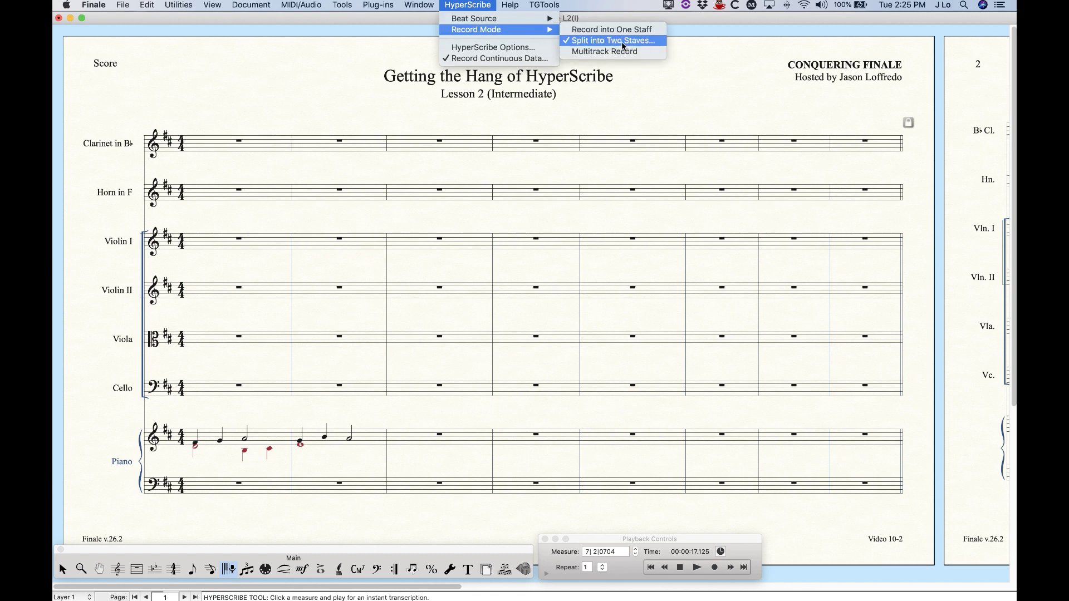
click(629, 41)
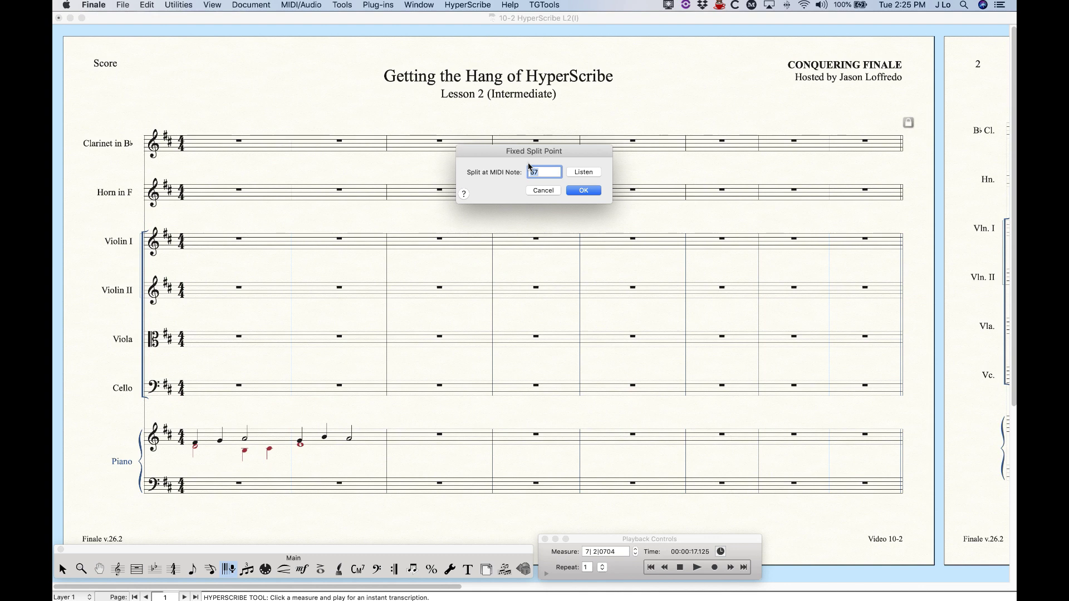
click(590, 173)
click(583, 192)
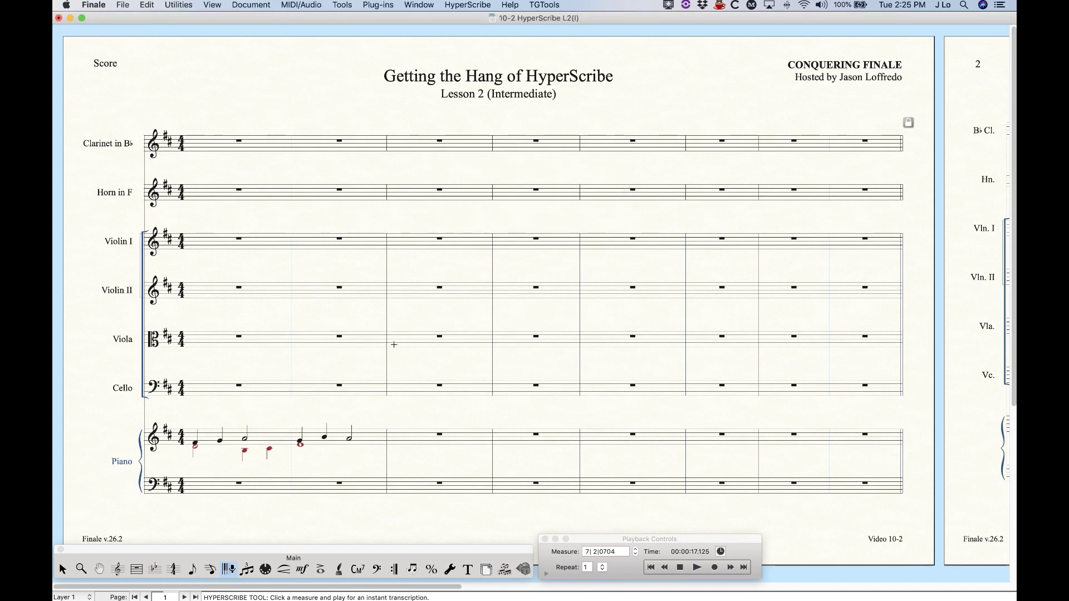
Step: Record a two-measure octave melody of quarters and halves into the viola and cello staves in measures 3 and 4
click(445, 339)
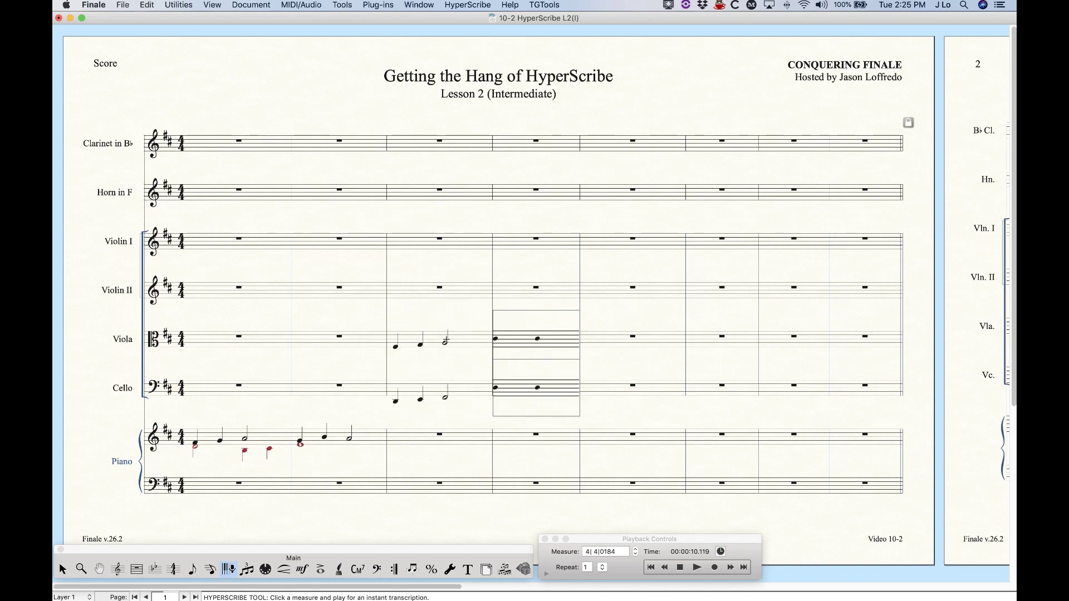
click(603, 447)
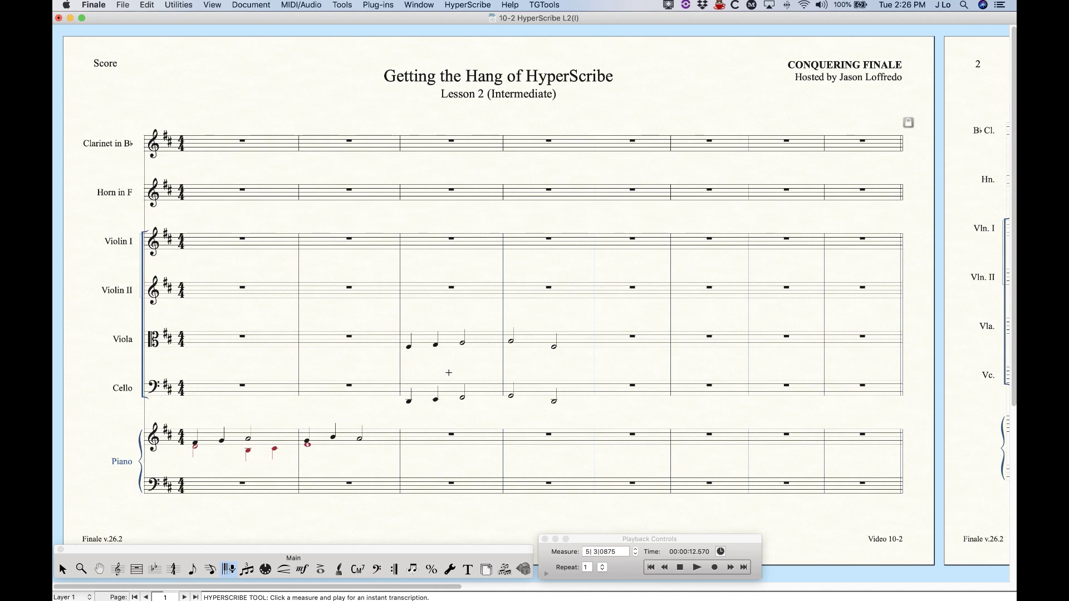
click(468, 5)
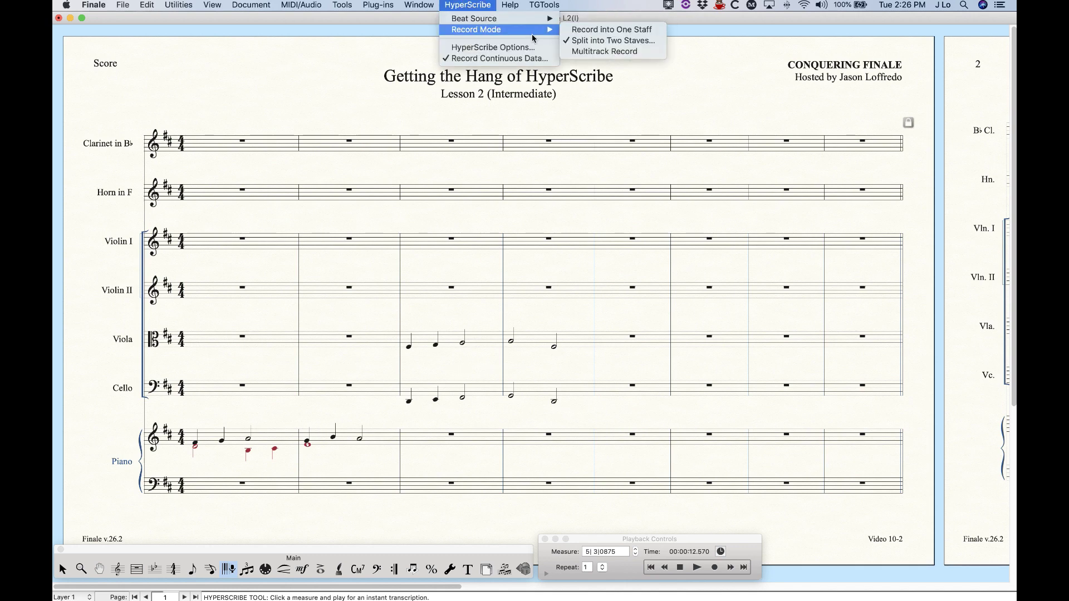
click(563, 282)
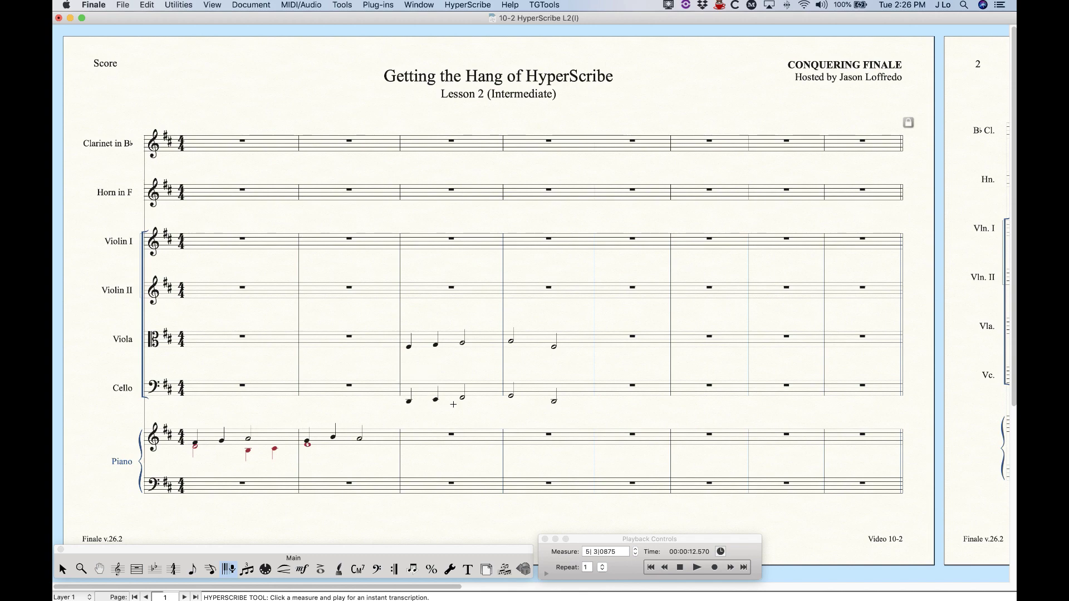
Step: Clear the recorded melody from measures 3 and 4 of the viola and cello staves
key(Escape)
click(537, 386)
shift+click(452, 343)
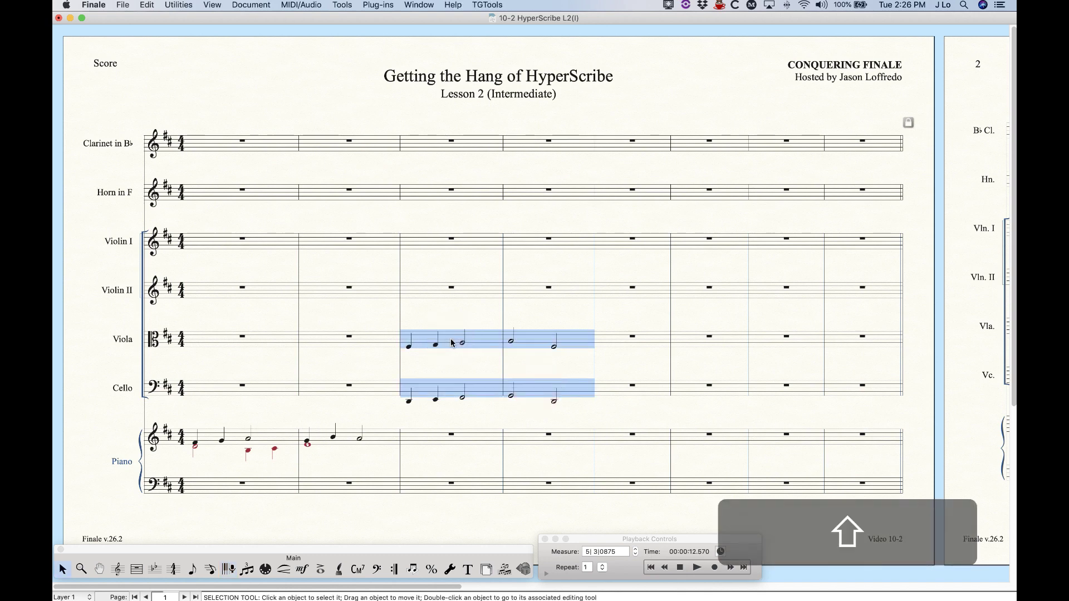
key(BackSpace)
click(446, 273)
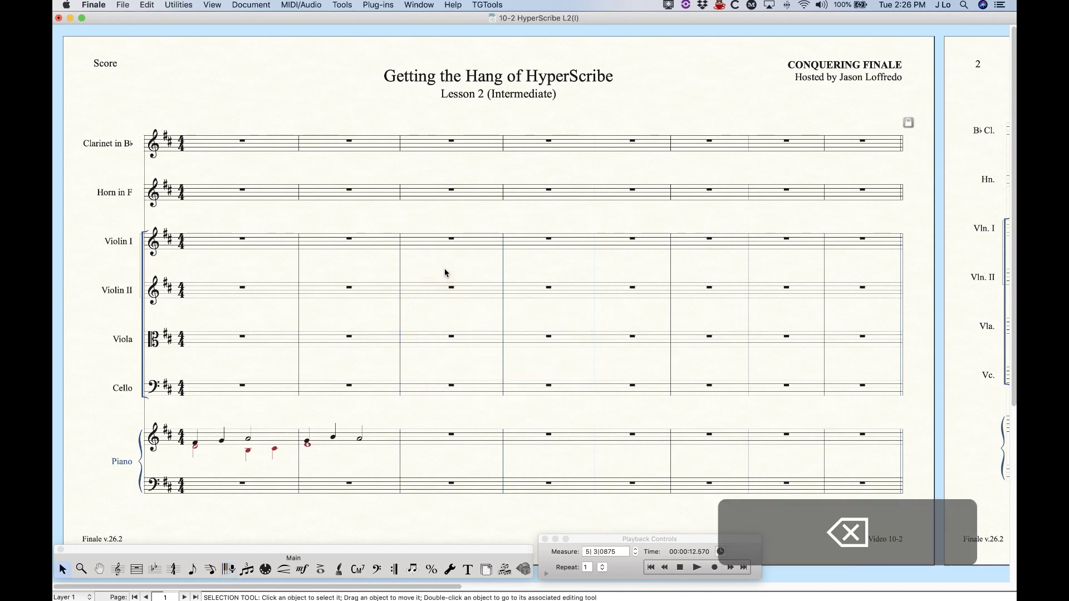
Step: Record a two-measure octave melody into the clarinet and horn staves in measures 3 and 4, and turn off Display in Concert Pitch
click(229, 569)
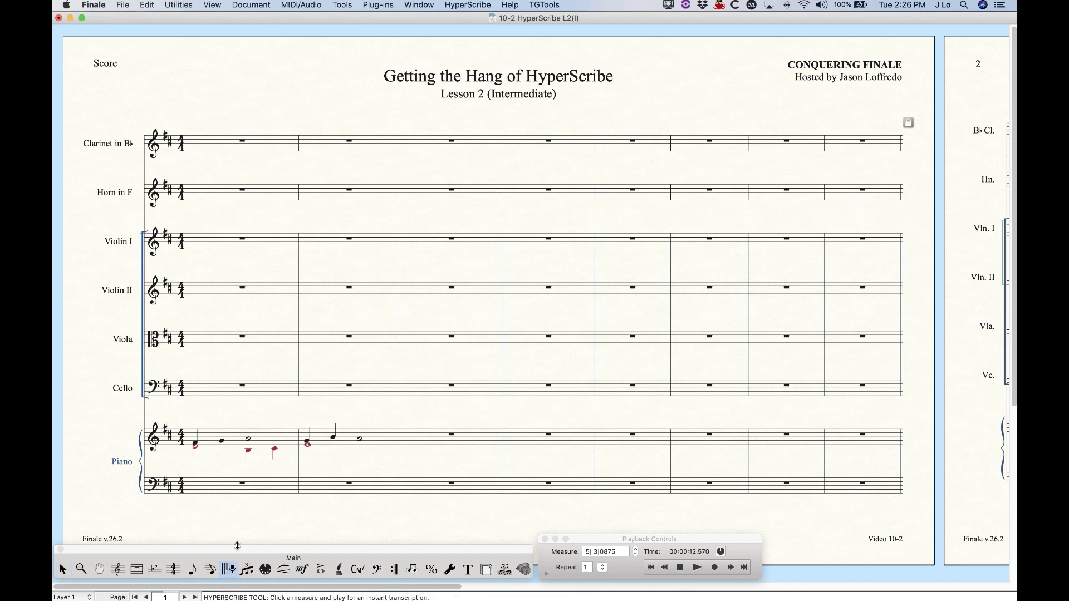
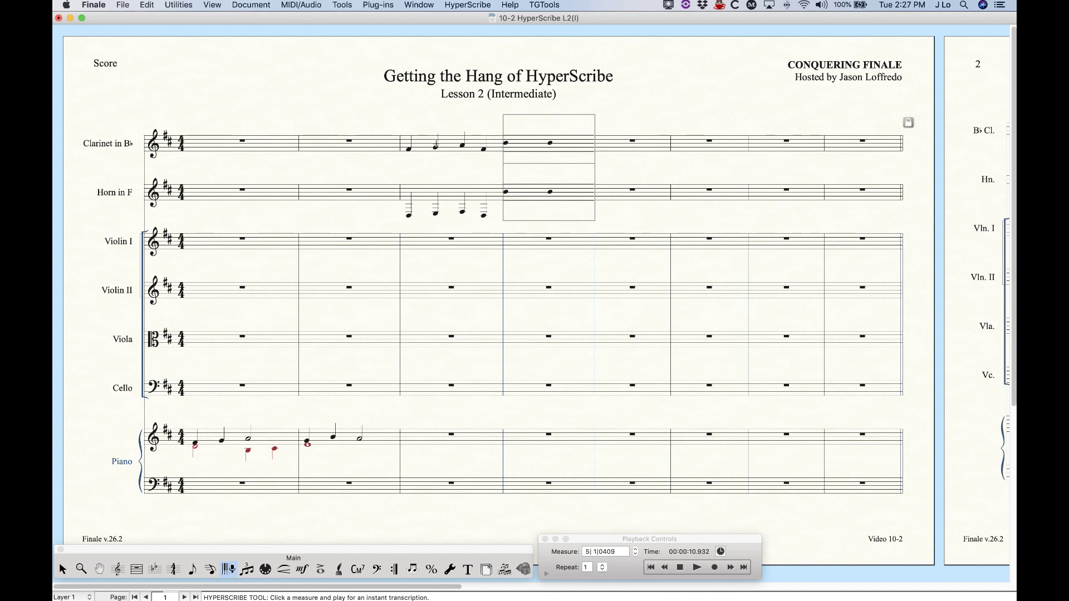
click(417, 129)
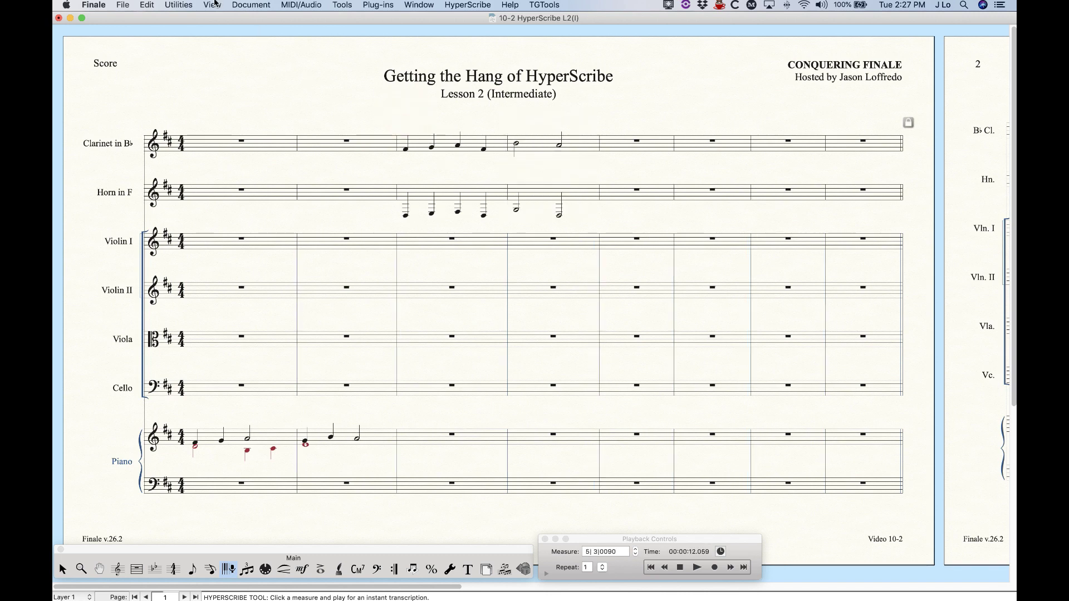
click(262, 5)
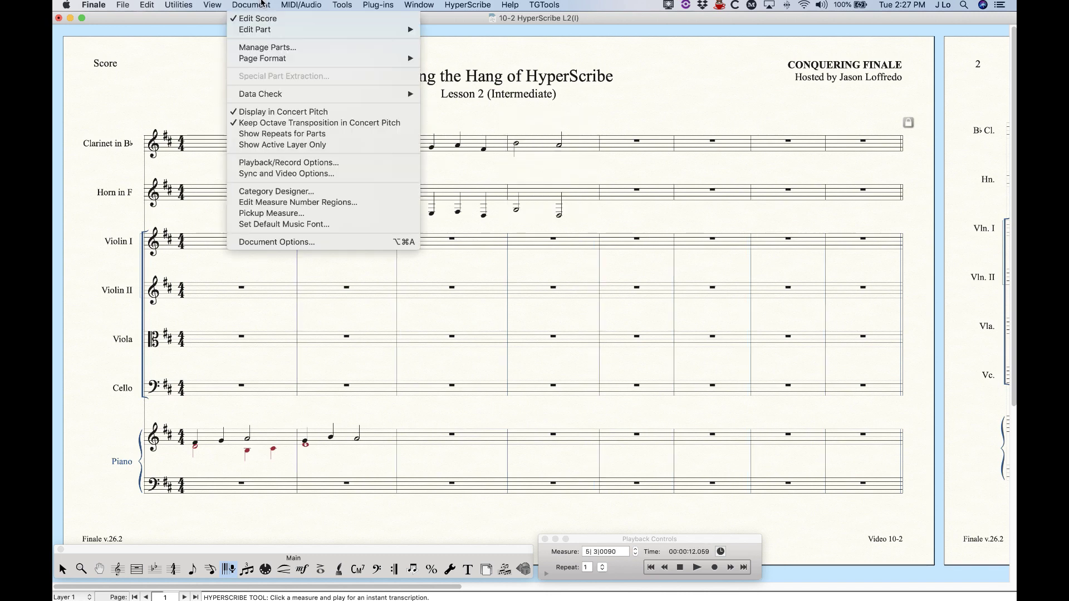
click(287, 112)
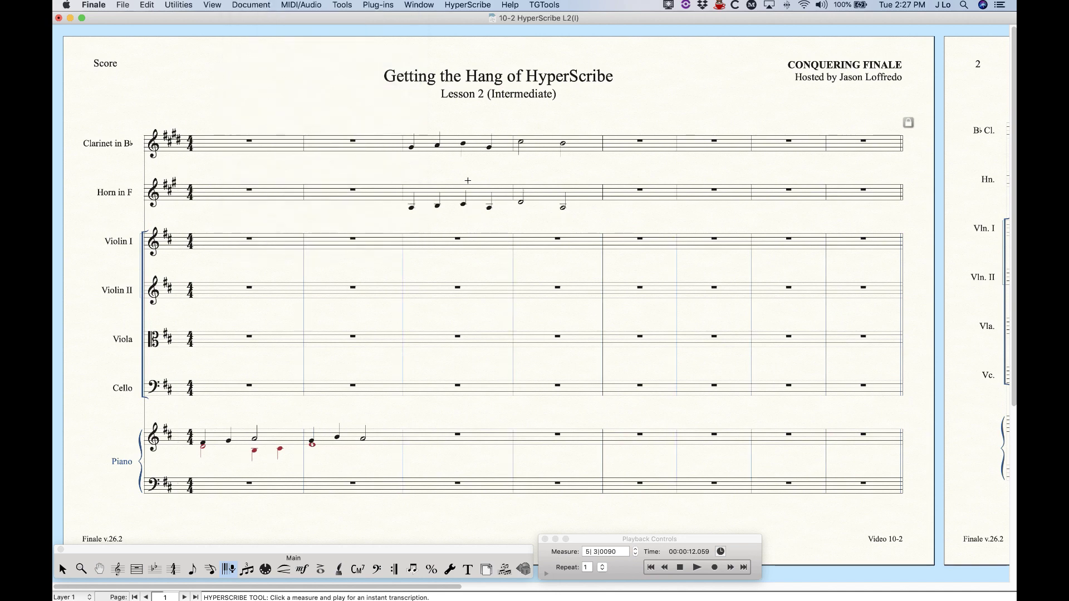
Step: Clear the recorded melody from measures 3 and 4 of the clarinet and horn staves
key(Escape)
click(471, 146)
shift+click(539, 193)
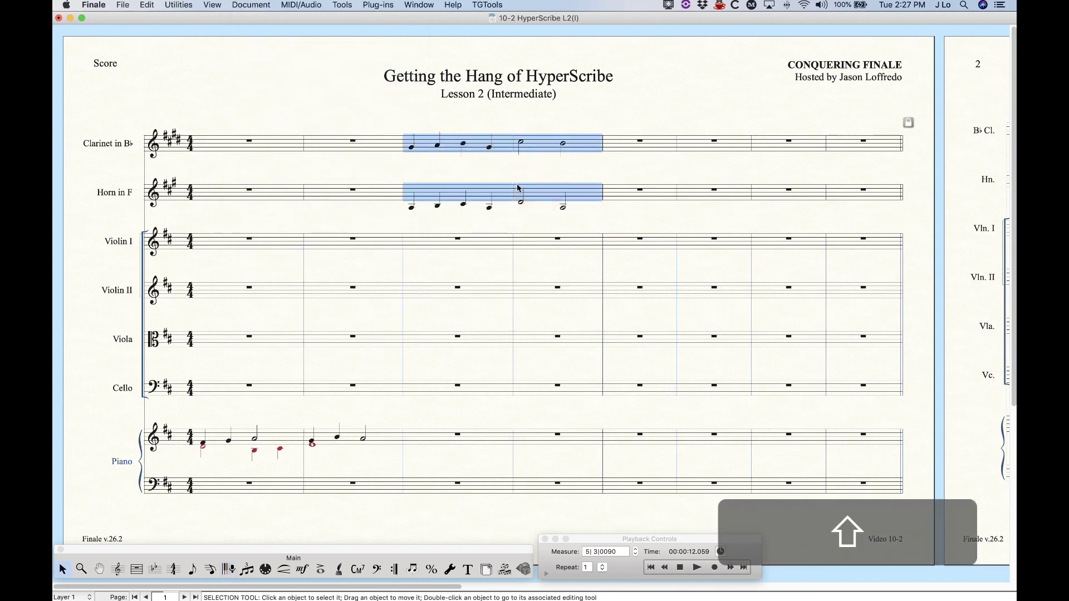
key(BackSpace)
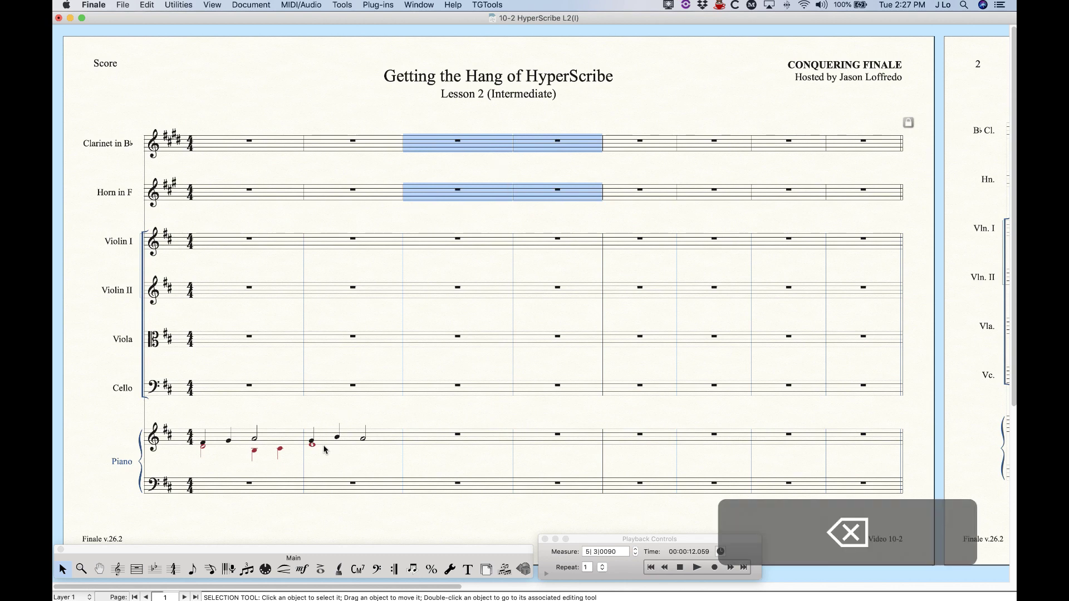
Step: Check measure 3 of the clarinet in Speedy Entry, and record a two-measure octave melody with HyperScribe into the transposed clarinet and horn staves
click(210, 569)
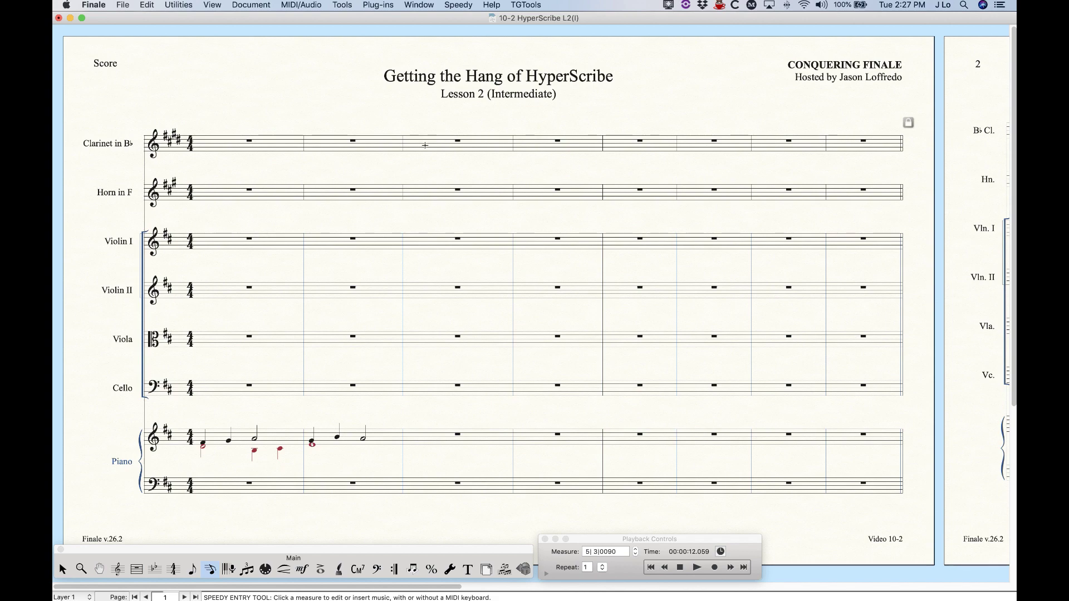
click(425, 146)
click(229, 569)
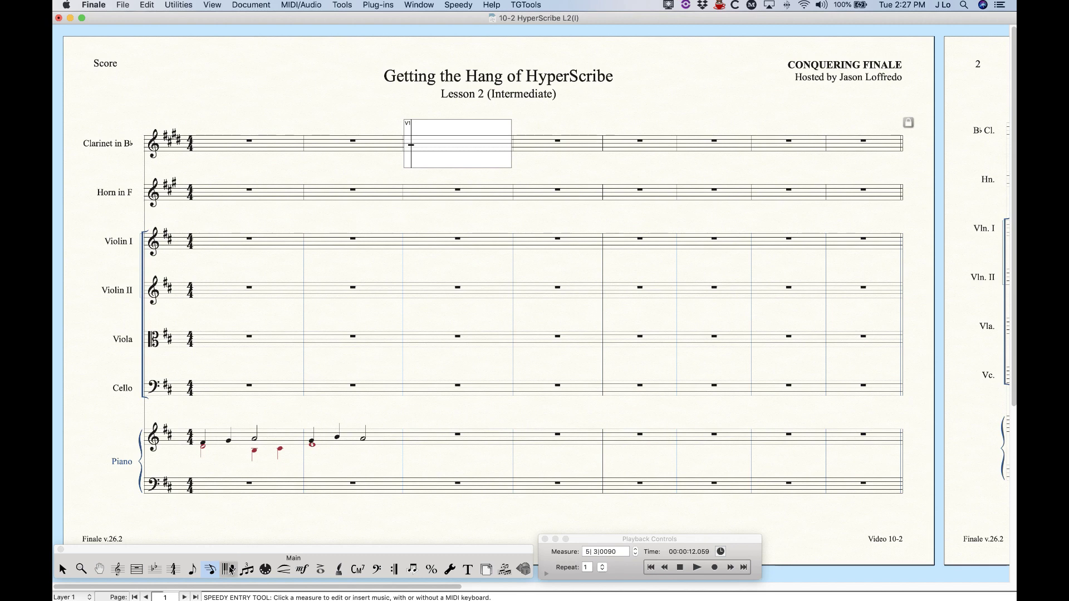
click(439, 143)
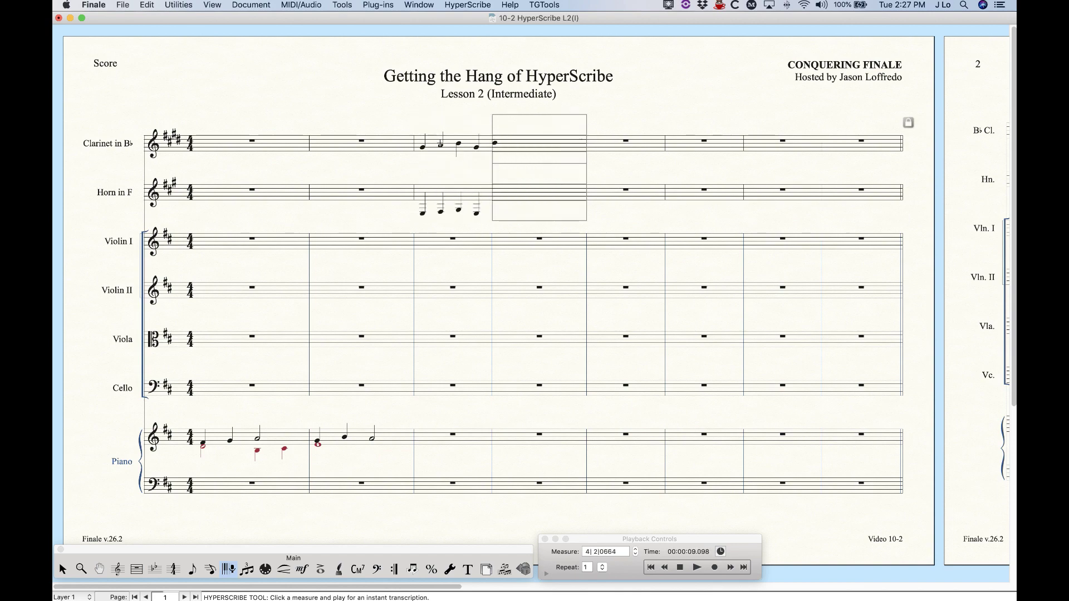
click(382, 101)
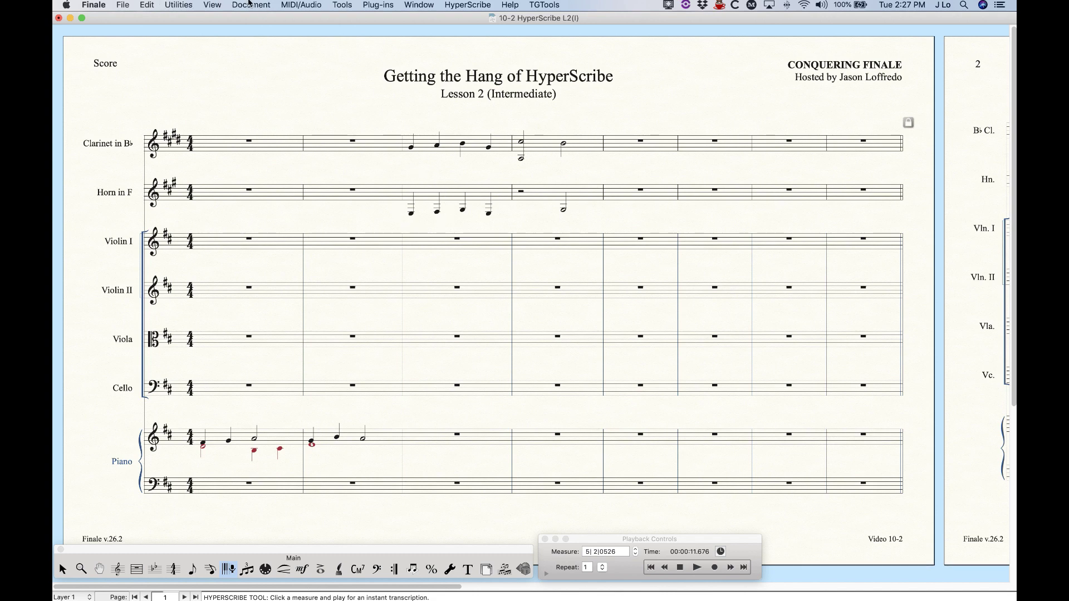
Step: Play back the clarinet and horn recording from measure 3 and stop playback after the melody
click(679, 568)
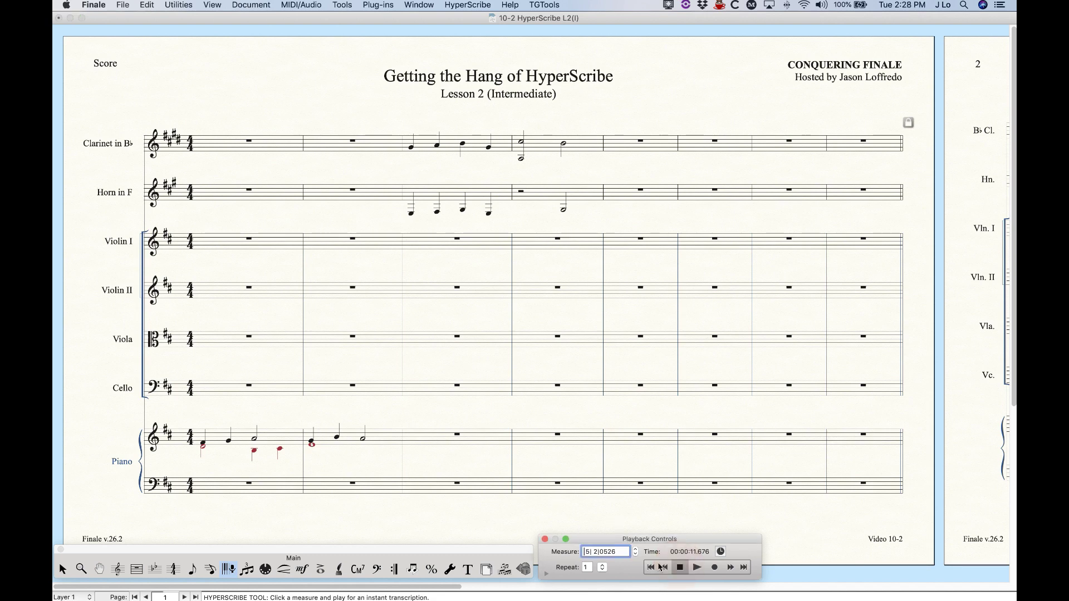
double_click(589, 551)
text(3)
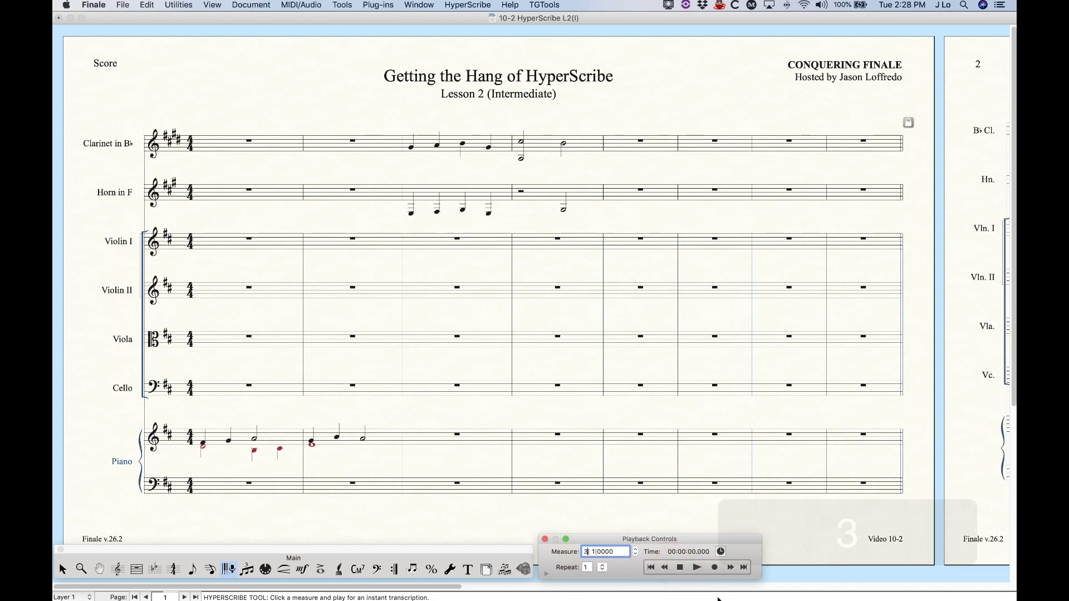
click(696, 568)
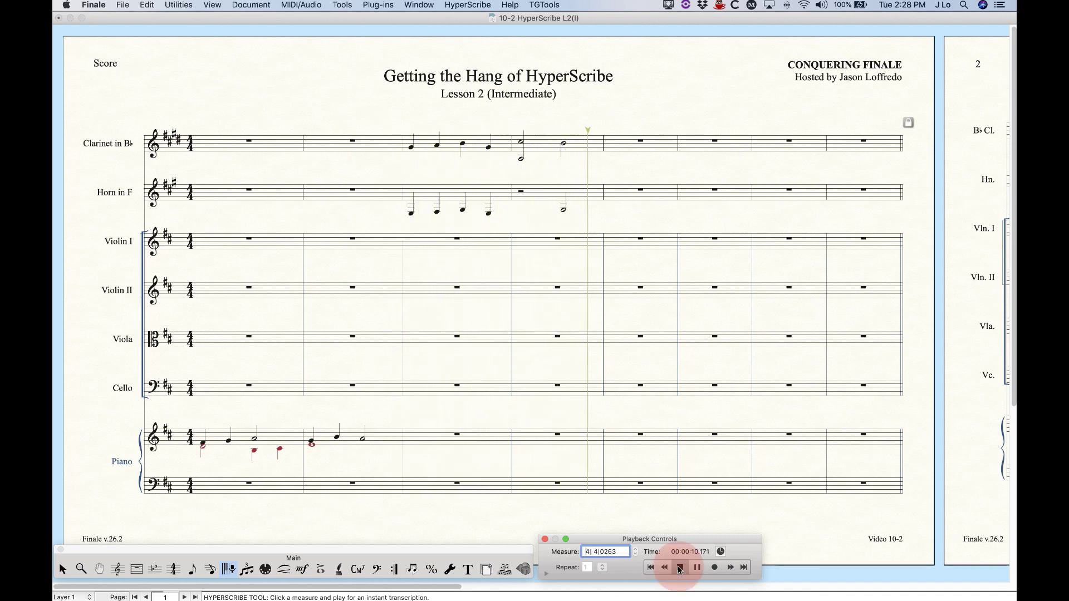
click(679, 568)
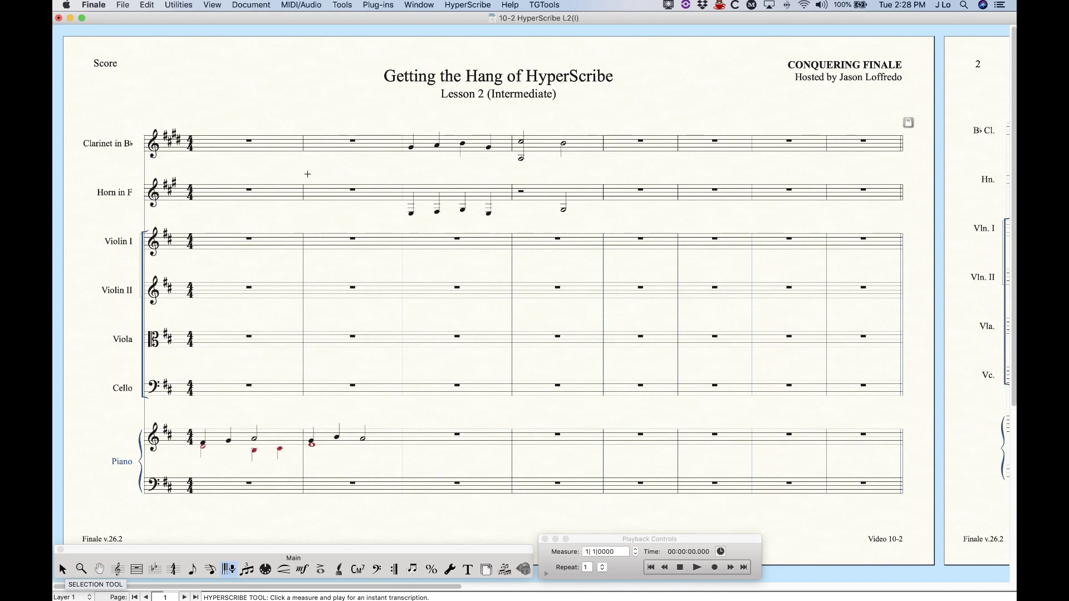
Step: Delete the notes in measures 3 and 4 of the clarinet and horn staves and deselect the region
click(63, 568)
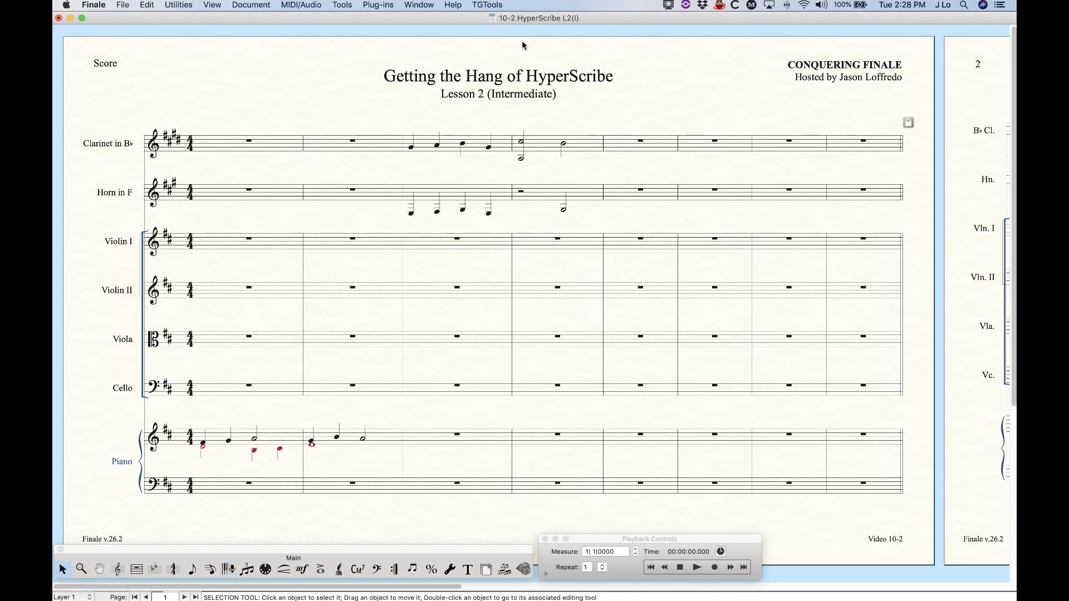
click(477, 144)
shift+click(564, 200)
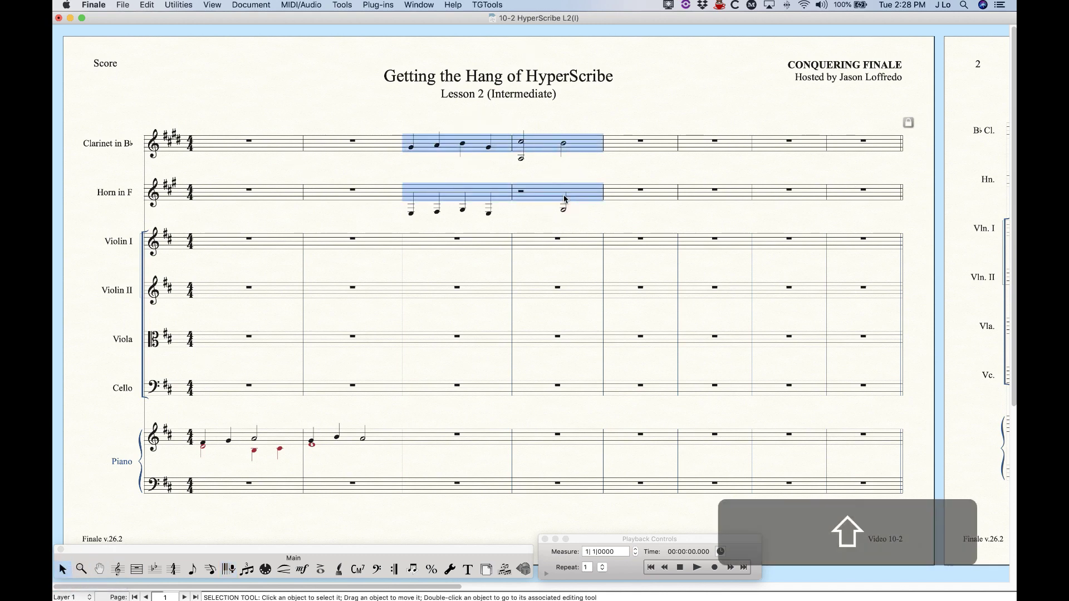
key(BackSpace)
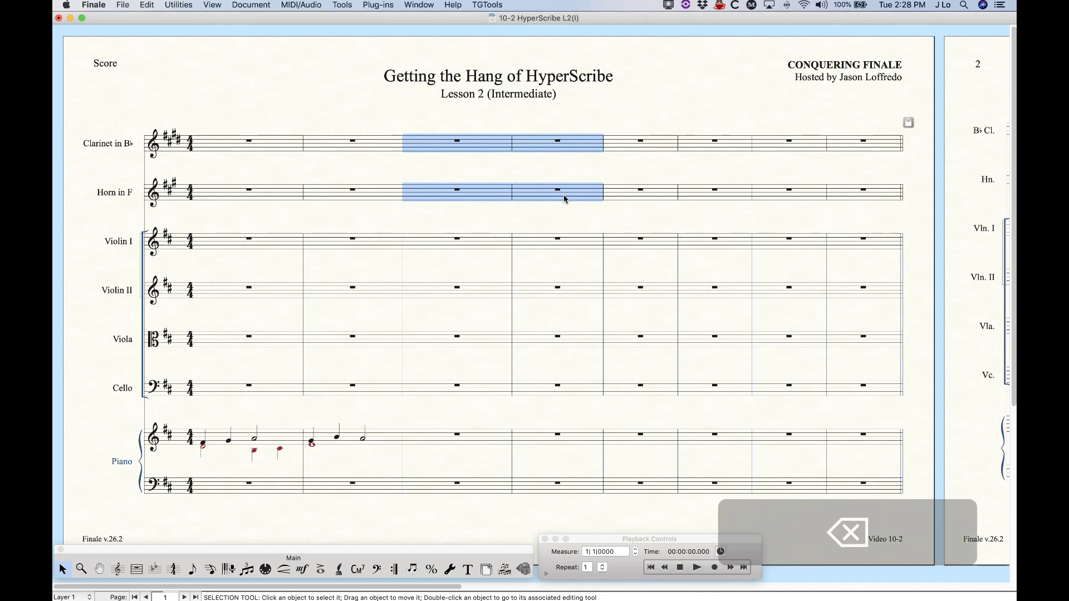
click(427, 131)
Step: Turn on Transpose MIDI On Input in the MIDI device setup
click(253, 4)
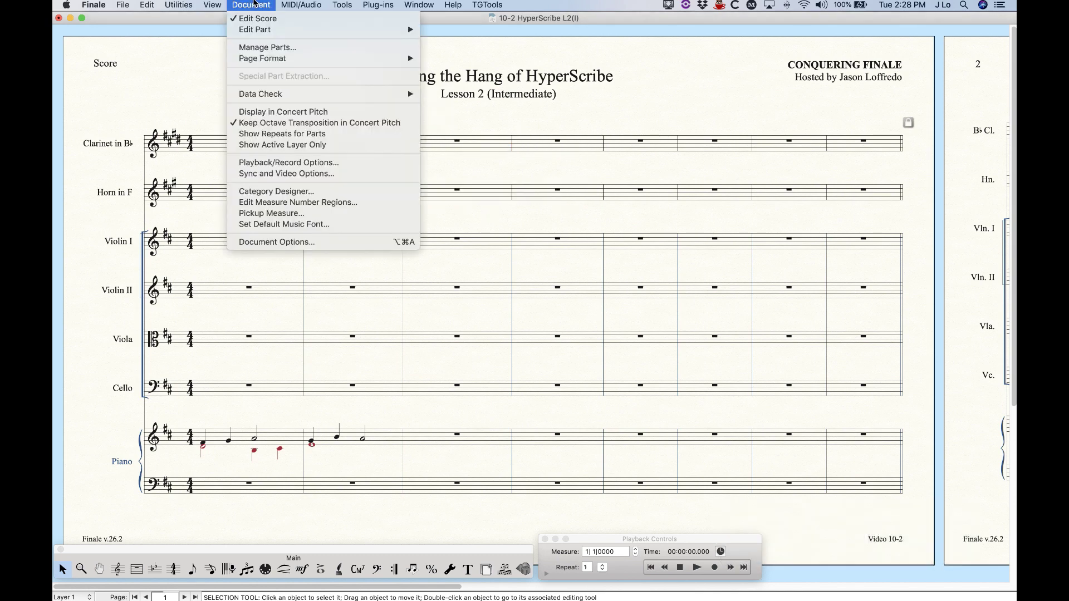
click(258, 19)
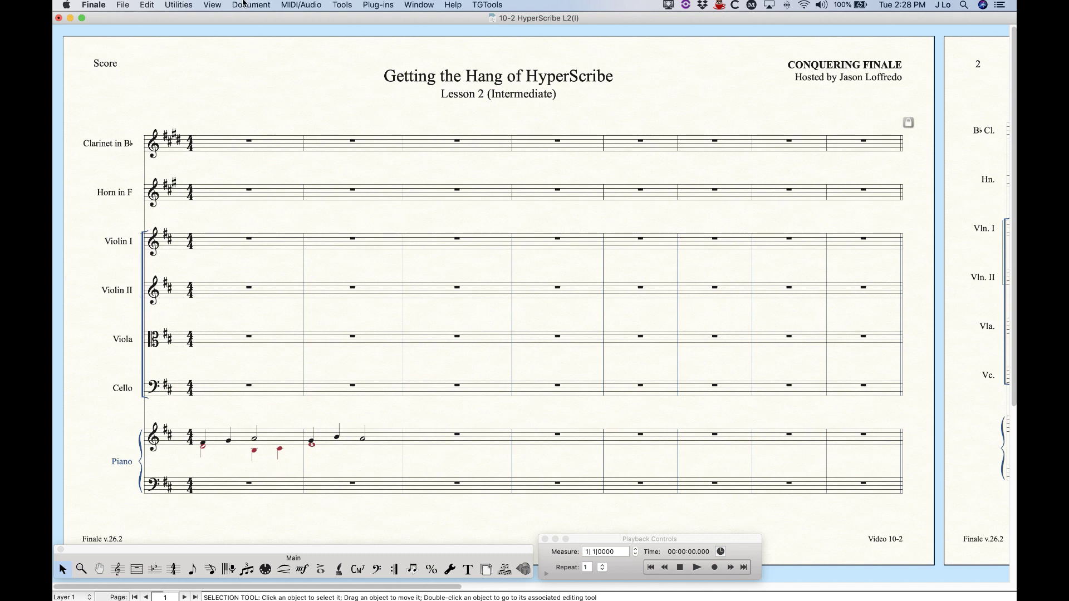
click(299, 3)
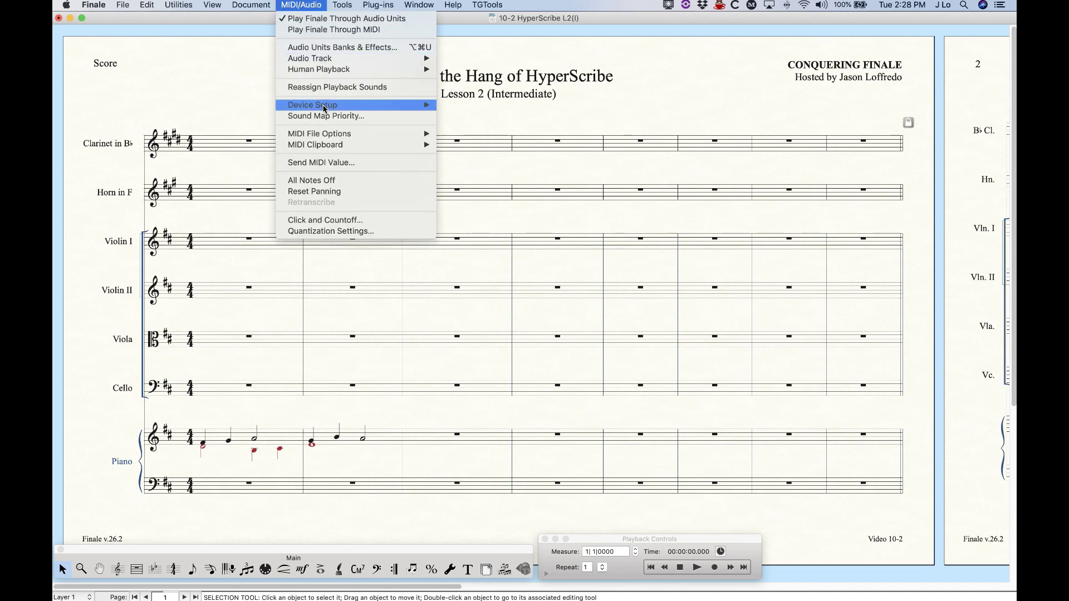
mouse_move(326, 110)
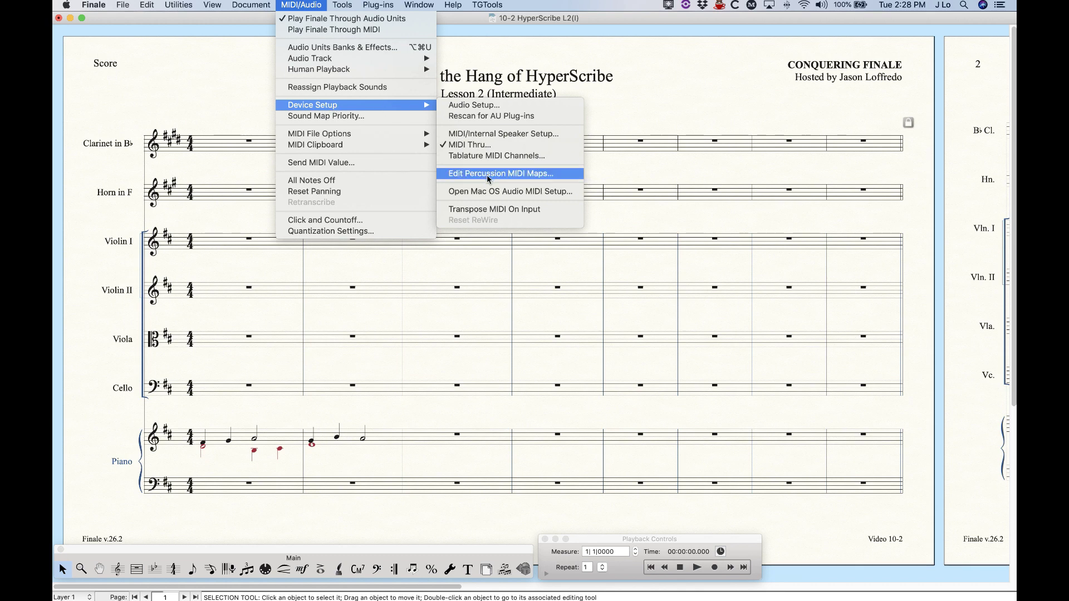
click(538, 210)
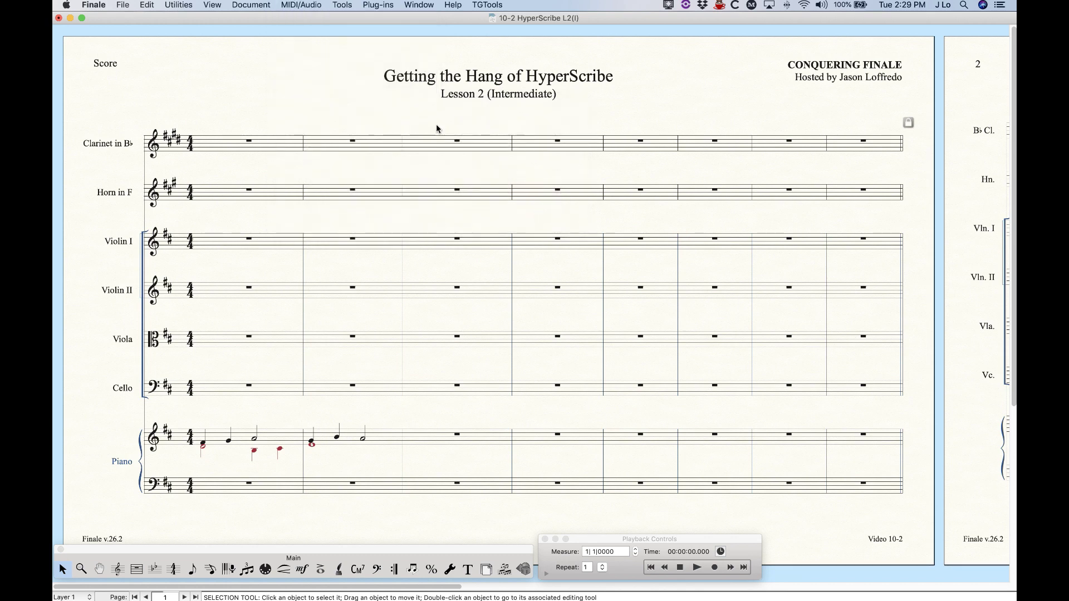
Step: Try out measure 3 of the clarinet in Speedy Entry, and re-record the octave melody into the clarinet and horn staves with HyperScribe
click(210, 569)
click(458, 145)
click(399, 102)
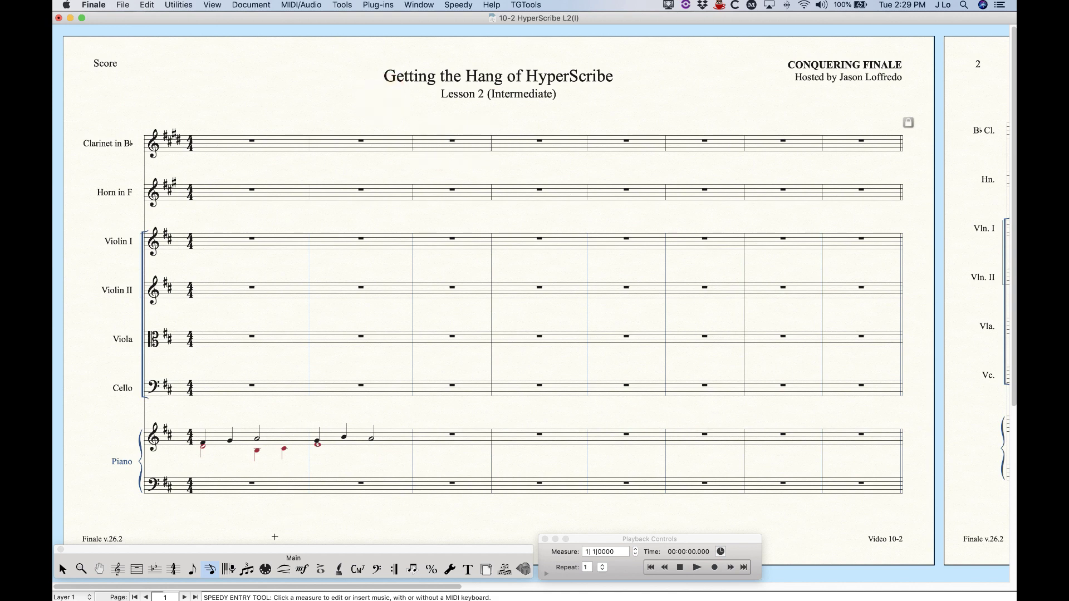
click(227, 575)
click(444, 149)
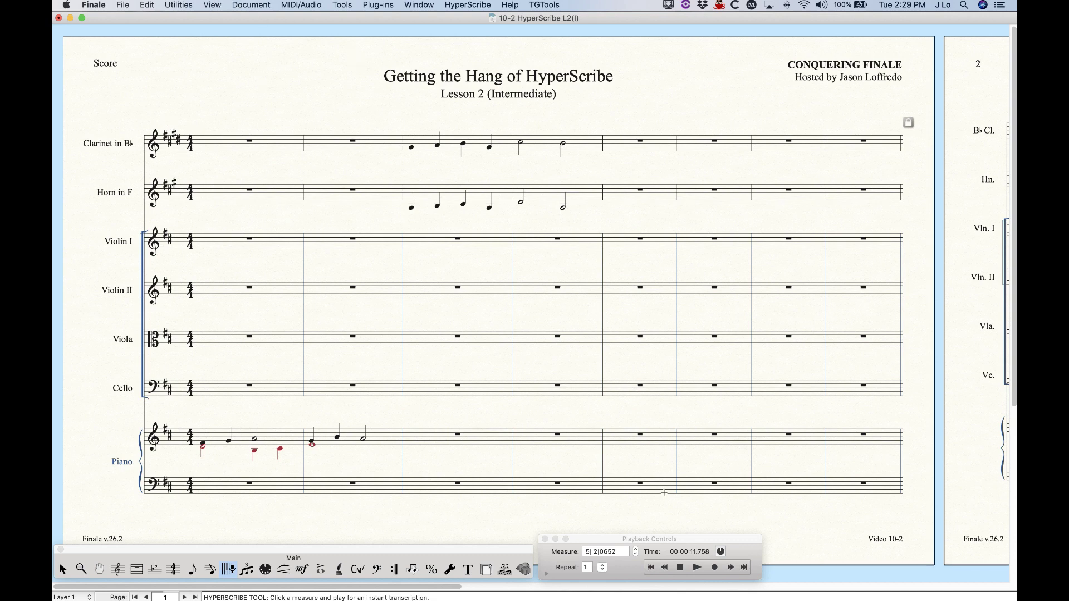
Step: Play back the newly recorded clarinet and horn melody and stop playback
click(680, 567)
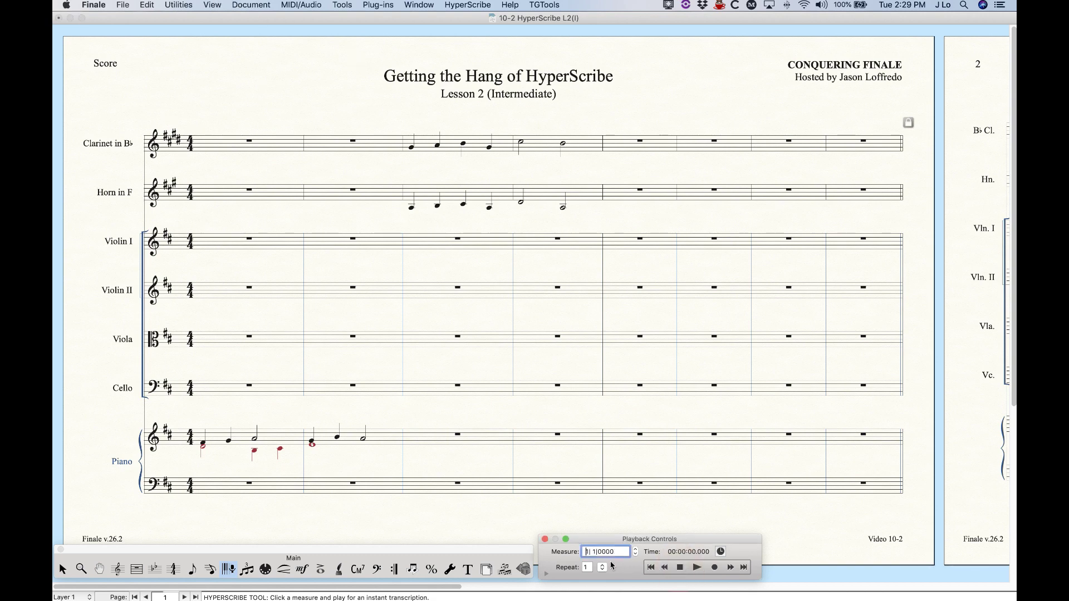
click(697, 567)
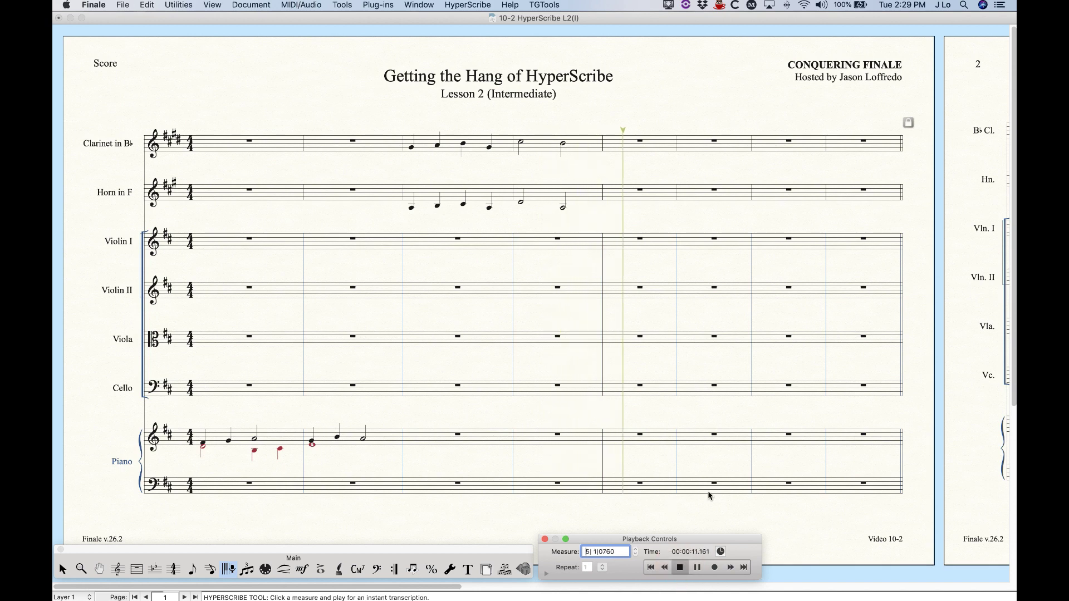
click(685, 564)
Step: Turn off Transpose MIDI On Input and turn on Display in Concert Pitch for the score
click(301, 5)
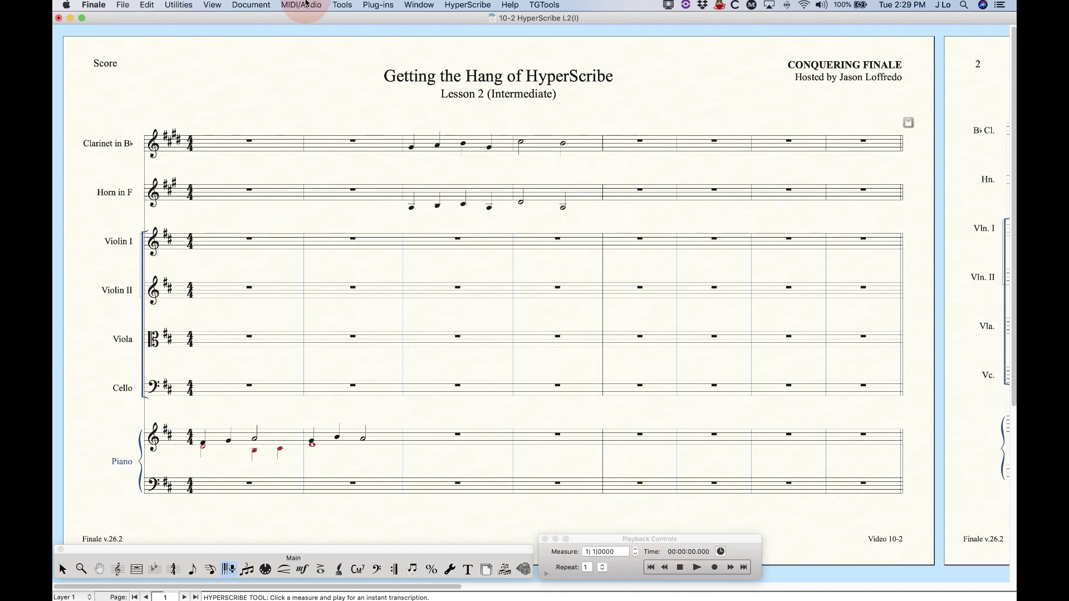
mouse_move(322, 107)
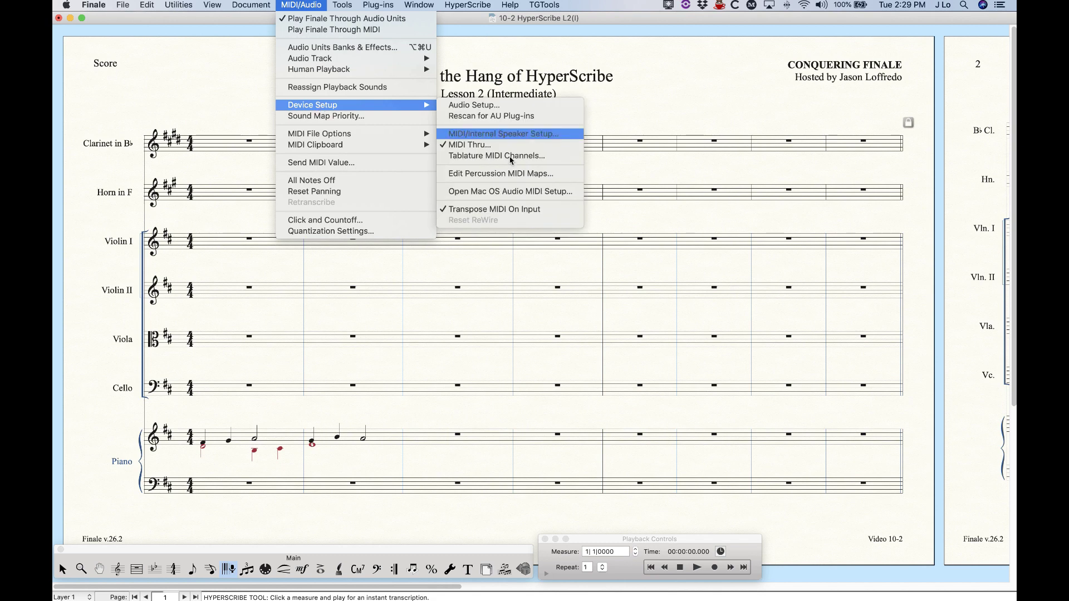
click(514, 212)
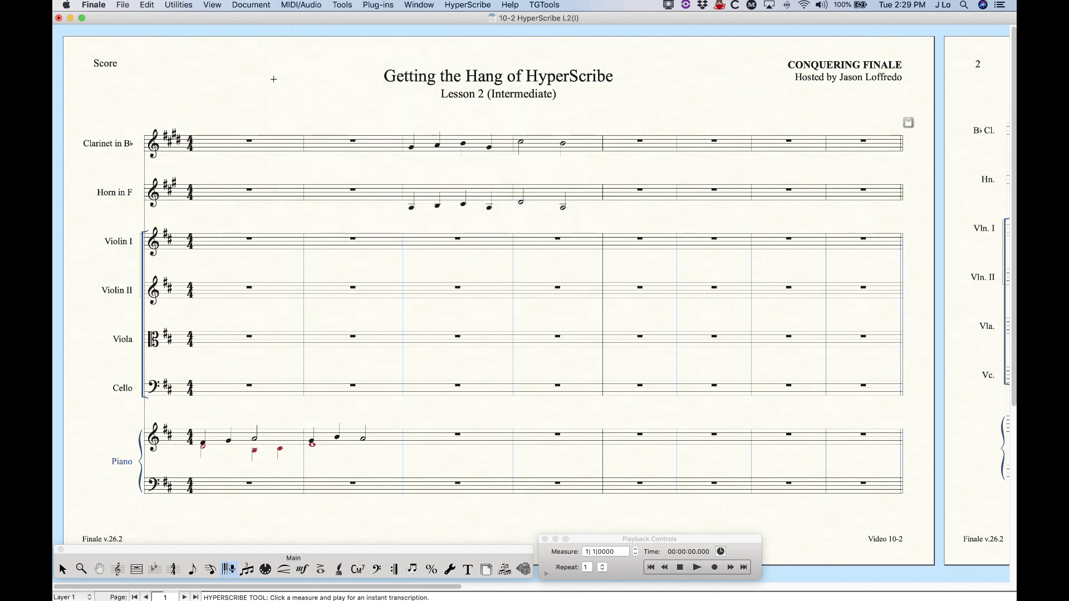
click(251, 5)
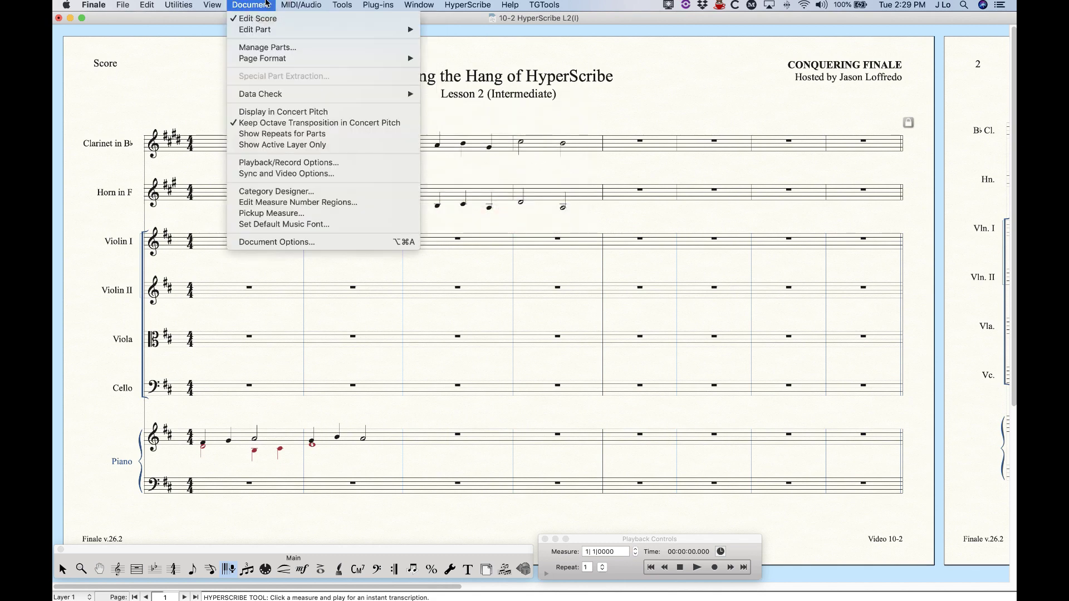
click(293, 113)
Step: Clear measures 3 and 4 of the clarinet and horn staves
key(Escape)
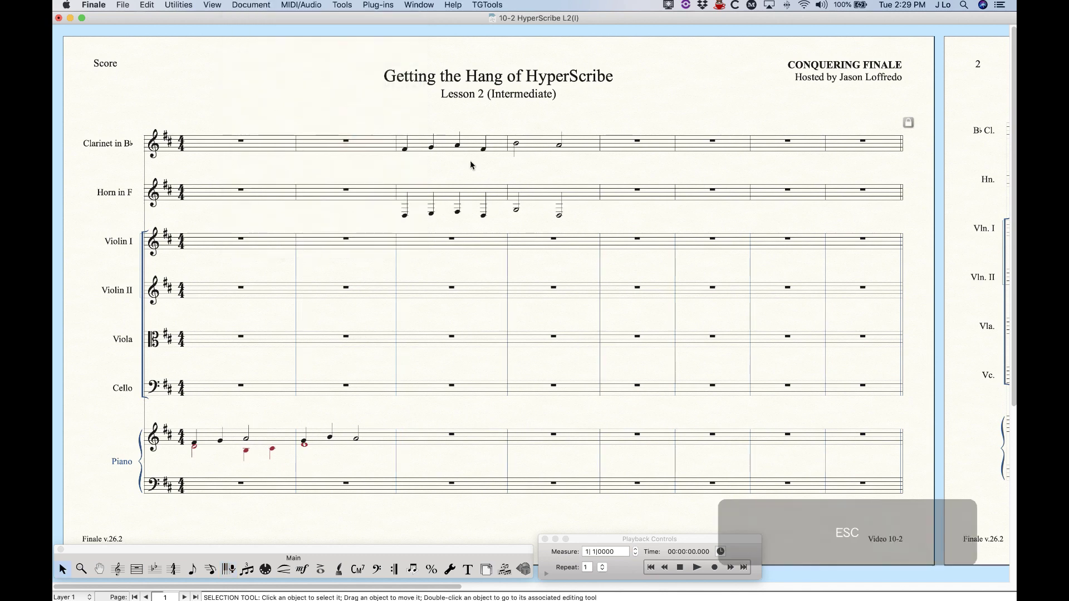
click(452, 149)
shift+click(547, 194)
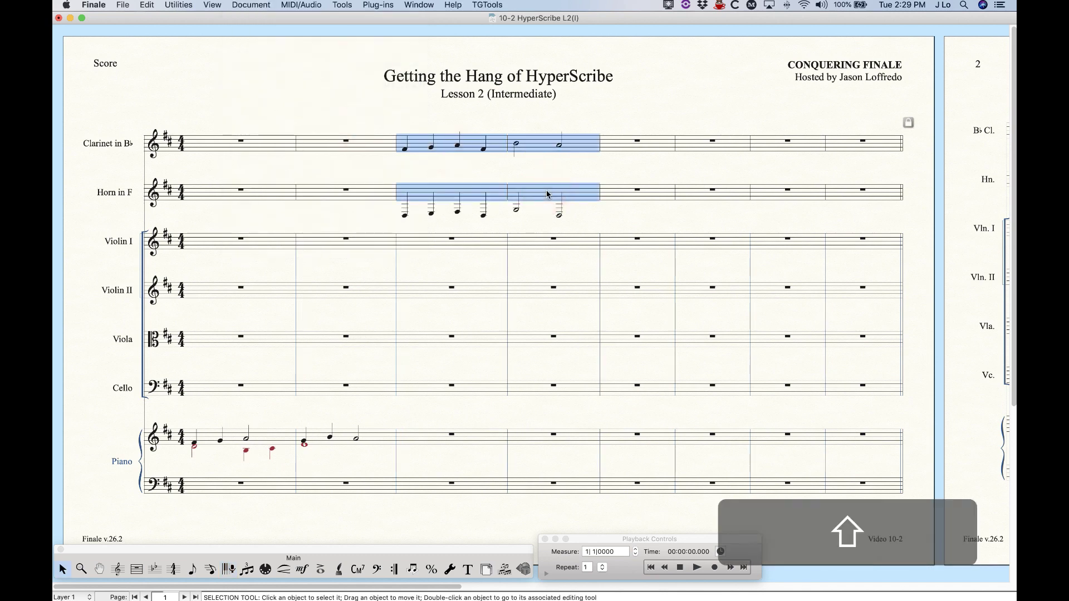
key(BackSpace)
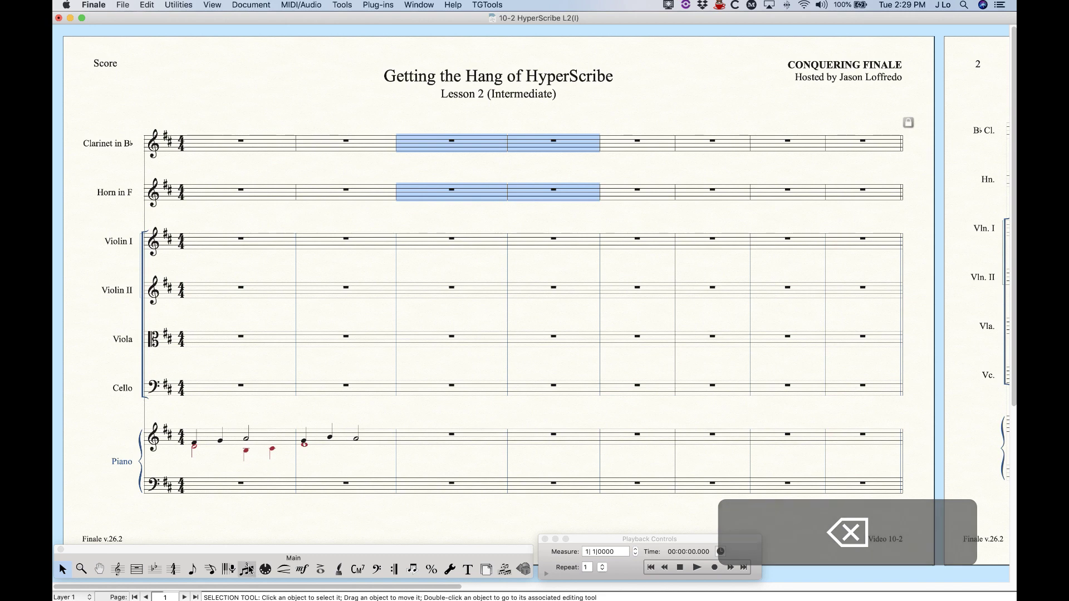
Step: Review the HyperScribe record modes and set the record mode to Multitrack Record
click(229, 569)
click(467, 5)
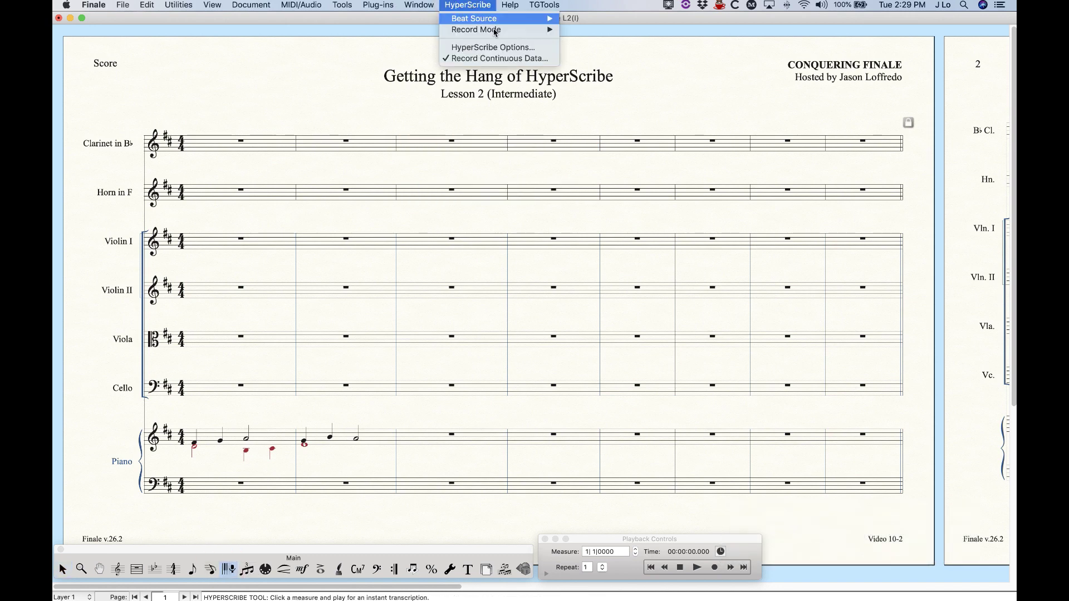
mouse_move(508, 35)
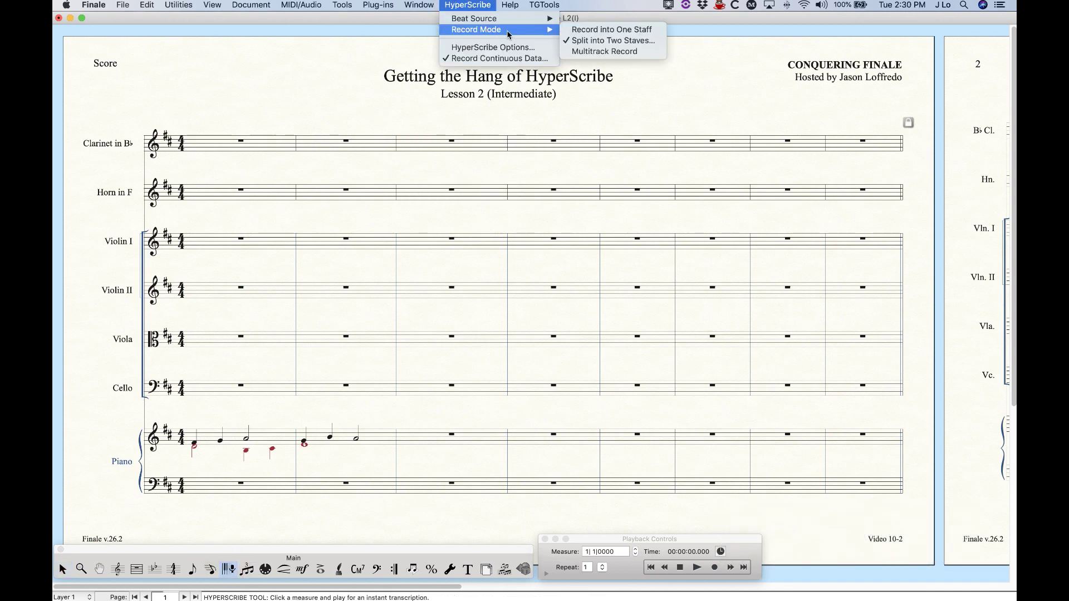
click(471, 3)
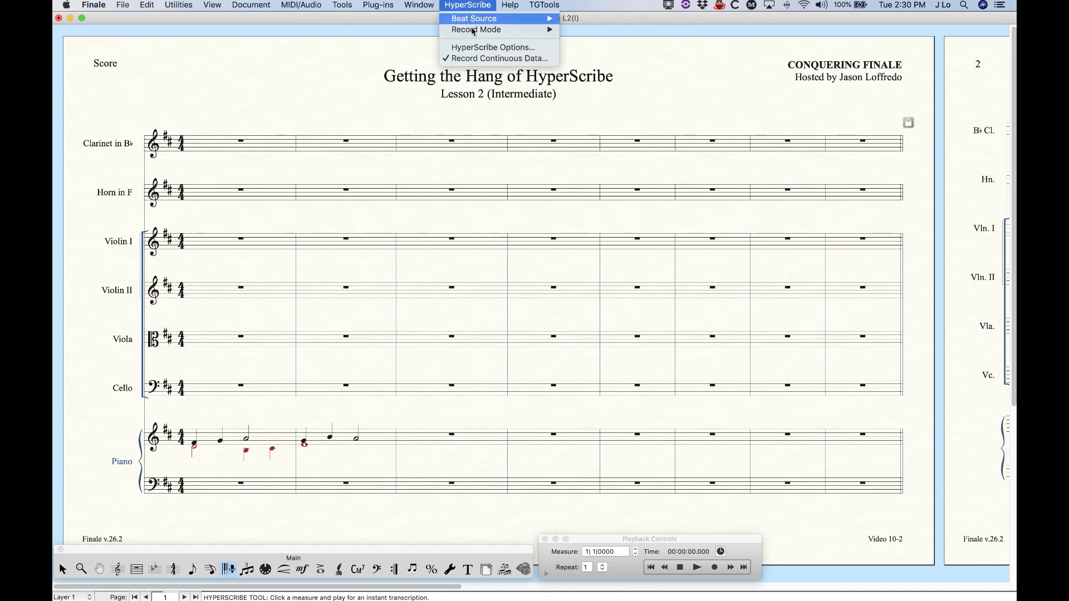
mouse_move(473, 29)
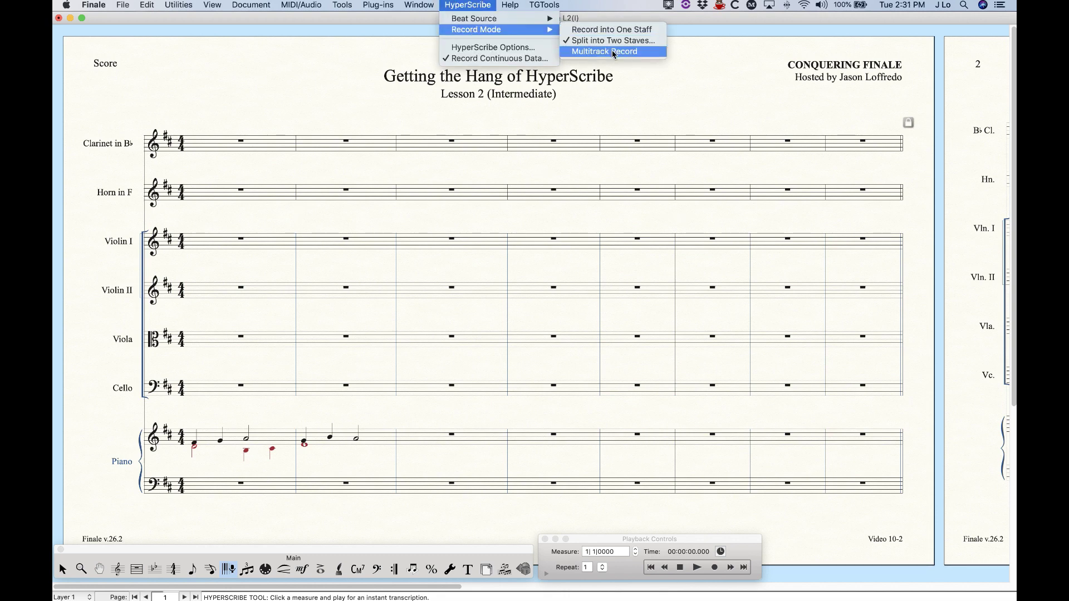
click(612, 51)
click(476, 5)
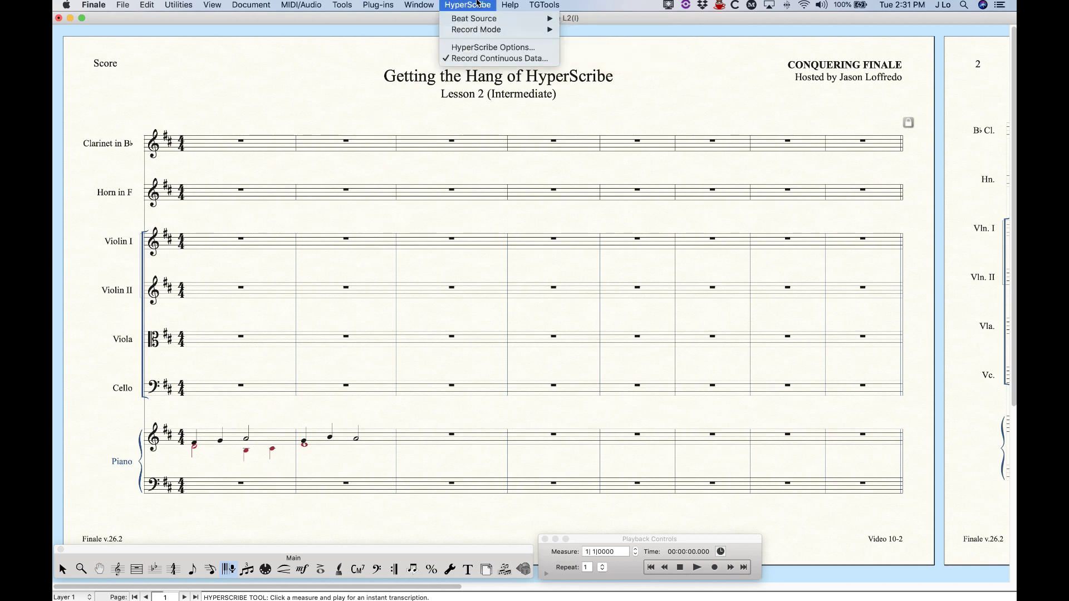
click(477, 5)
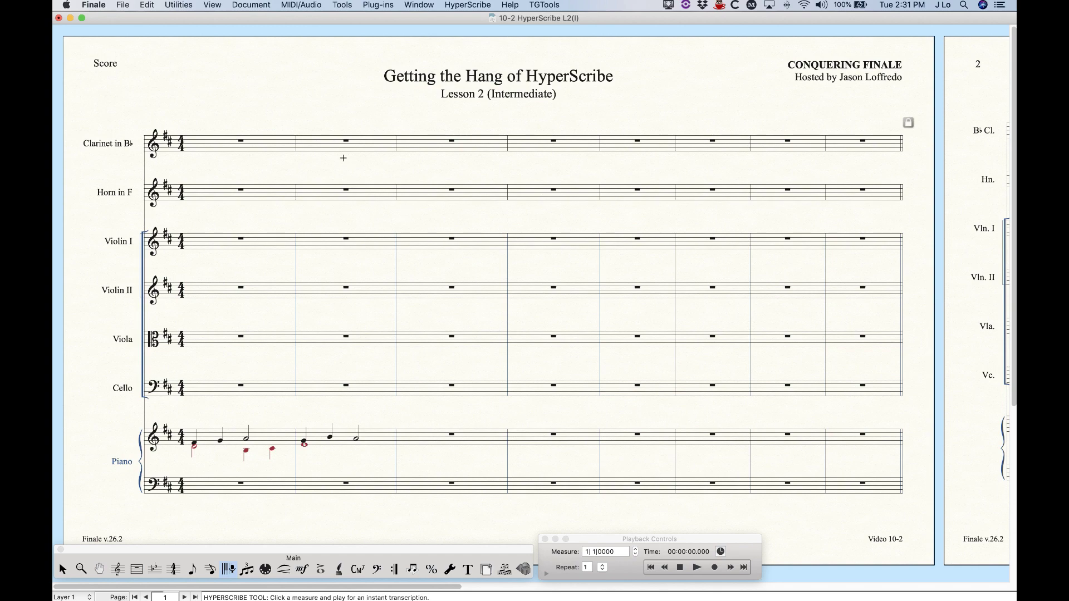
Step: Arm the Clarinet in Bb, Violin I and Viola for recording in the ScoreManager and close it
key(super+k)
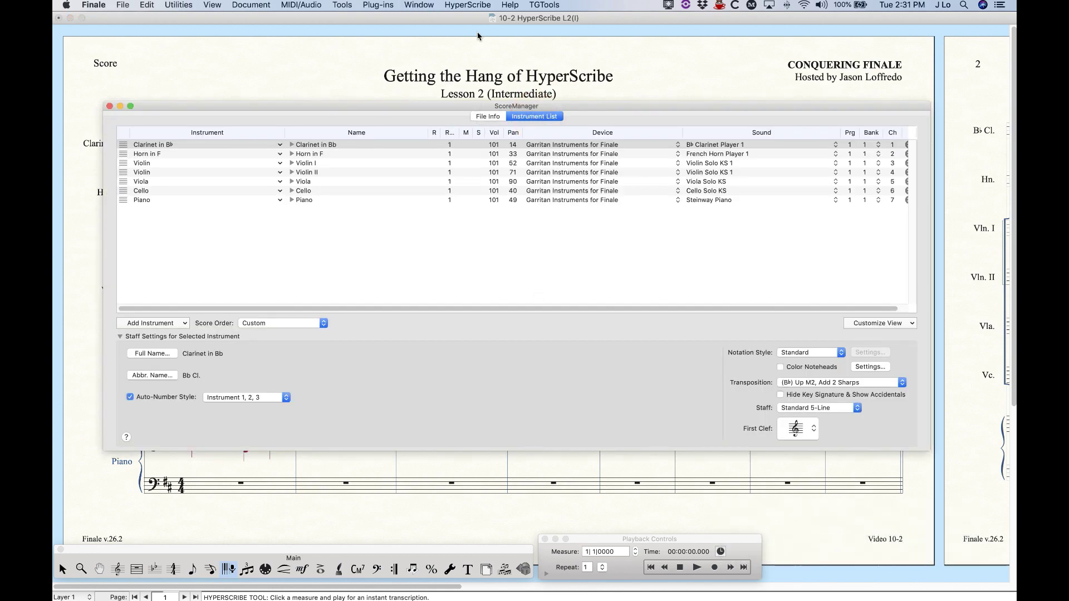
click(433, 144)
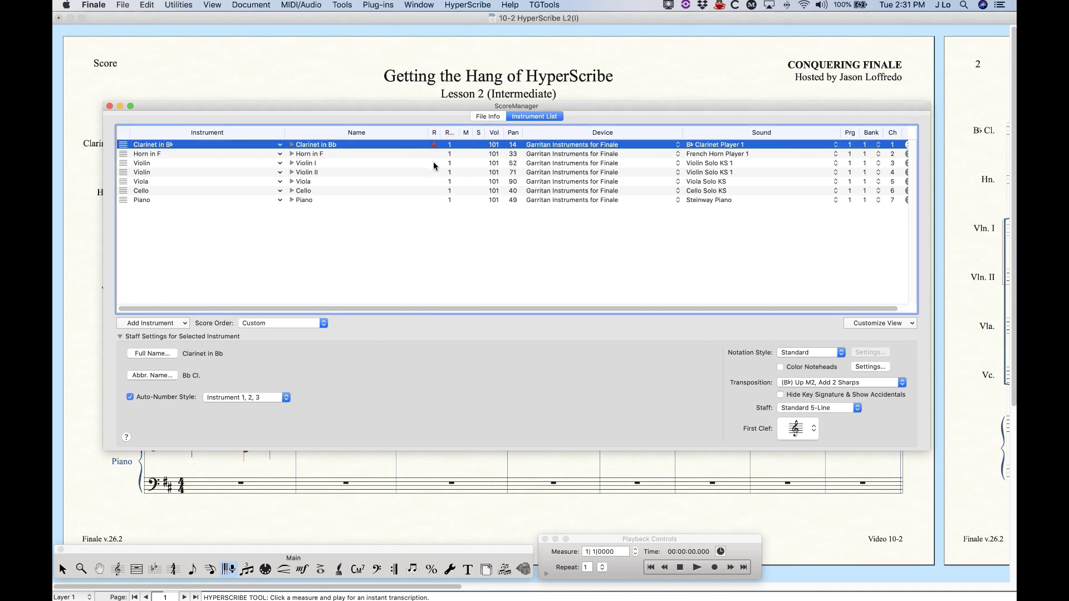
click(433, 163)
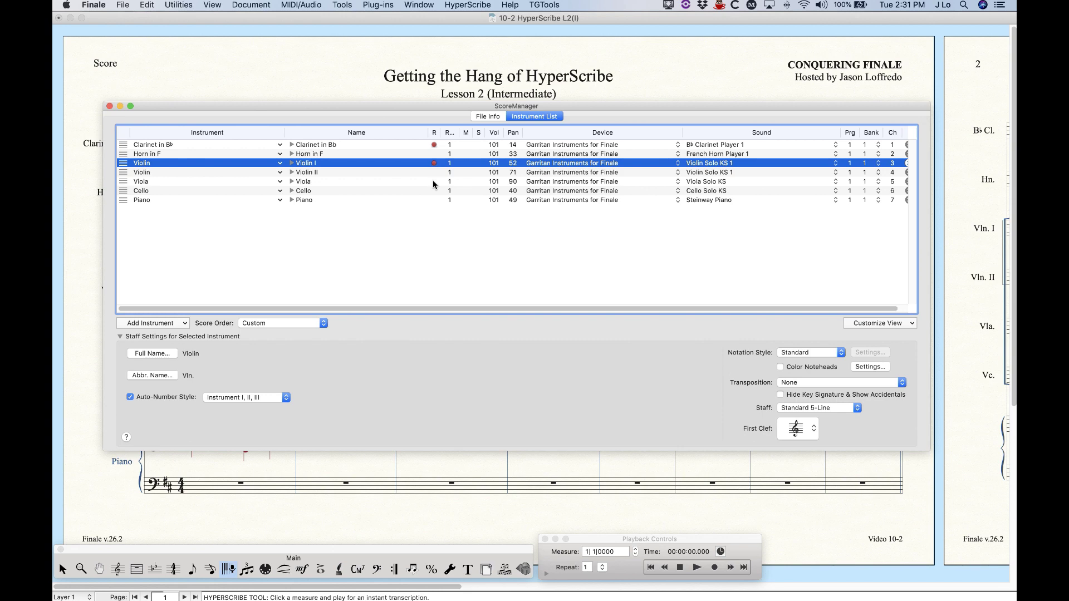
click(434, 180)
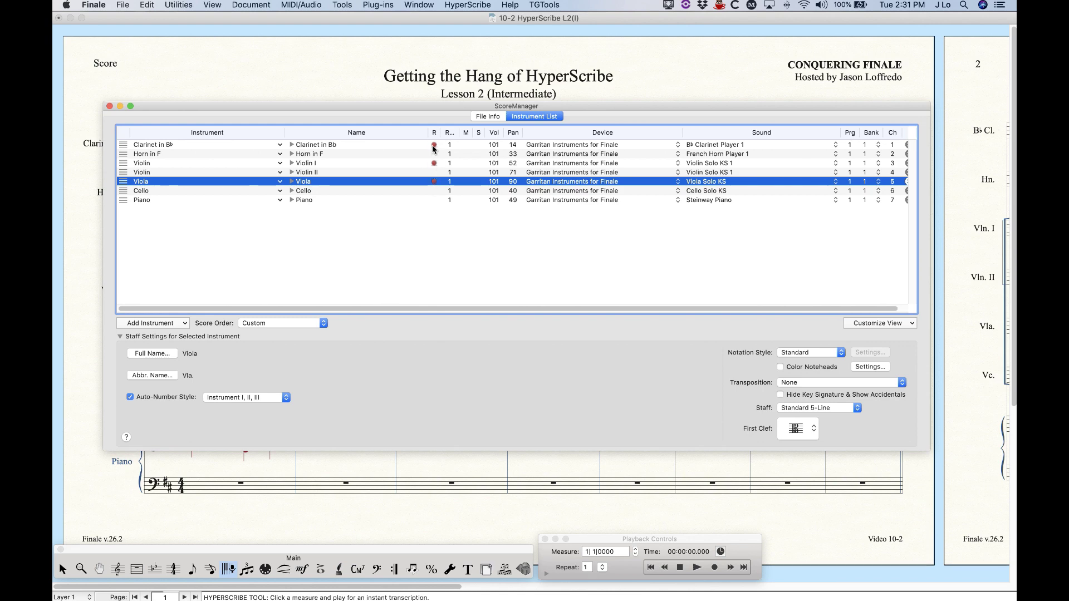
click(110, 106)
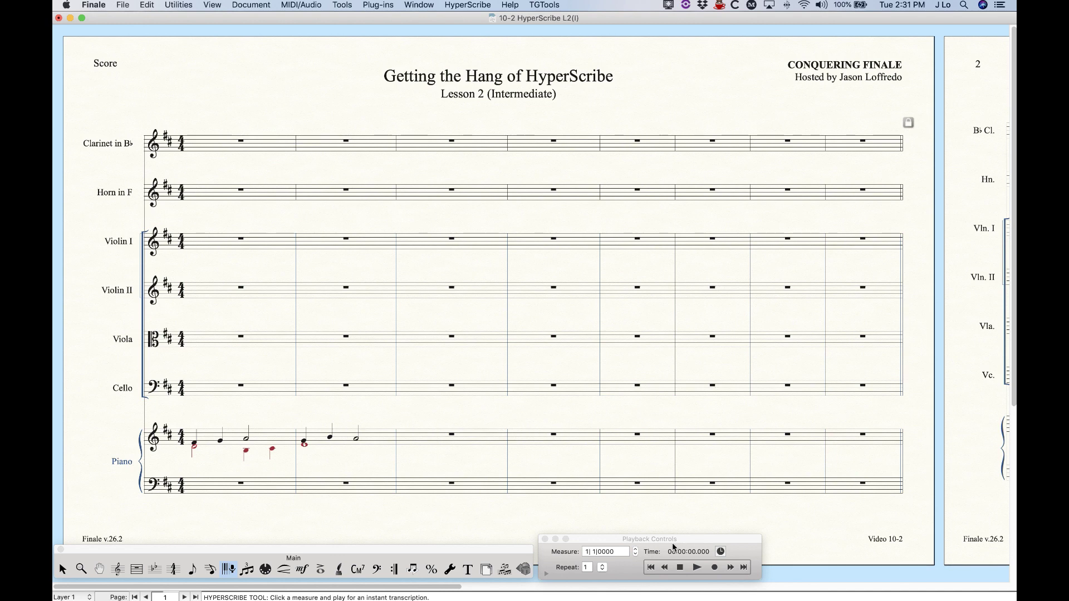
Step: Record a two-measure single-note melody from measure 3 into the armed clarinet, Violin I and viola staves
click(644, 548)
click(636, 549)
click(636, 550)
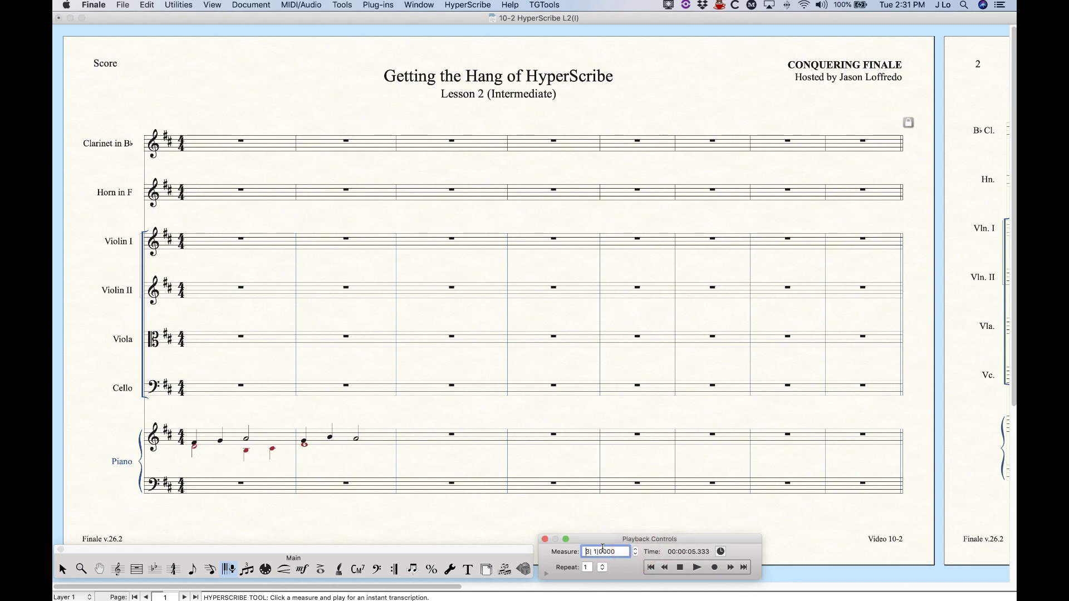
click(714, 567)
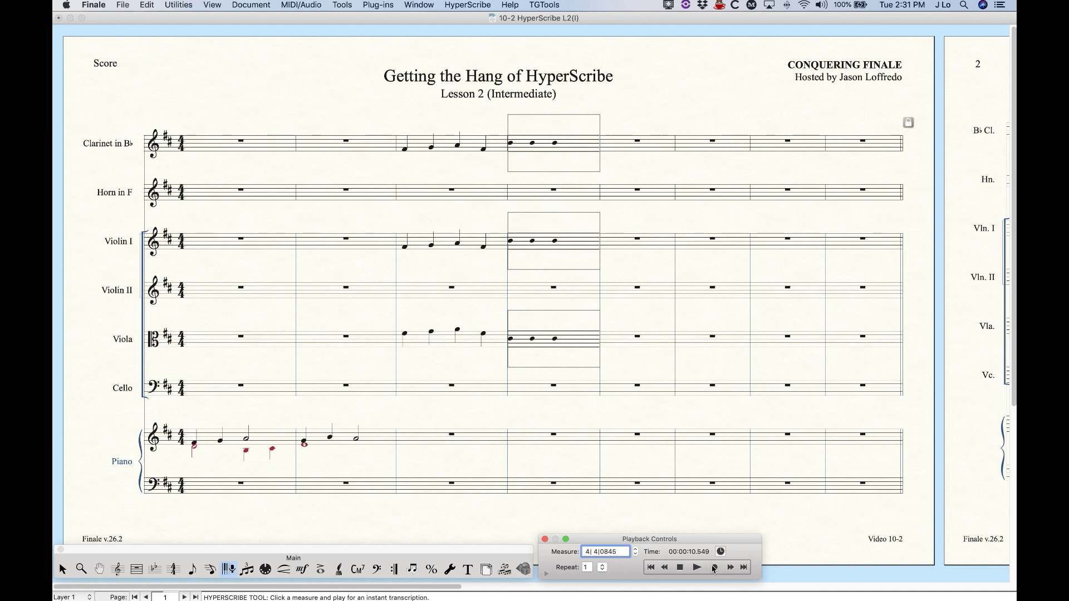
click(702, 110)
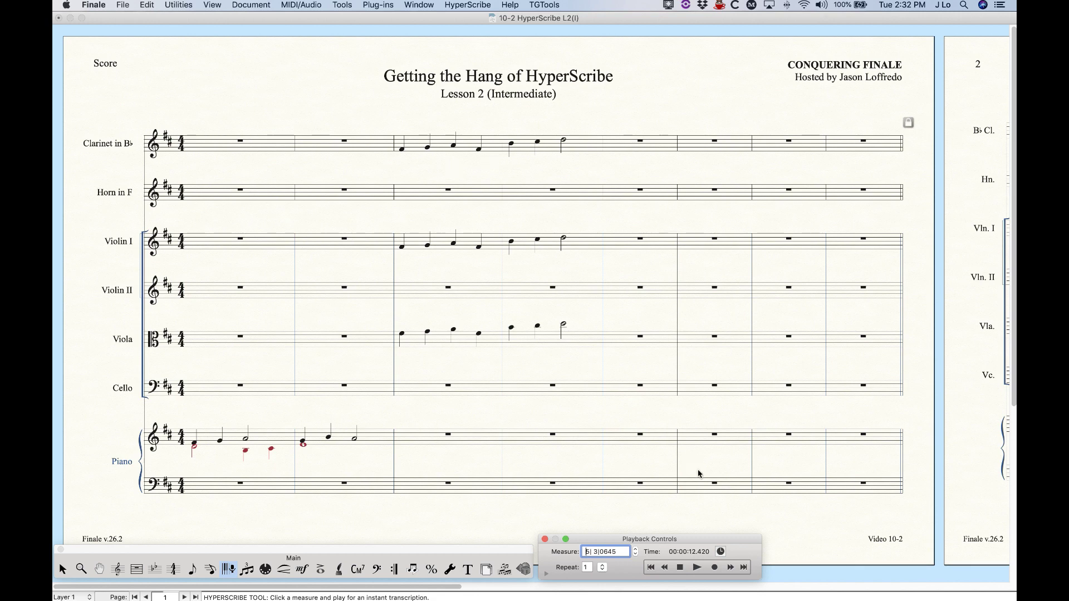
Step: Record four quarter-note chords and a whole-note chord from measure 5 into the armed clarinet, Violin I and viola staves
click(680, 567)
text(5)
key(Return)
click(714, 568)
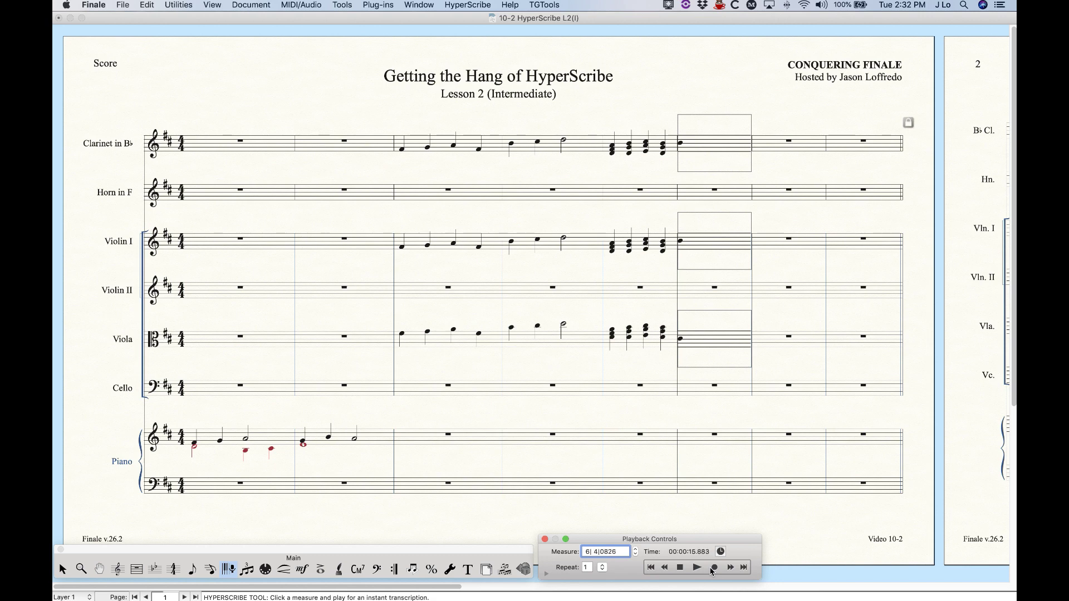
click(681, 568)
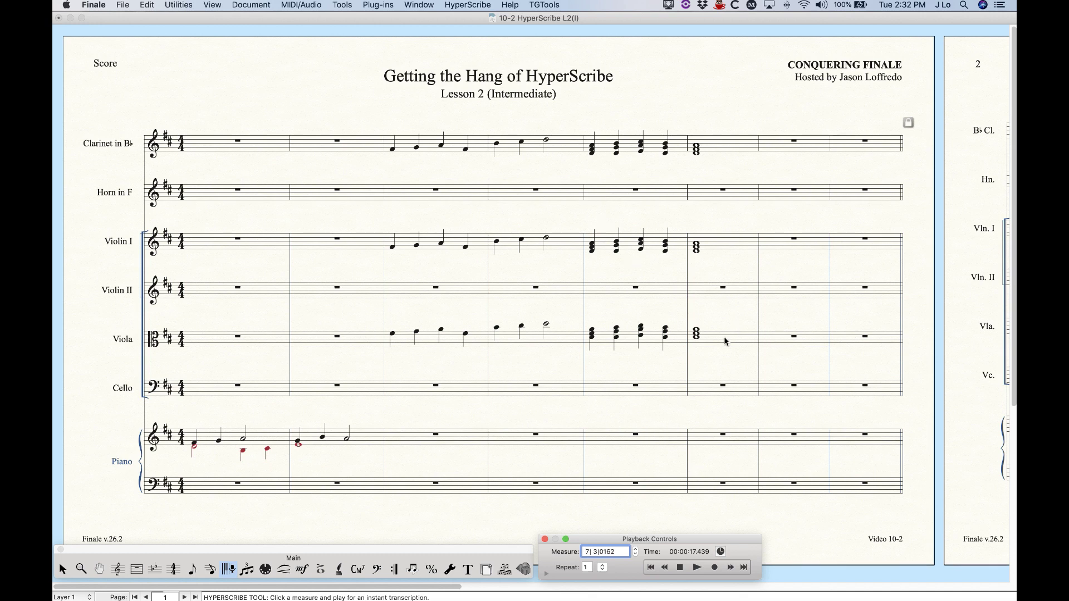
Step: Leave HyperScribe and clear measures 3 to 6 of the staves from clarinet down to viola
key(Escape)
key(Escape)
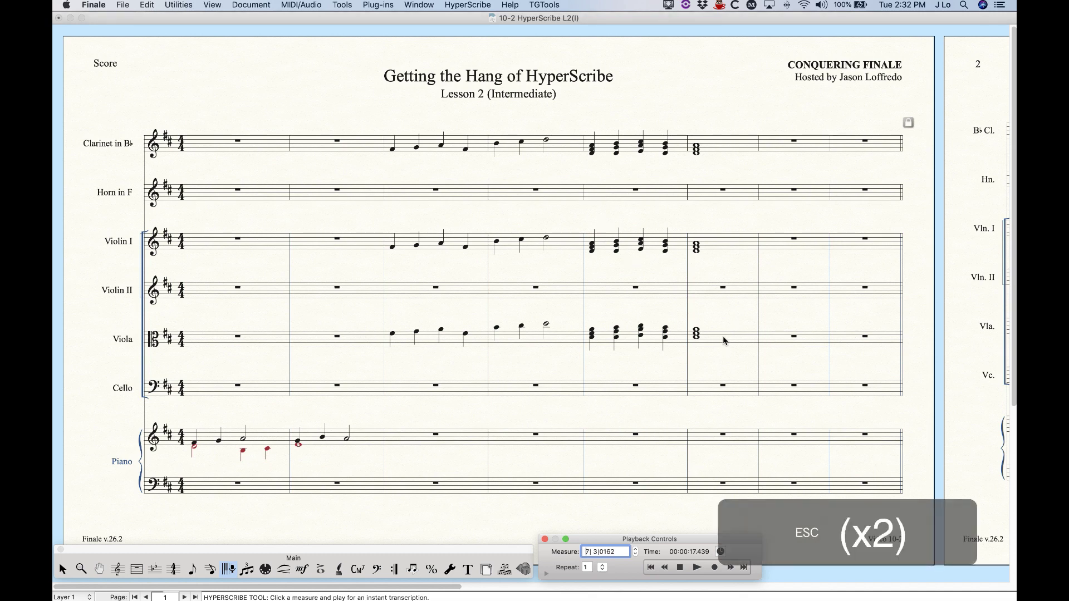
key(Escape)
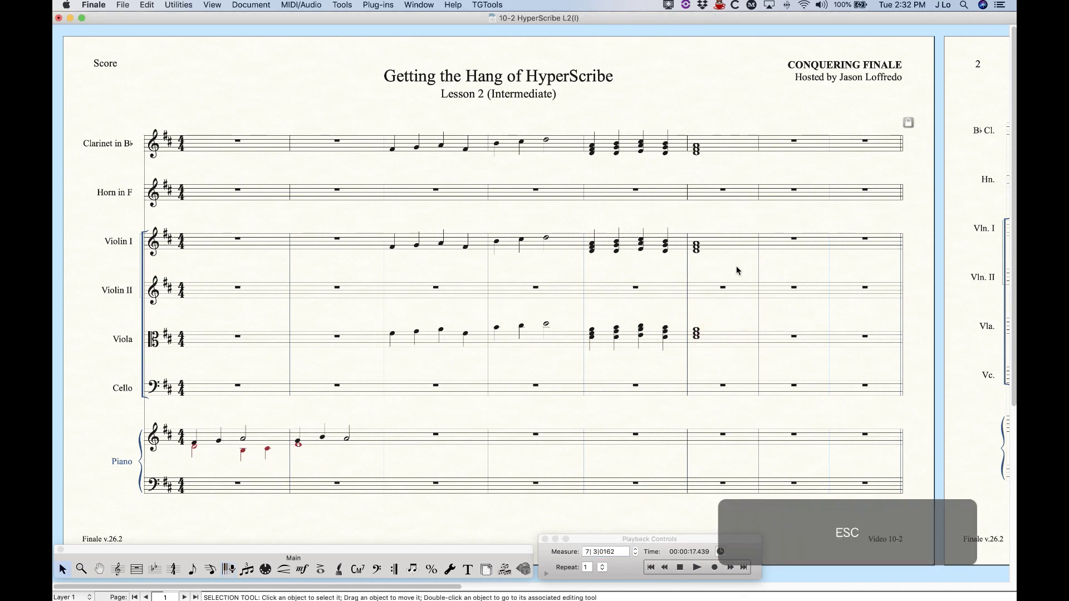
click(739, 337)
shift+click(637, 148)
key(BackSpace)
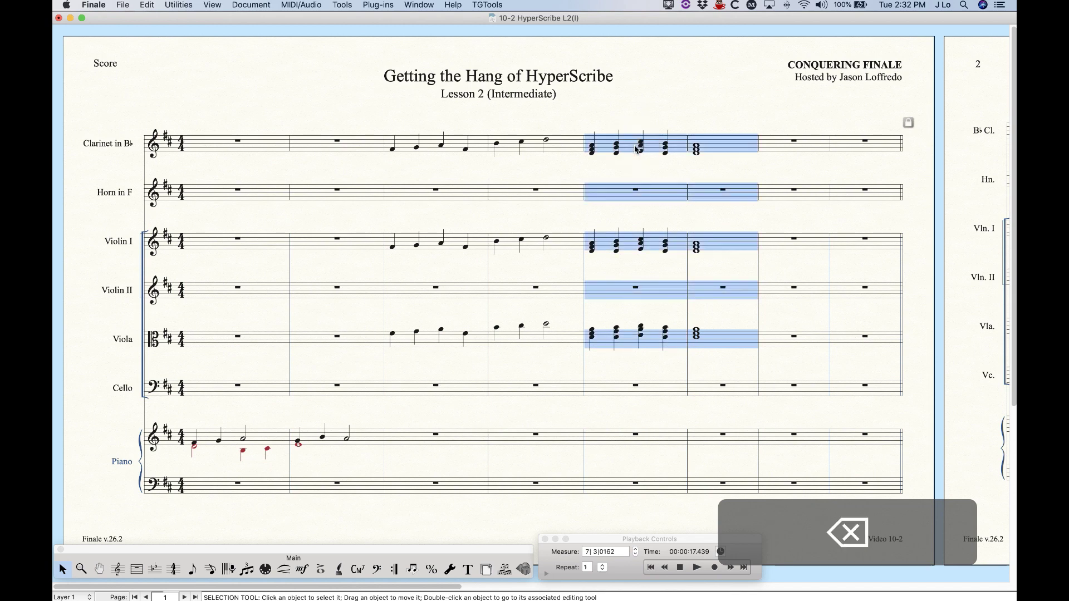
click(562, 147)
shift+click(451, 337)
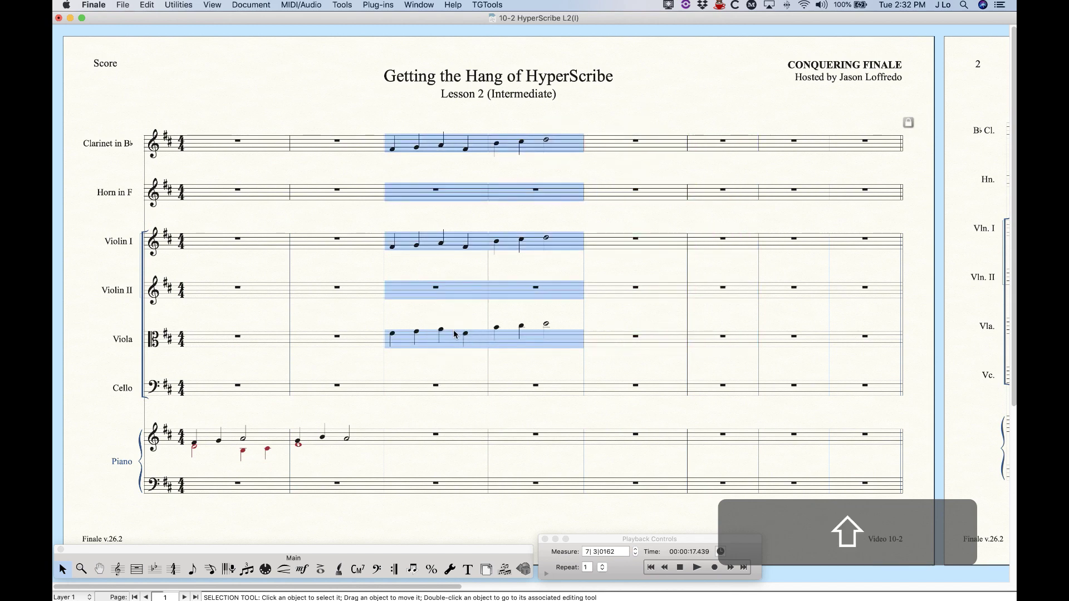
key(BackSpace)
key(BackSpace)
click(502, 164)
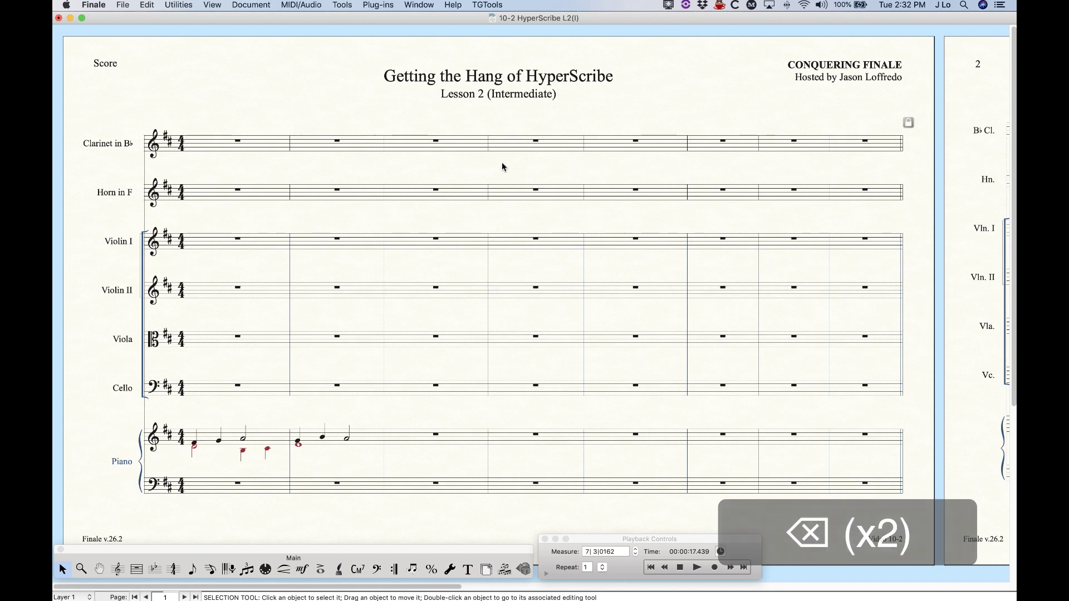
Step: Reset playback to the beginning, disarm Violin I and Viola for recording, and arm only Layer 2 of Violin I
click(680, 571)
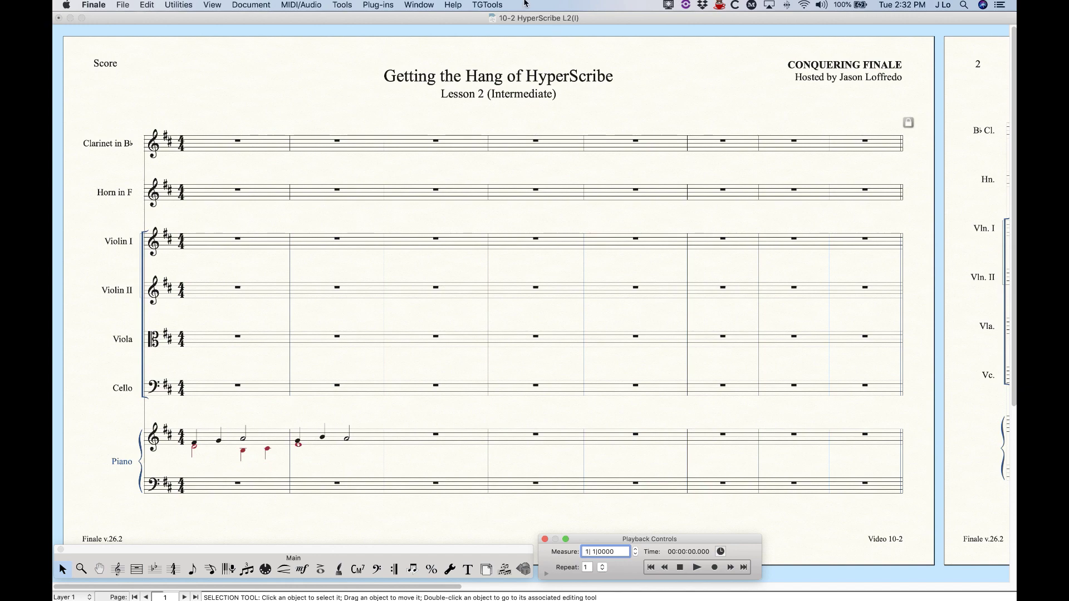
key(super+k)
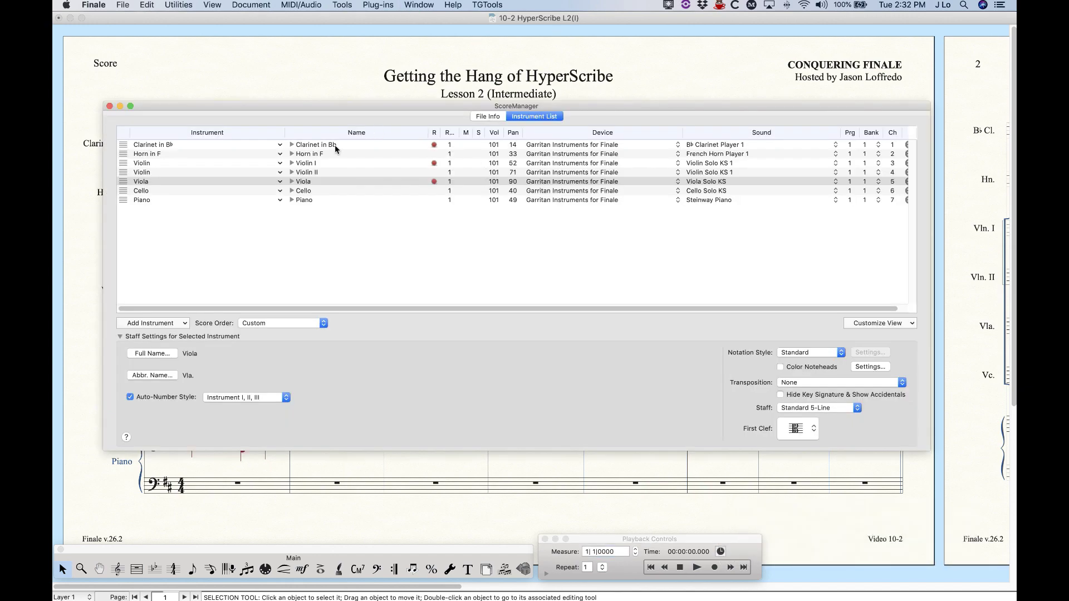
click(434, 163)
click(434, 181)
click(291, 164)
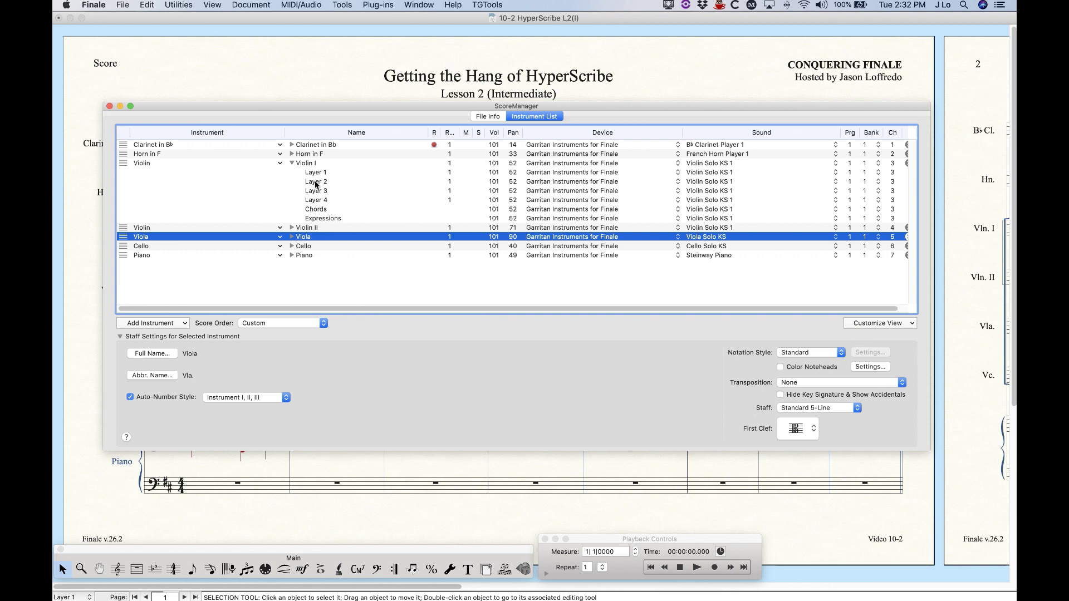
click(434, 183)
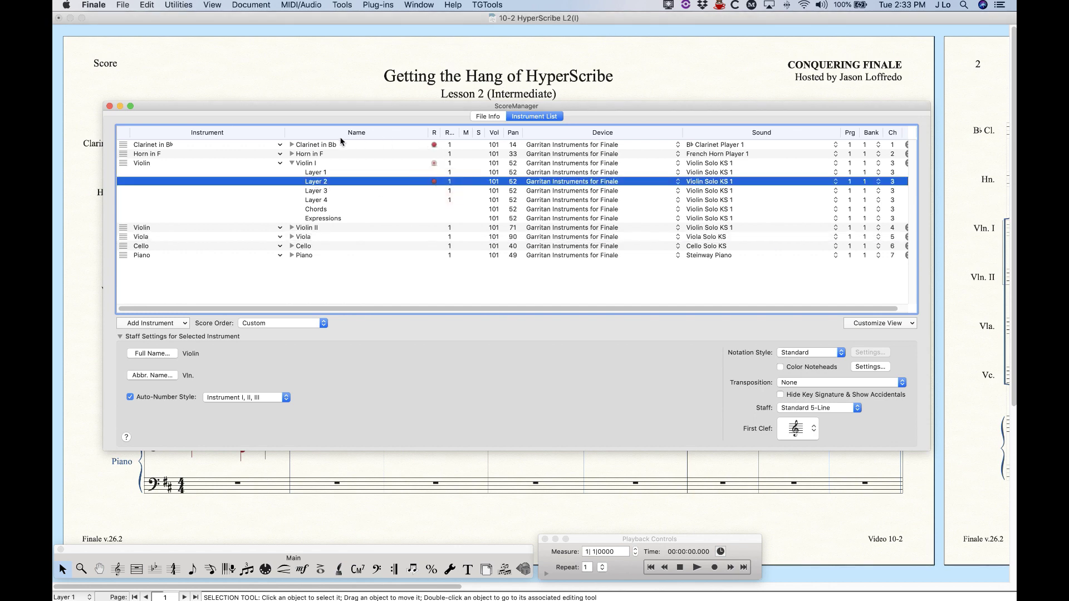
Step: Arm Layer 3 of the Horn in F for recording and close the ScoreManager
click(434, 145)
click(291, 154)
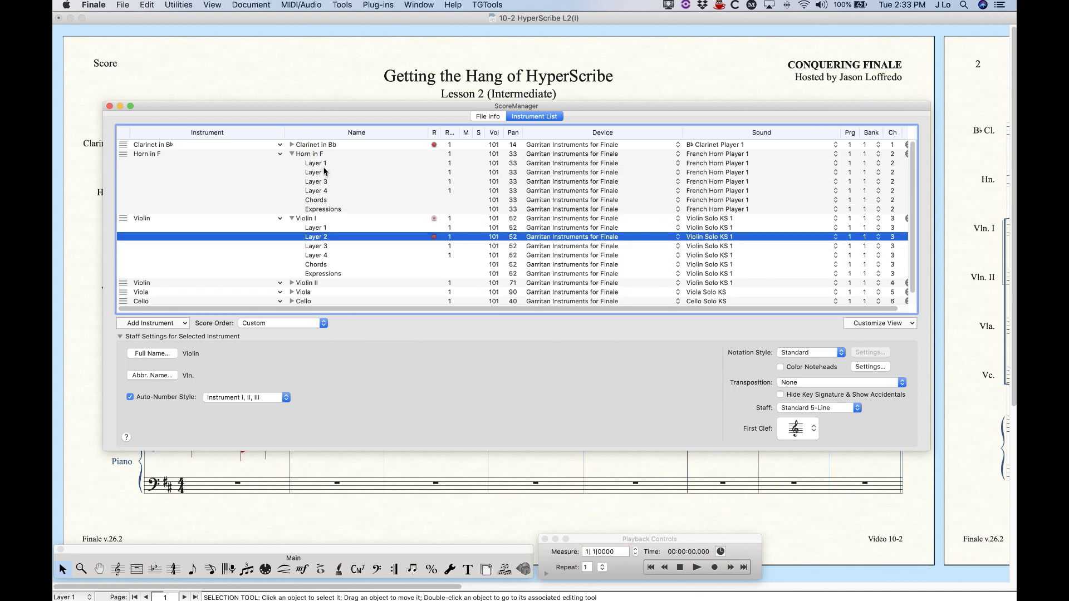
click(433, 182)
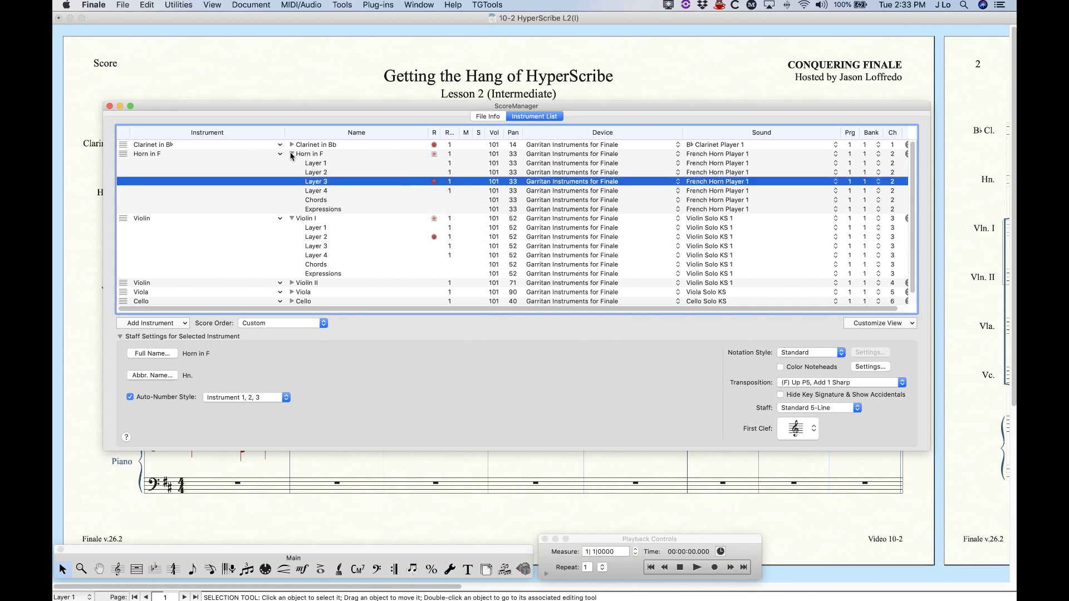
click(291, 155)
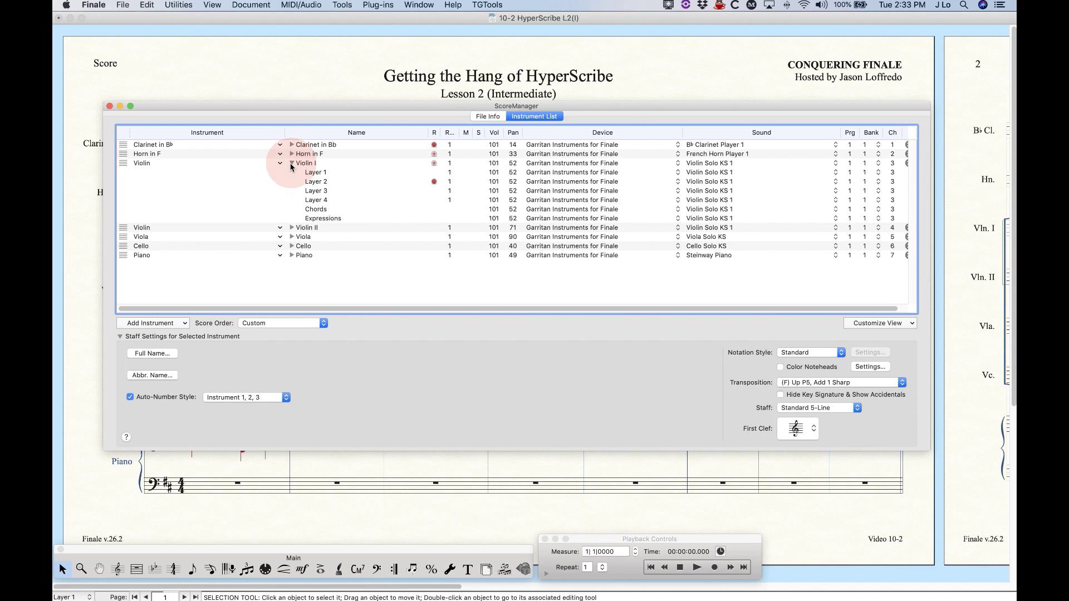
click(291, 163)
click(109, 106)
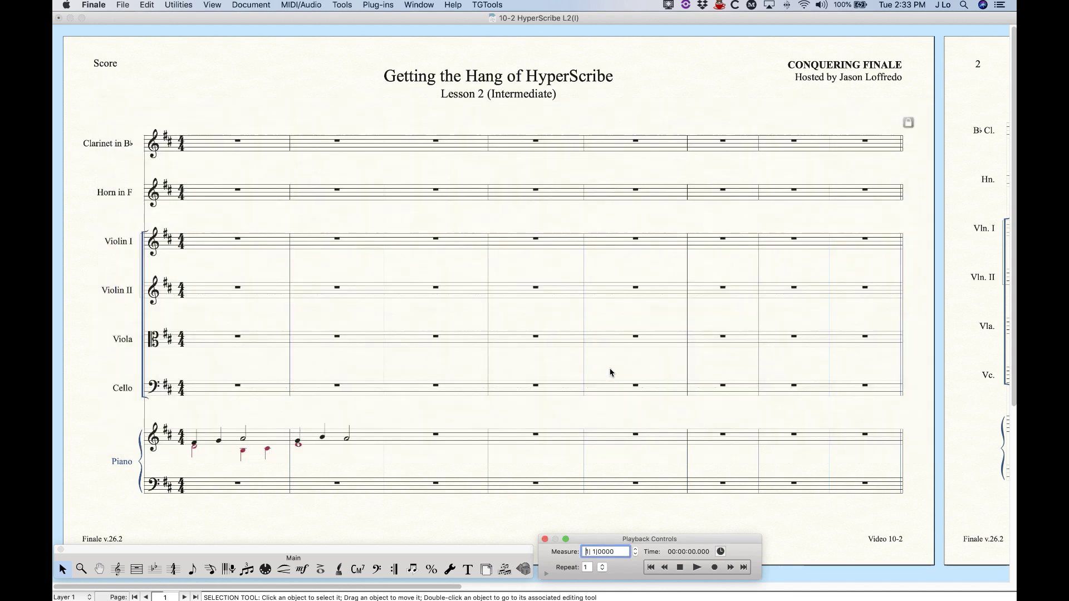
Step: Record four quarter notes and a whole note from measure 3 into the armed clarinet, horn and Violin I layers
click(636, 549)
click(636, 549)
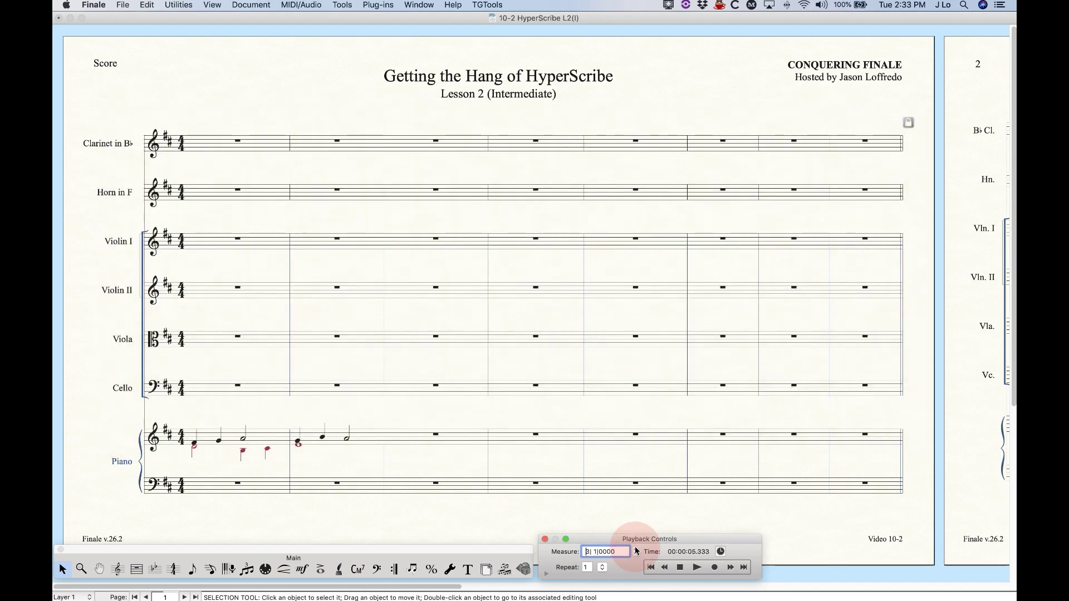
click(716, 569)
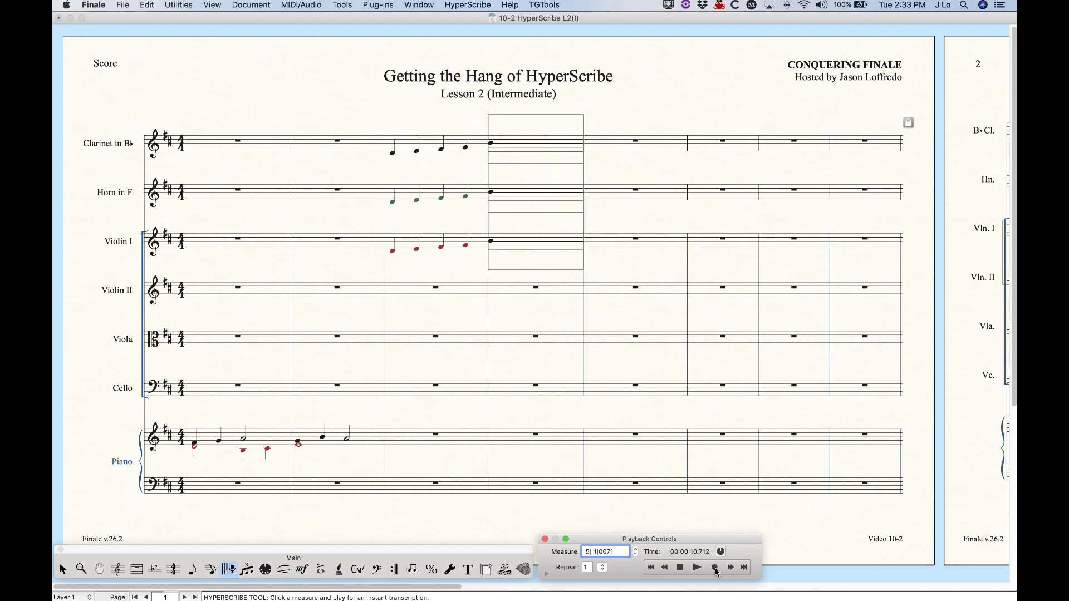
click(680, 568)
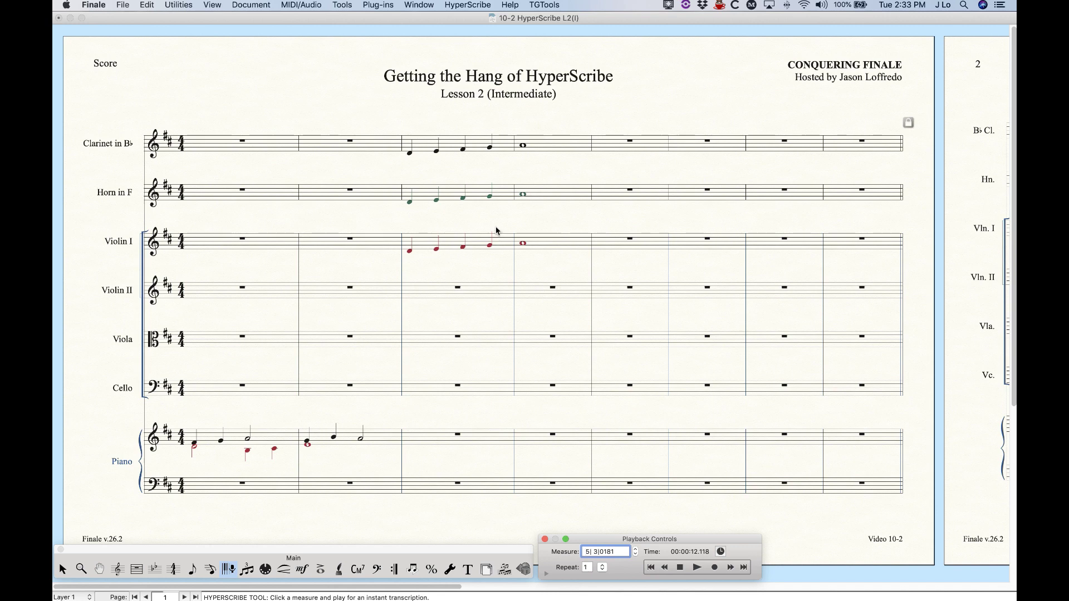
click(479, 4)
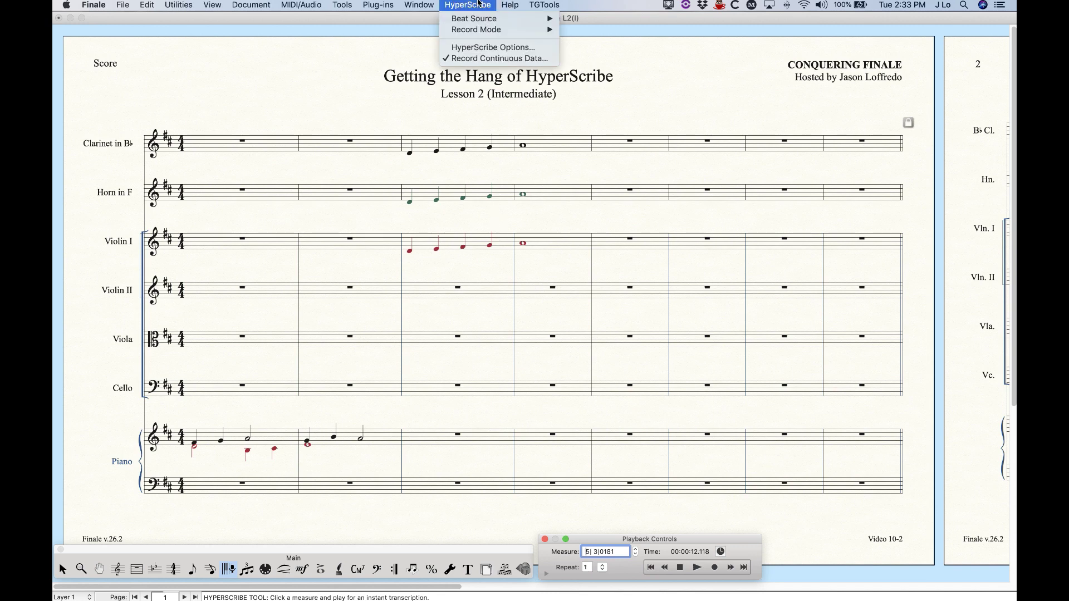
mouse_move(476, 34)
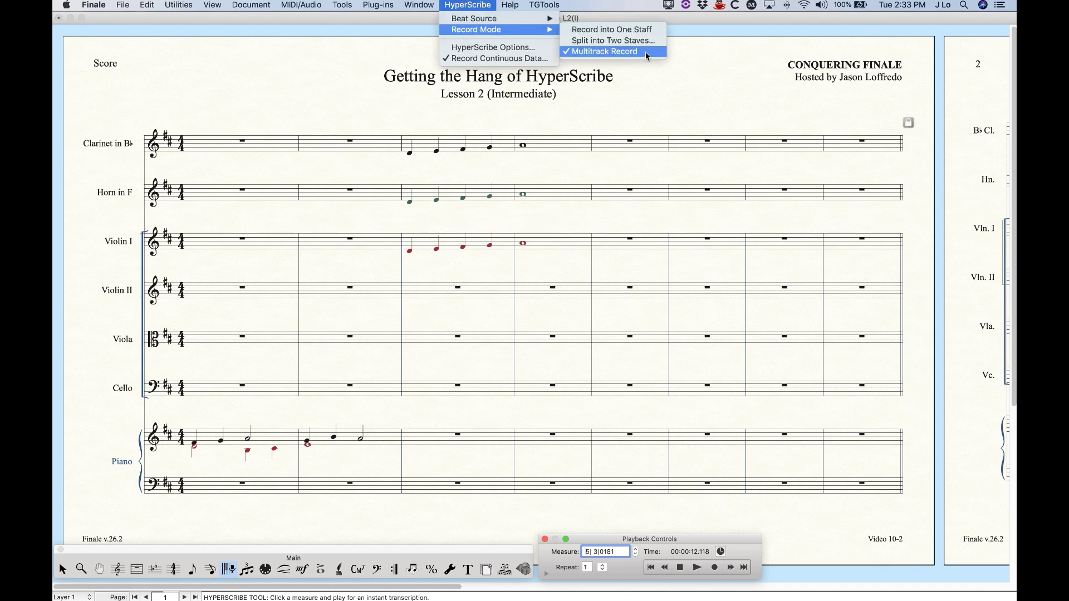
click(455, 3)
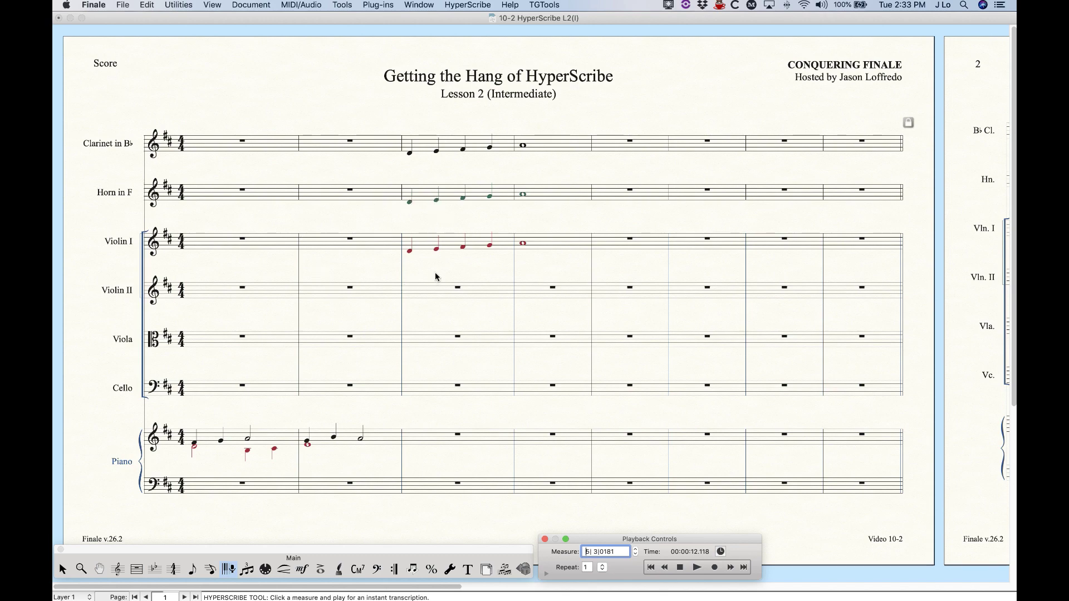
Step: Disarm recording for the horn's Layer 3, Violin I's Layer 2 and the clarinet in the ScoreManager
key(super+k)
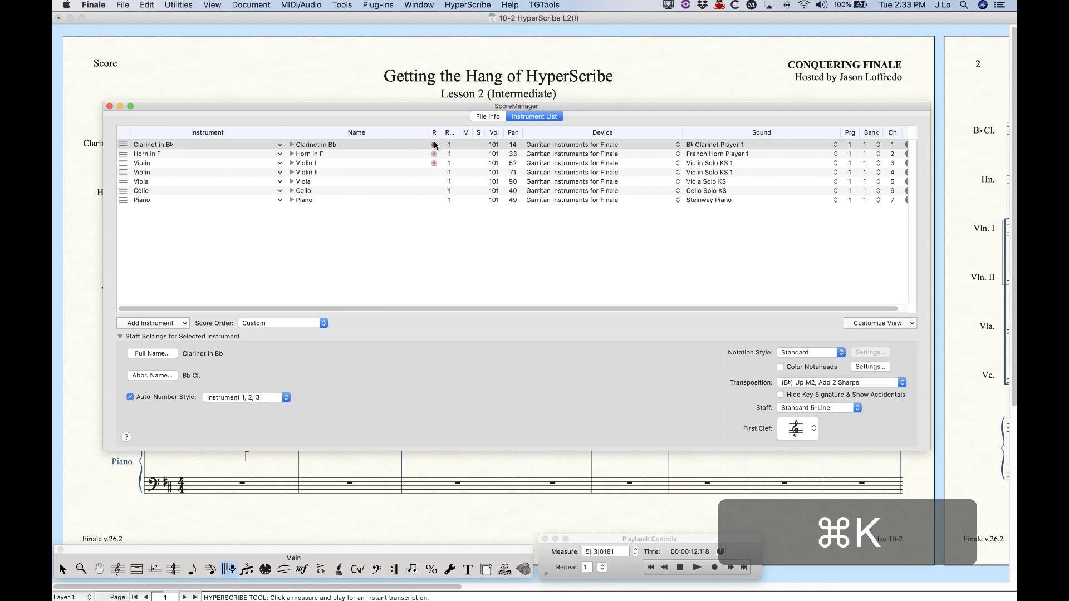
click(292, 154)
click(435, 182)
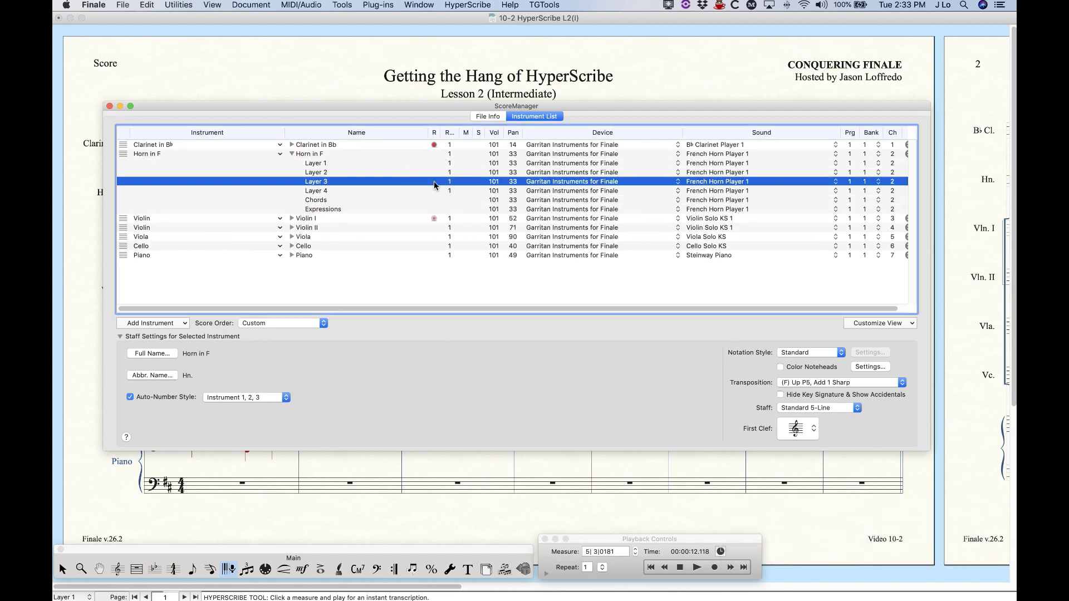
click(292, 154)
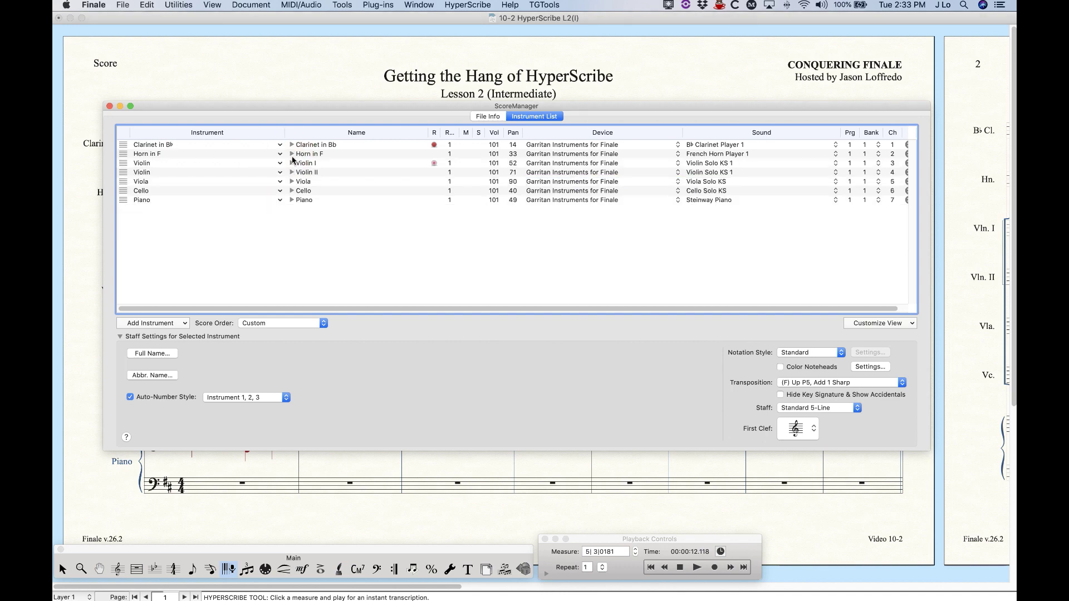
click(291, 163)
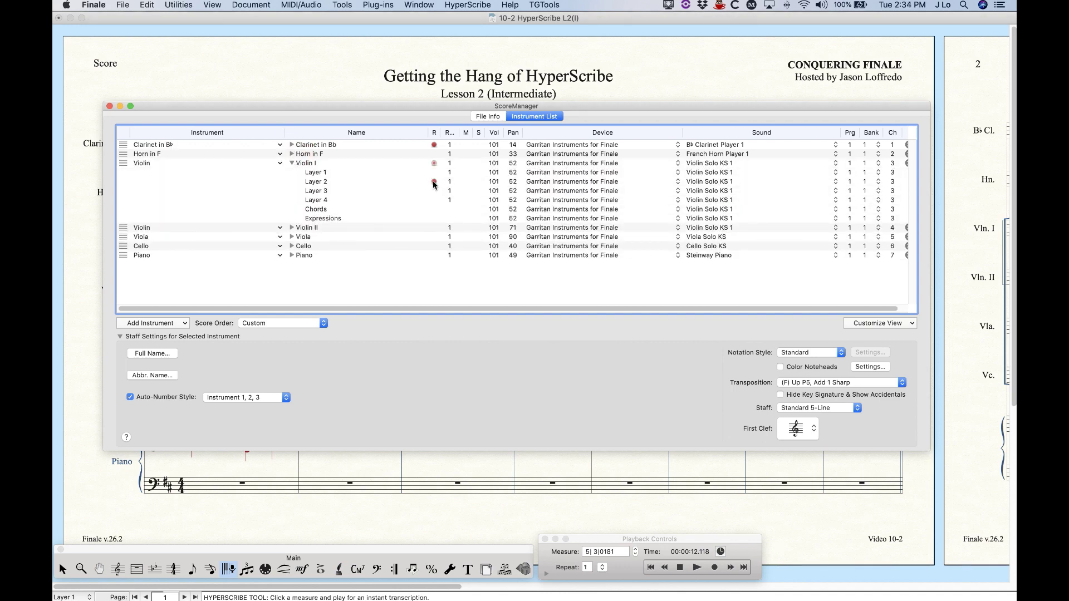
click(435, 183)
click(291, 163)
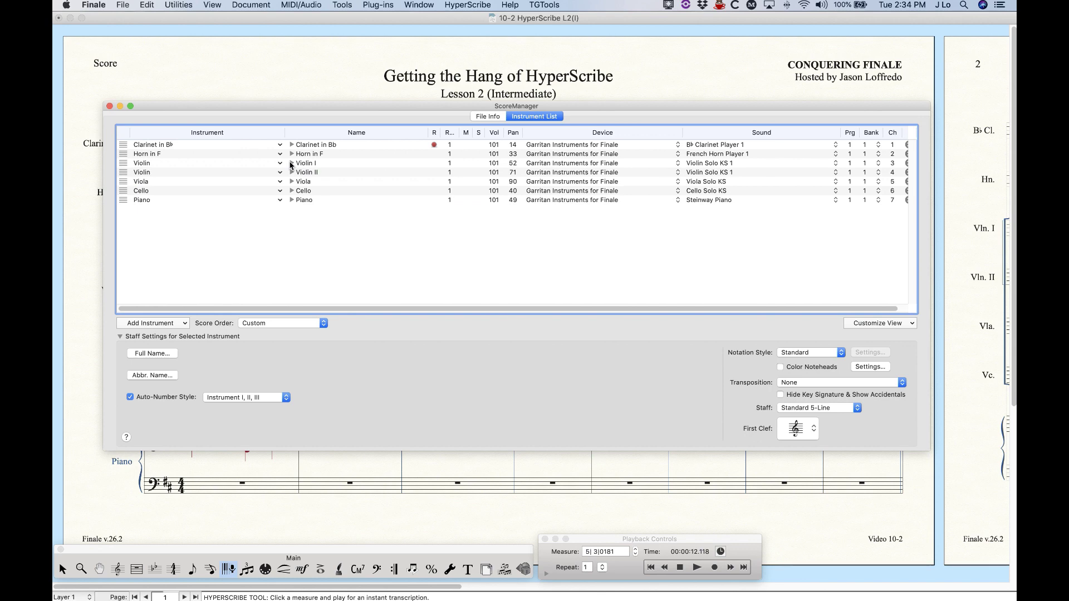
click(435, 145)
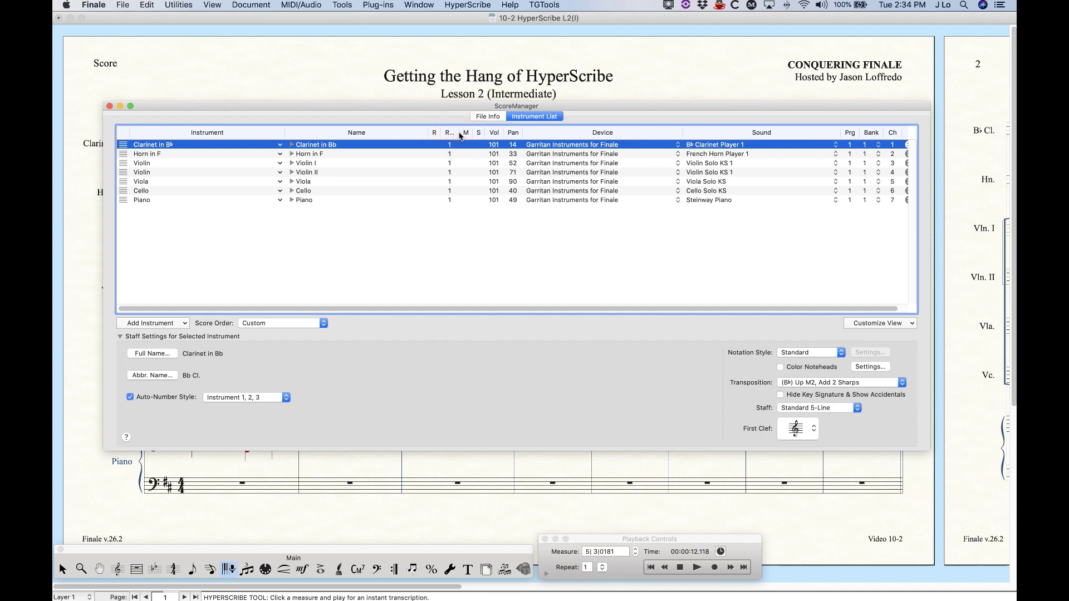
Step: Widen the ScoreManager window to examine the receive channel column for each instrument, and close the window
drag(930, 247, 1021, 244)
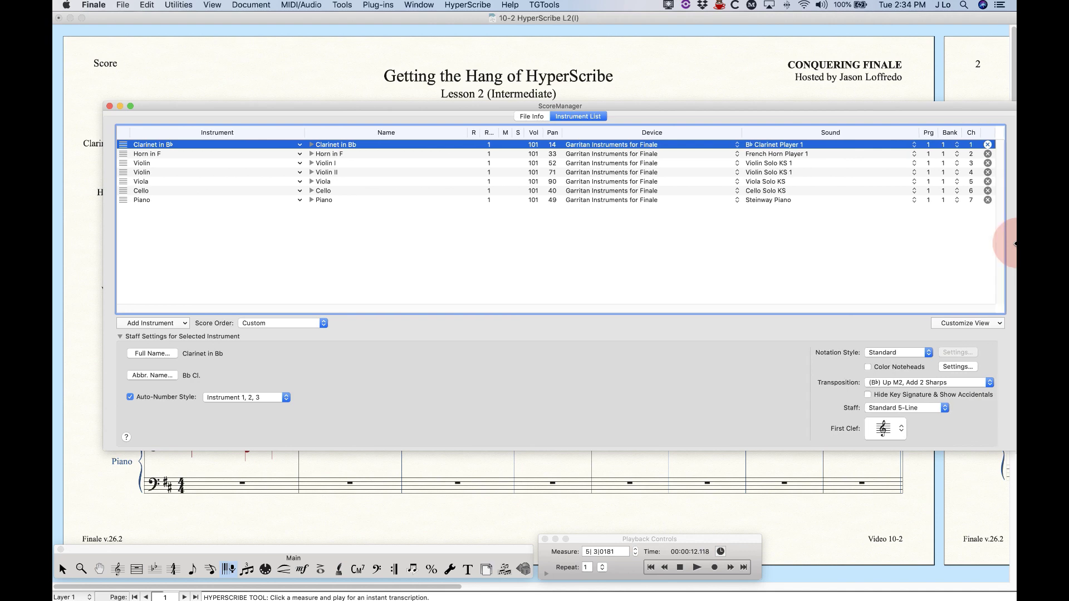
click(490, 136)
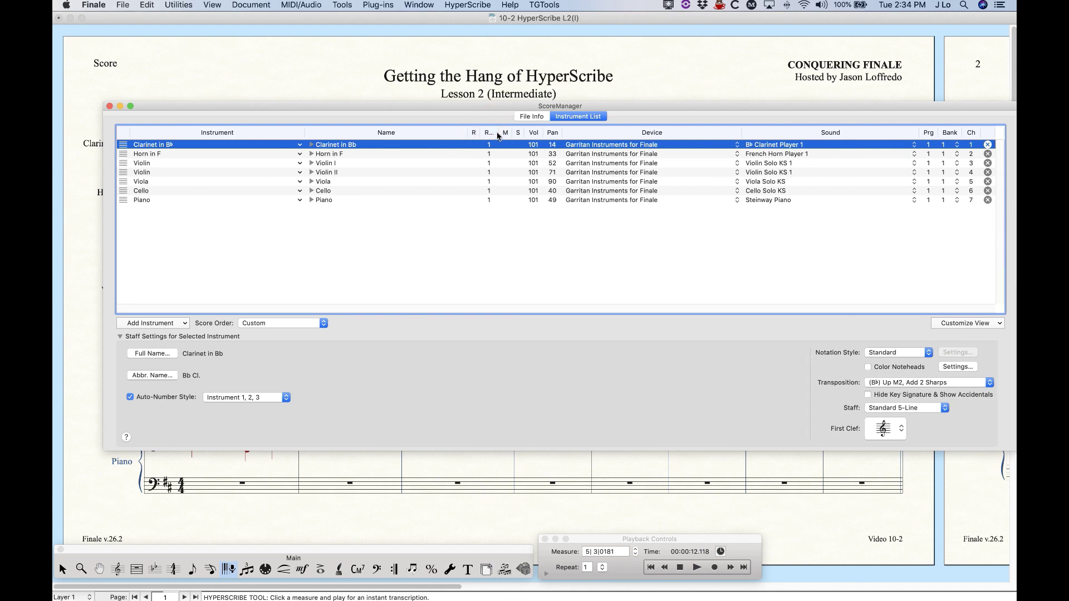
click(489, 136)
click(485, 137)
click(109, 107)
Step: Switch the HyperScribe record mode to Record into One Staff and check the ScoreManager's columns in that mode
click(467, 5)
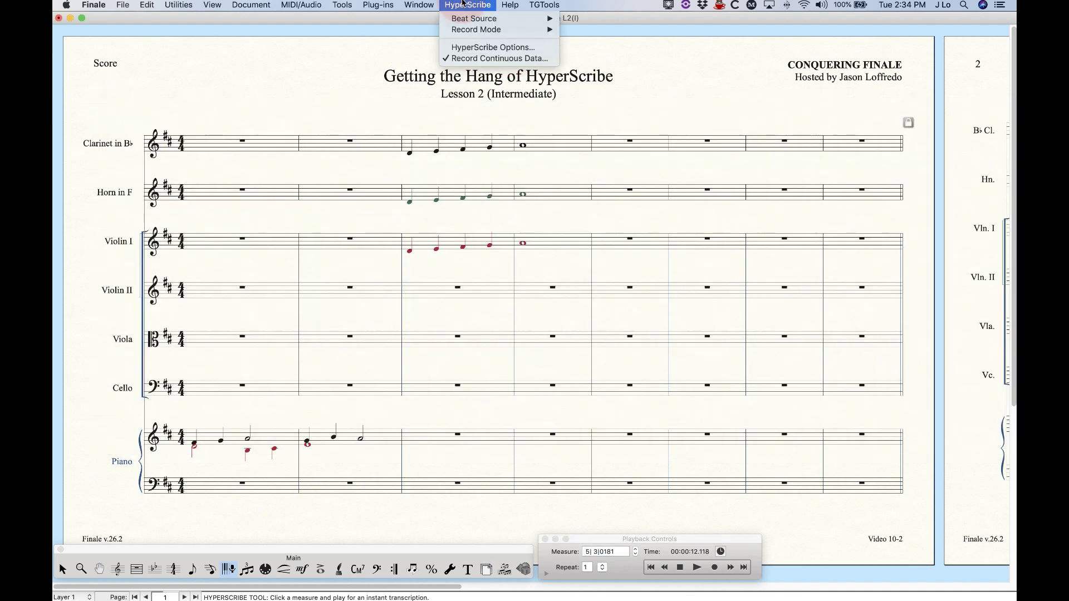
mouse_move(476, 33)
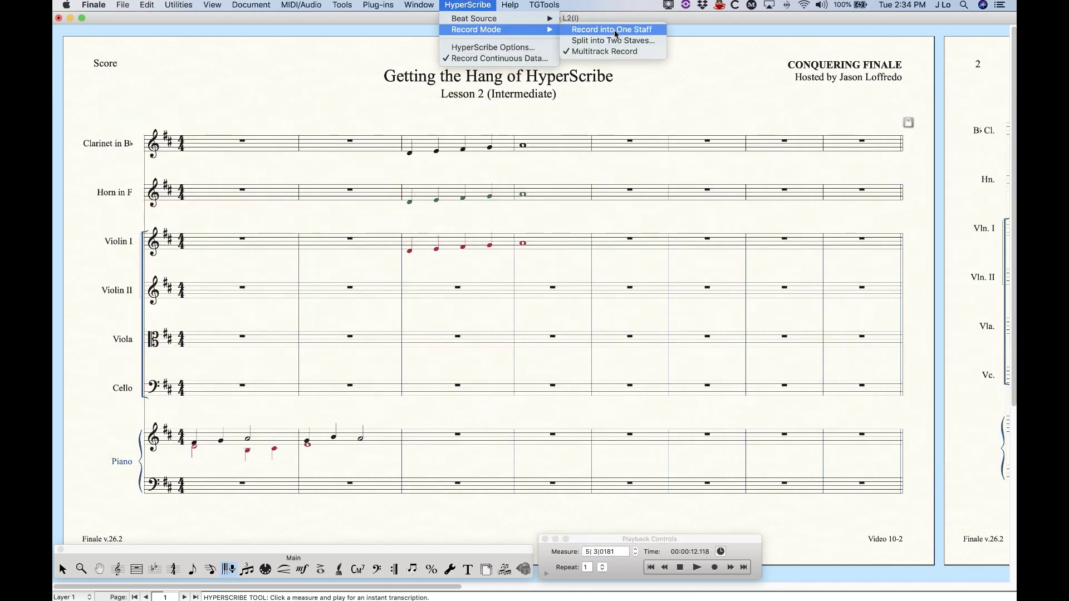
click(590, 30)
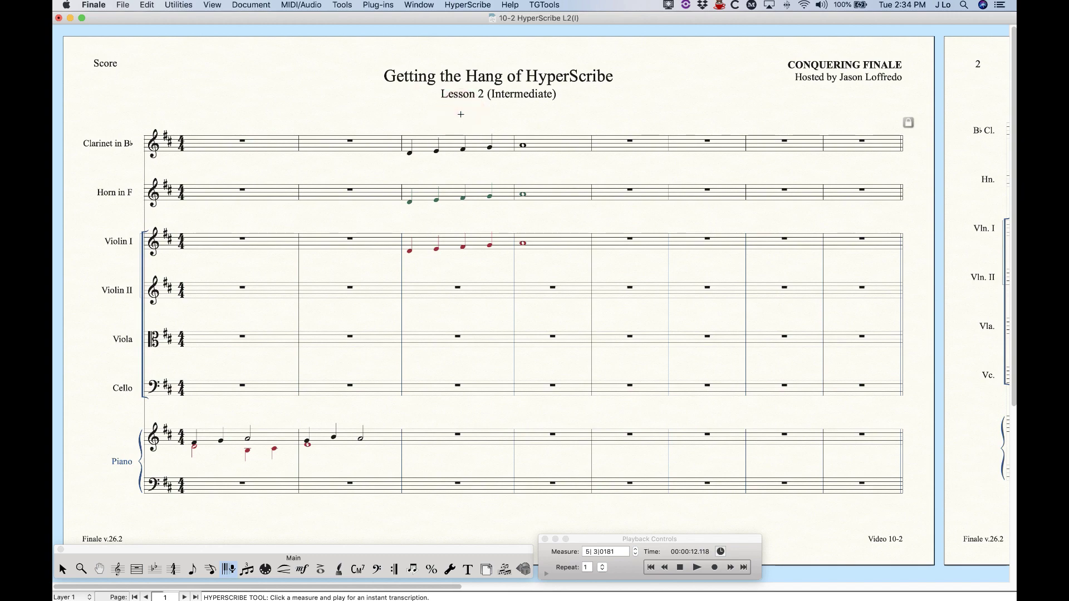
key(super)
key(super+k)
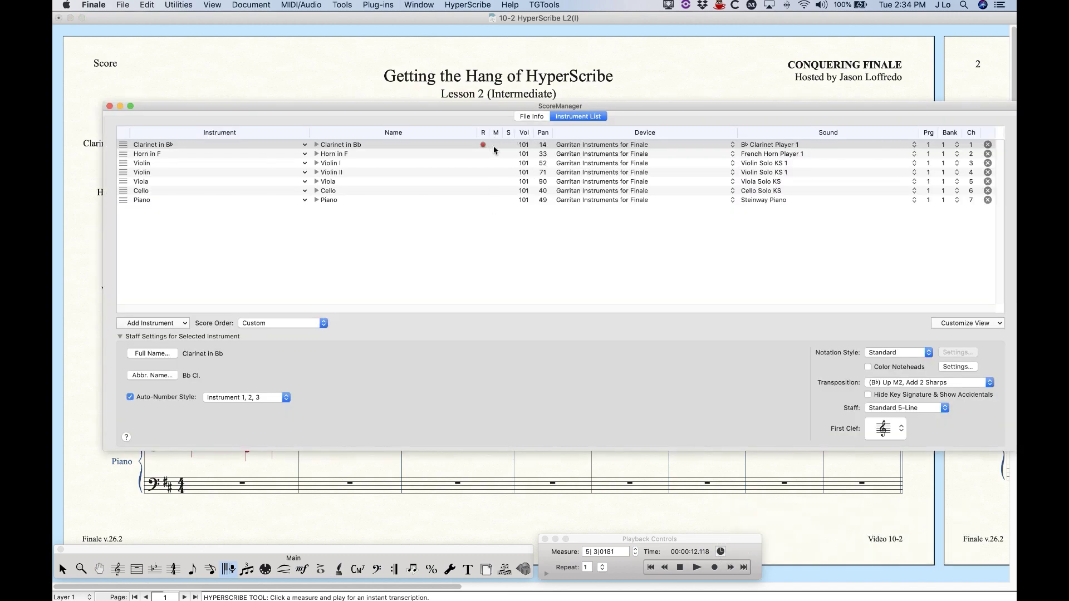
click(110, 106)
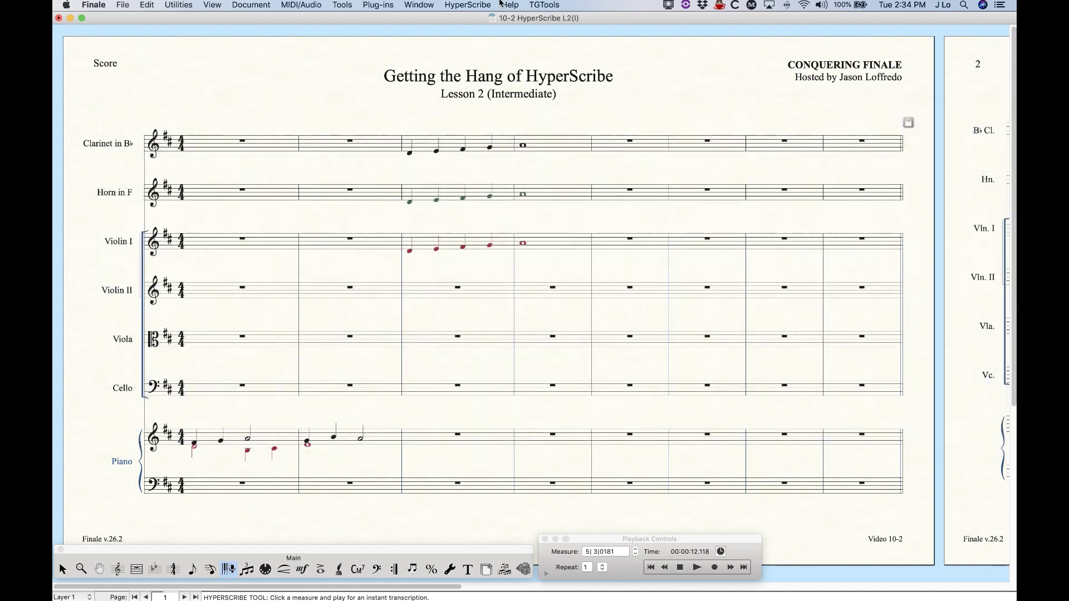
Step: Set the HyperScribe record mode back to Multitrack Record
click(468, 5)
mouse_move(465, 24)
click(601, 55)
Step: Arm the clarinet and cello for recording in the ScoreManager and set the cello's receive channel to 2
key(super+k)
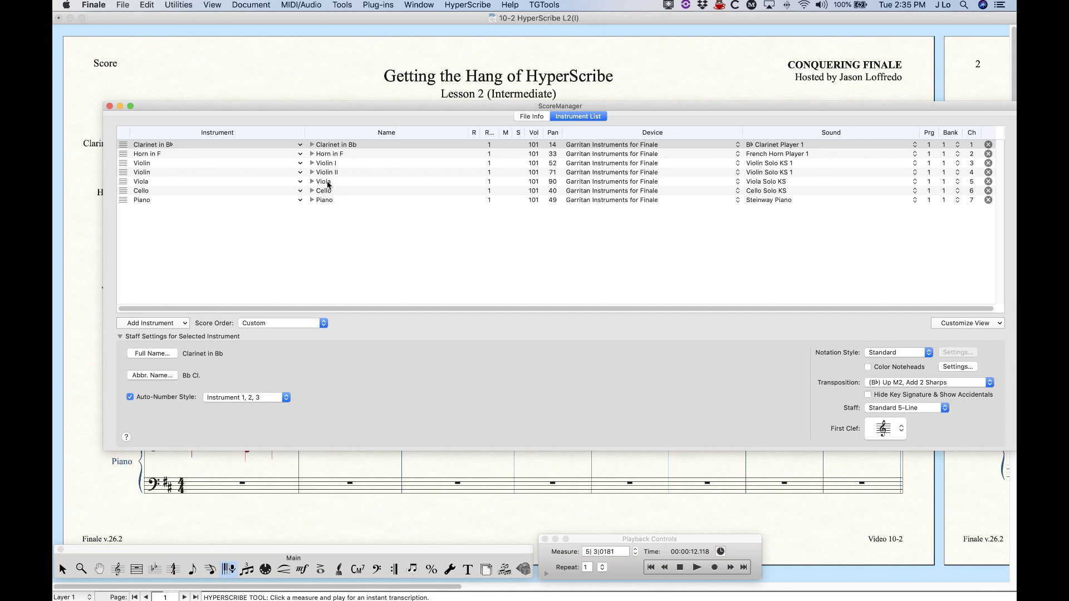
click(474, 144)
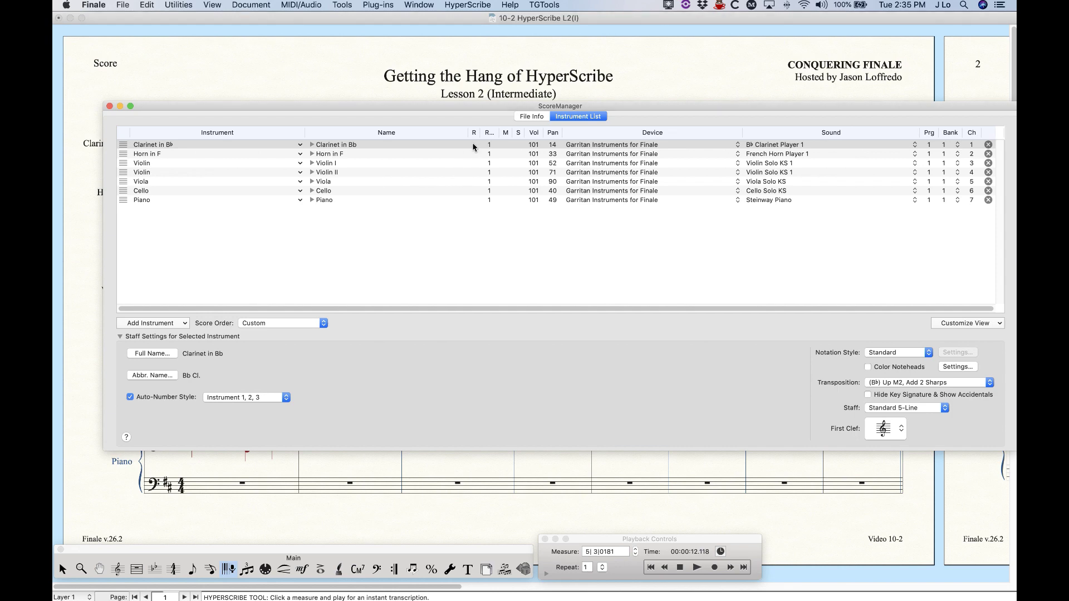
click(472, 191)
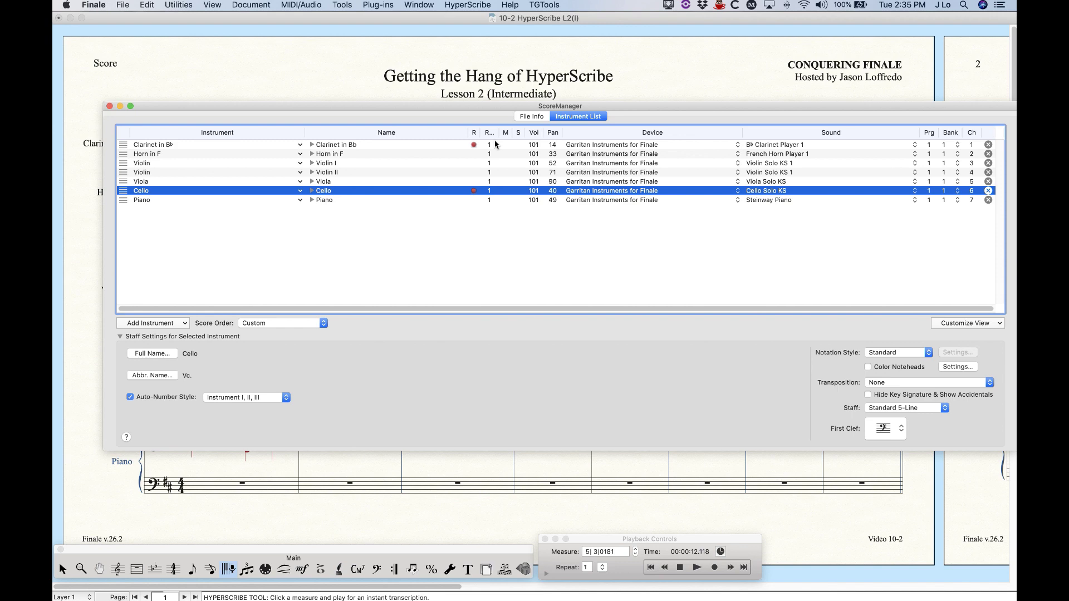
click(487, 191)
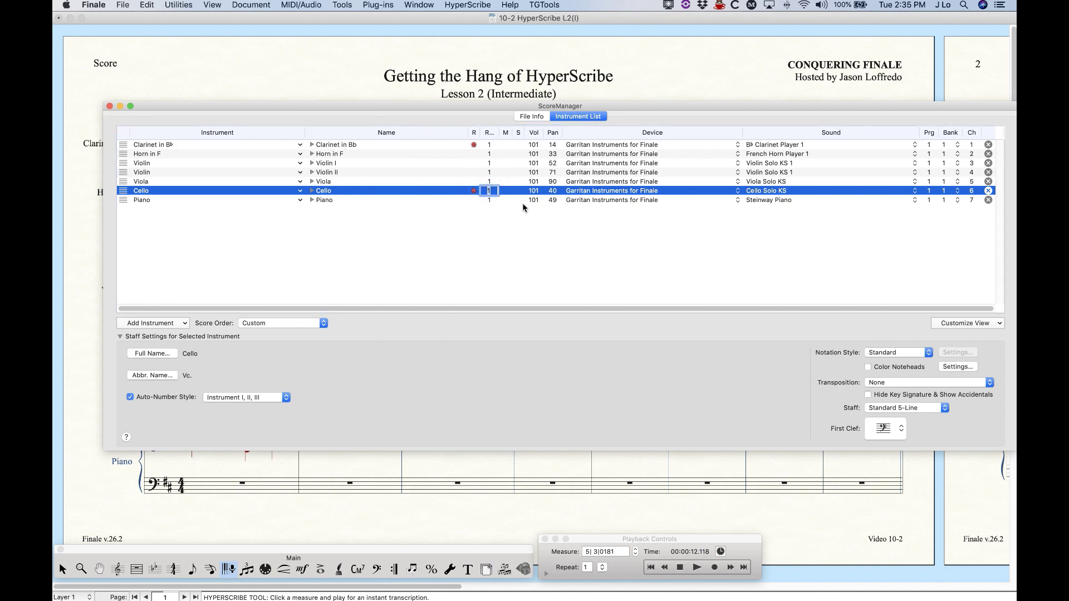
text(2)
click(496, 243)
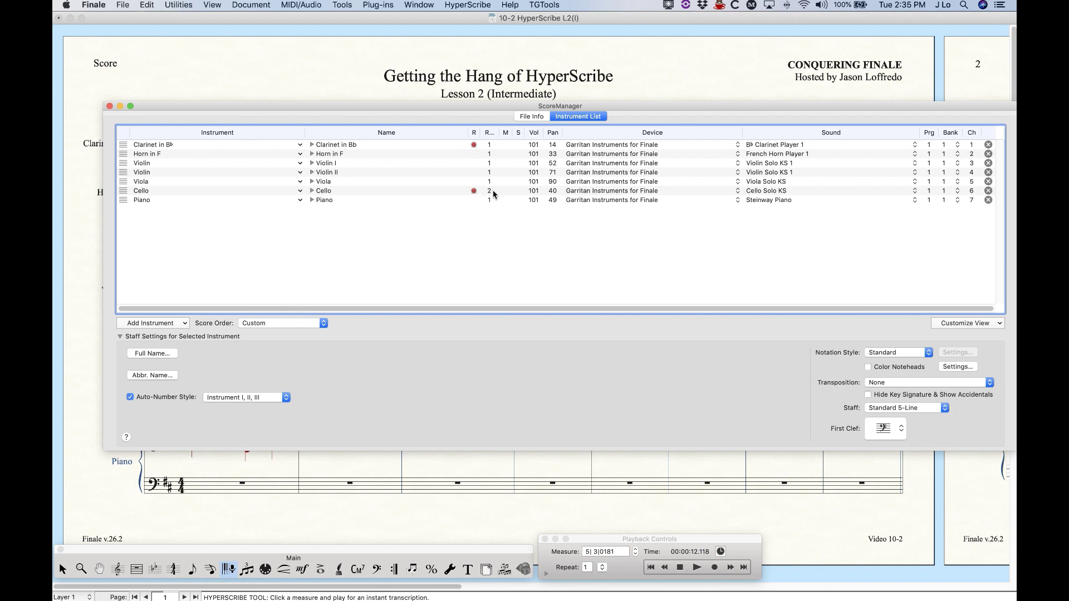
click(109, 105)
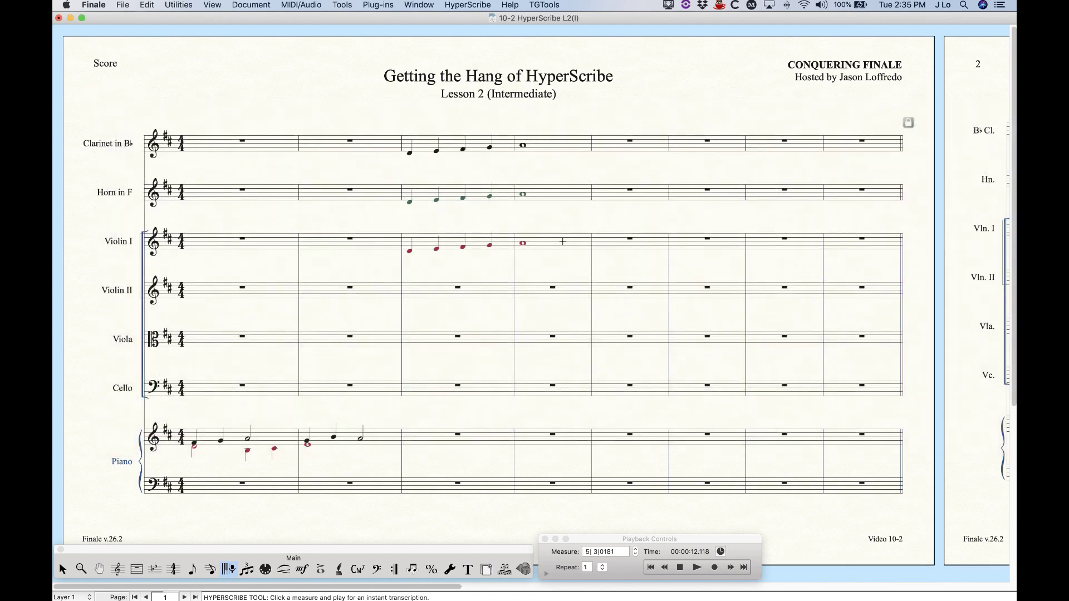
Step: Clear measures 3 and 4 from the Clarinet in B♭ through the Violin I staff
key(Escape)
key(Escape)
click(473, 146)
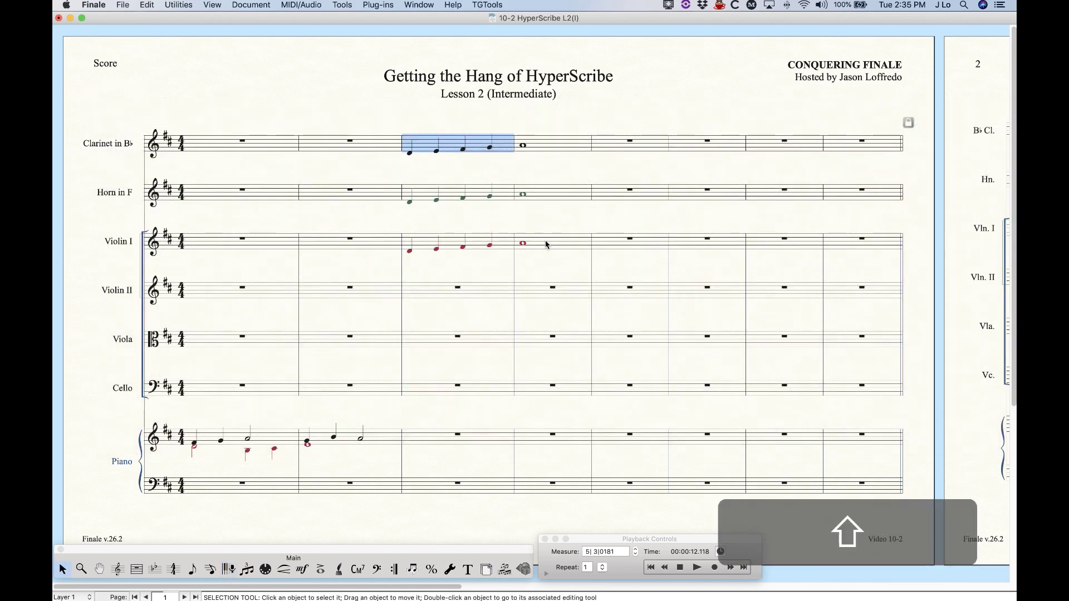
shift+click(546, 244)
key(BackSpace)
Step: Record separate clarinet and cello lines simultaneously with HyperScribe from measure 3 through measure 6
click(228, 569)
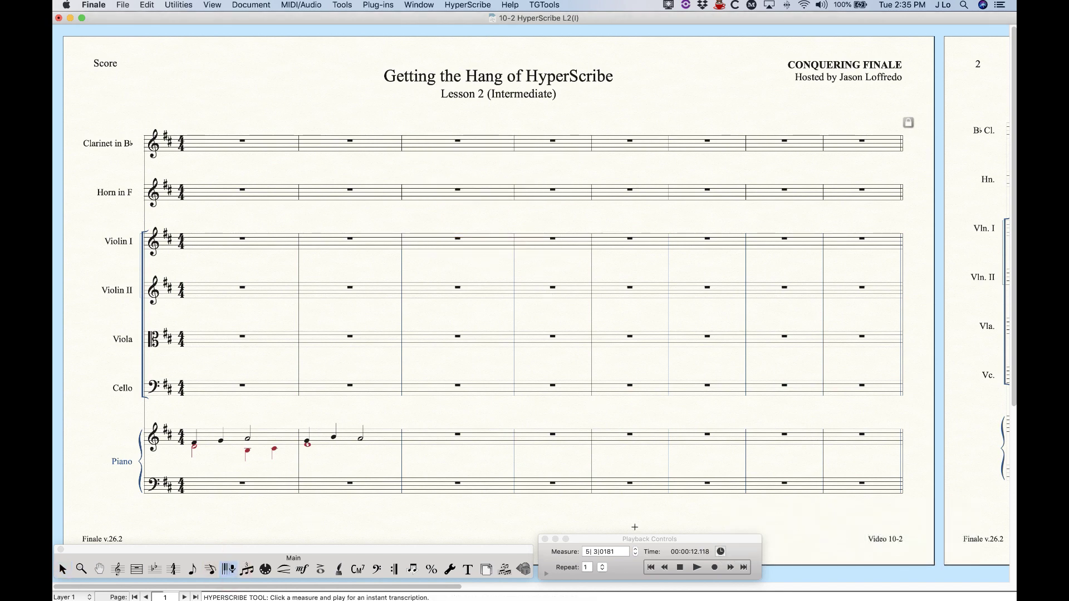
click(695, 571)
click(635, 552)
click(635, 551)
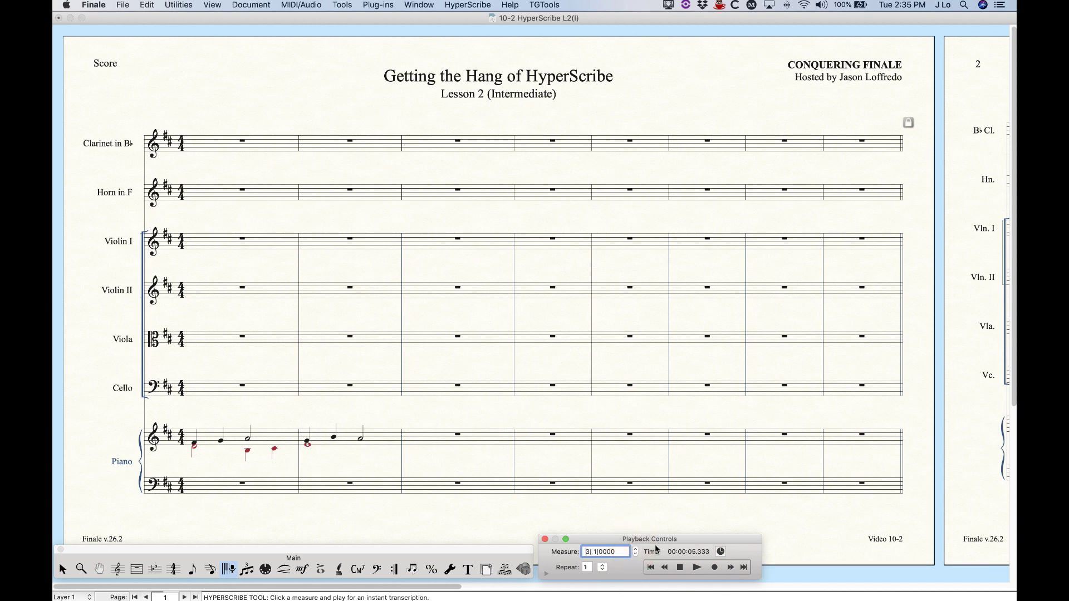
click(716, 569)
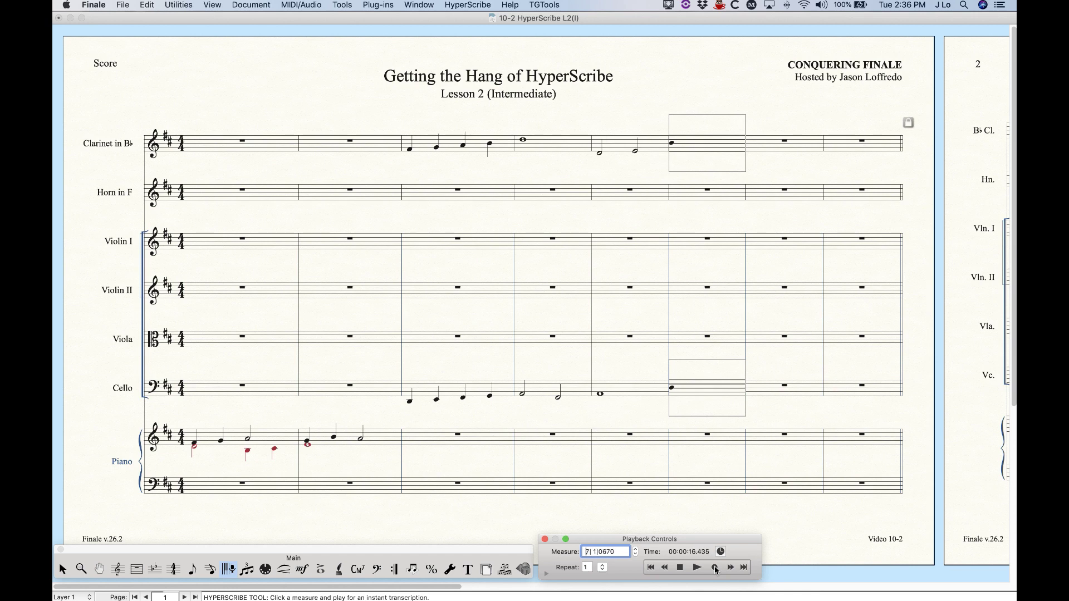
click(679, 568)
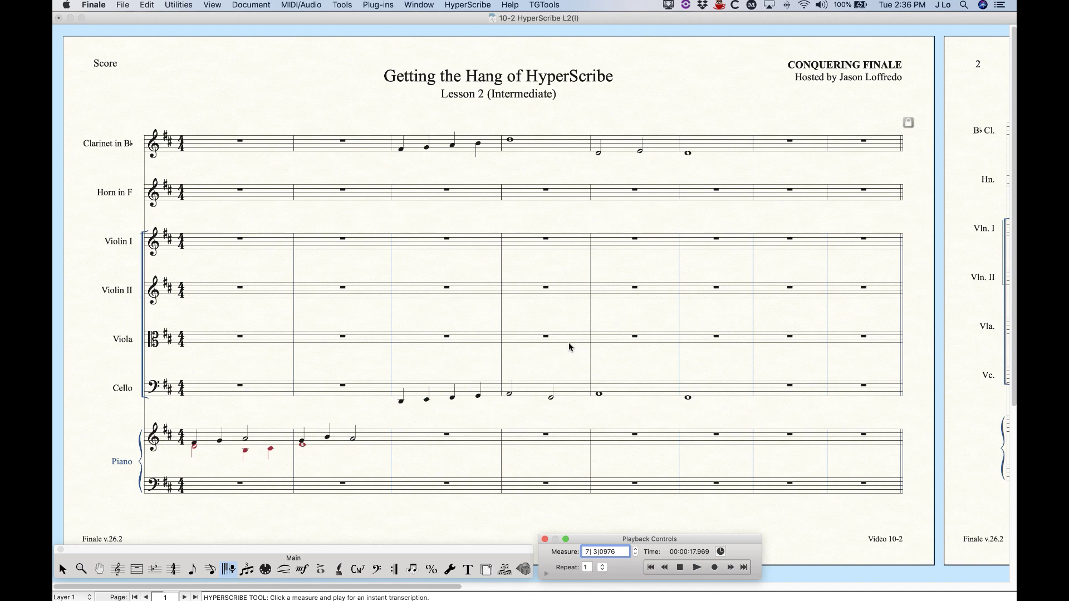
Step: Review the armed instruments and their receive channels in the ScoreManager, close it and leave the HyperScribe tool
click(522, 164)
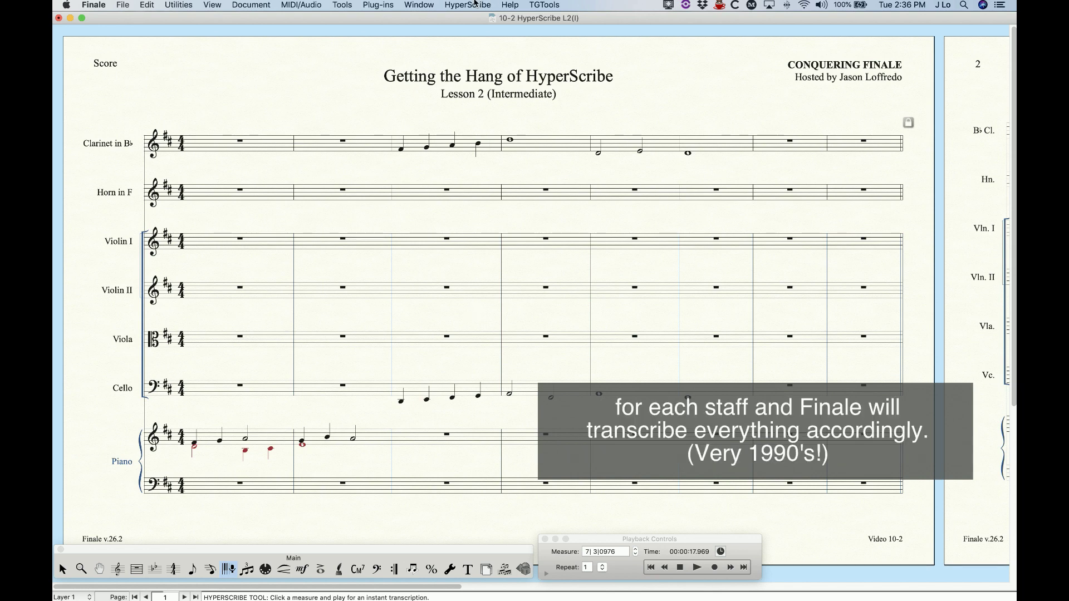
key(super+k)
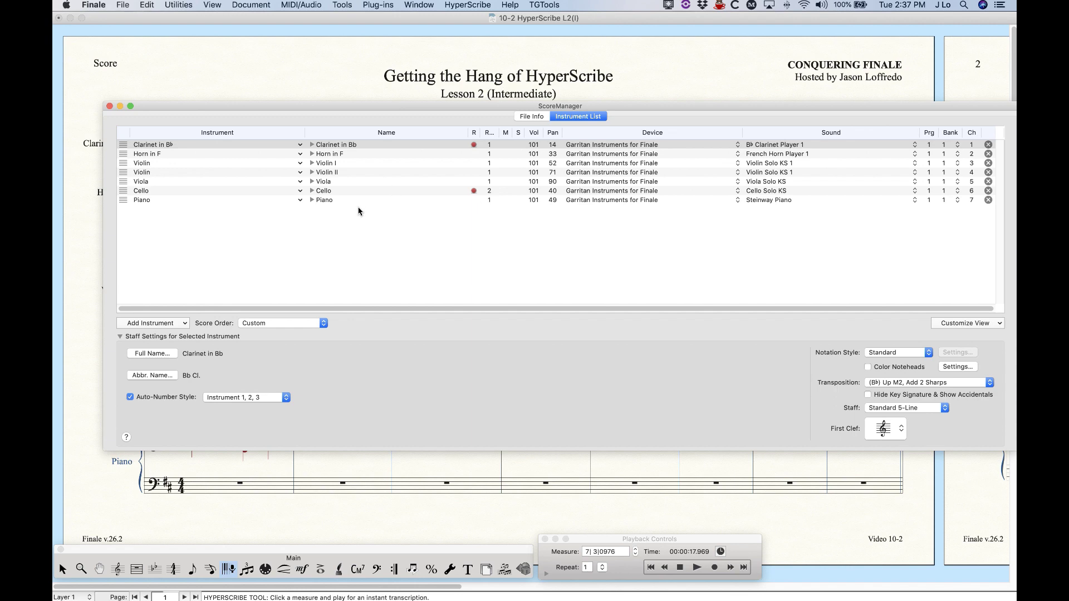
click(109, 107)
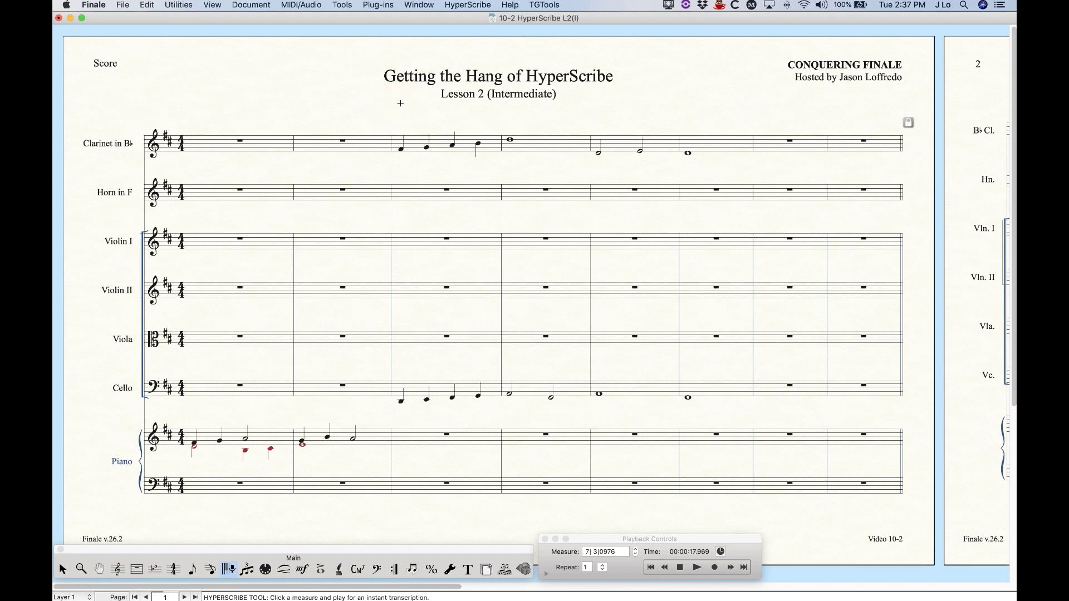
key(Escape)
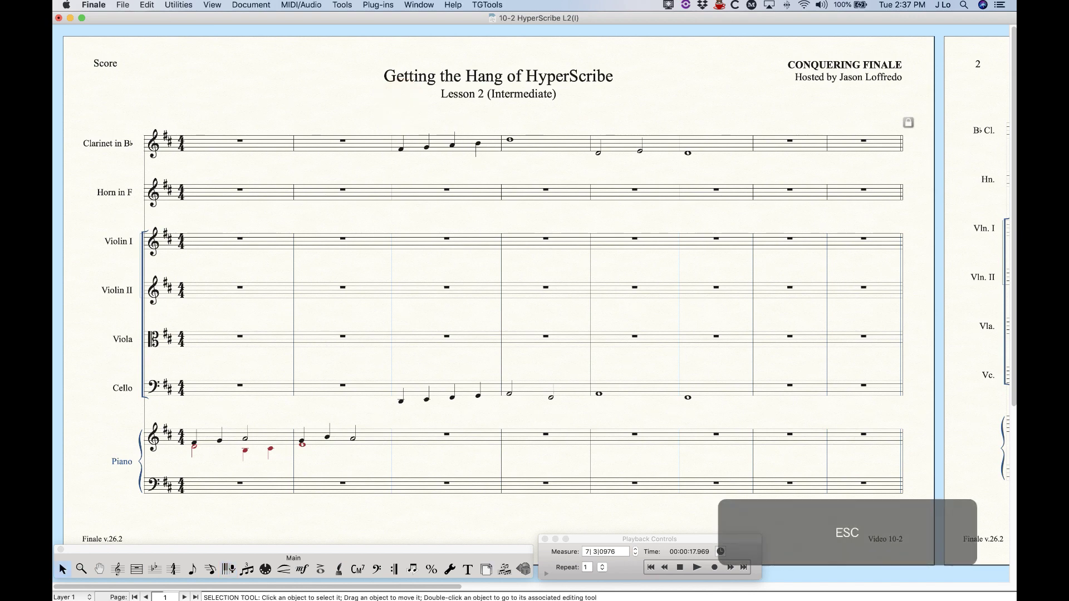